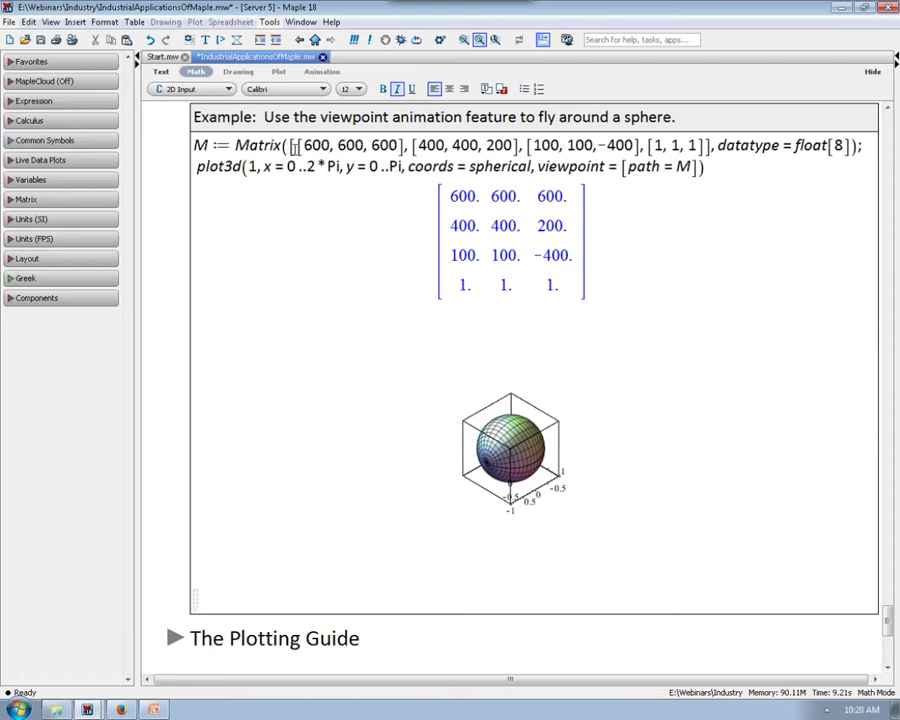
Examine the coordinate matrix M and the spherical plot3d command in the viewpoint animation example
{"action": "left_click_drag", "start_coordinate": [289, 147], "coordinate": [306, 146]}
{"action": "key", "text": "ctrl+c"}
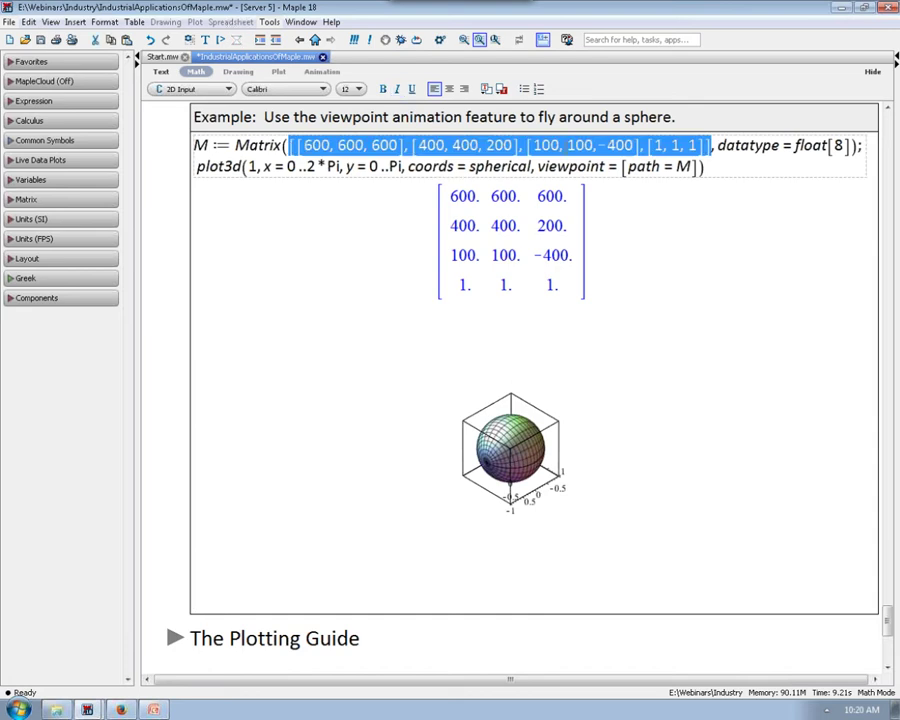
{"action": "left_click", "coordinate": [596, 146]}
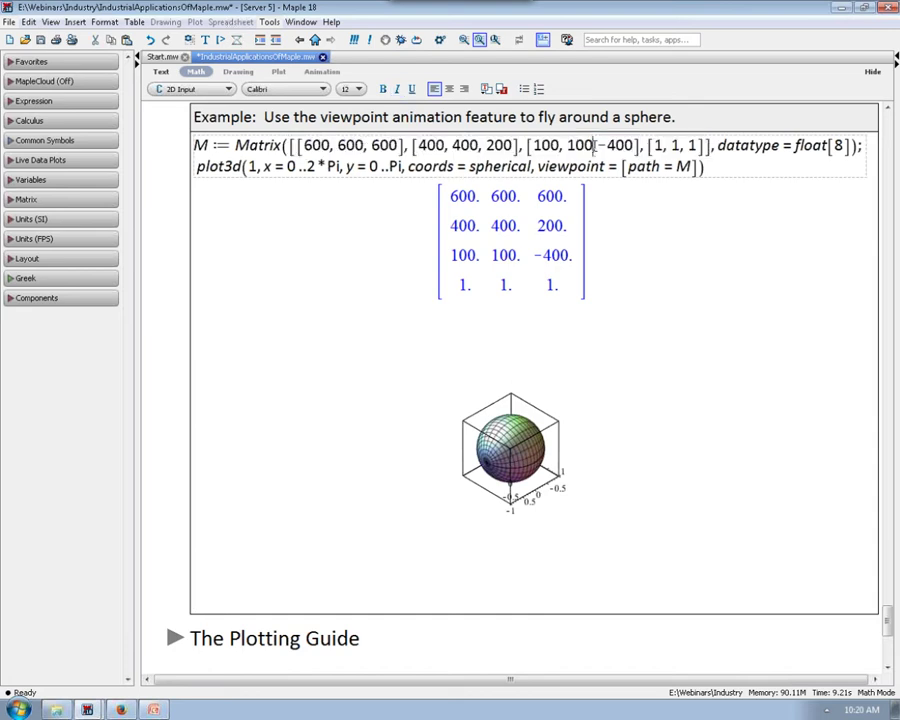
{"action": "left_click_drag", "start_coordinate": [301, 146], "coordinate": [402, 146]}
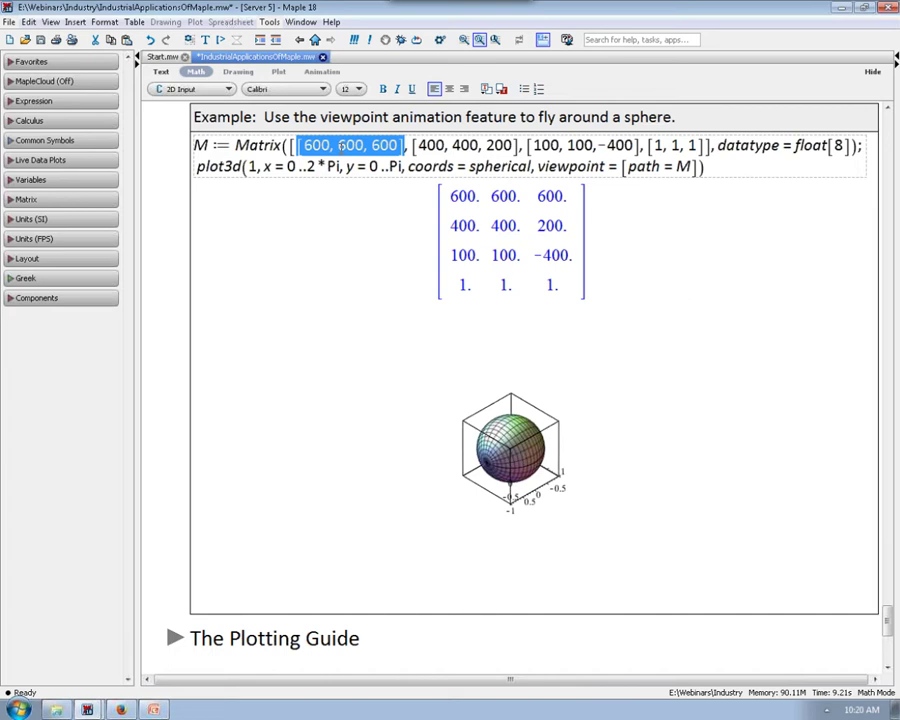
{"action": "left_click", "coordinate": [421, 219]}
{"action": "left_click", "coordinate": [622, 211]}
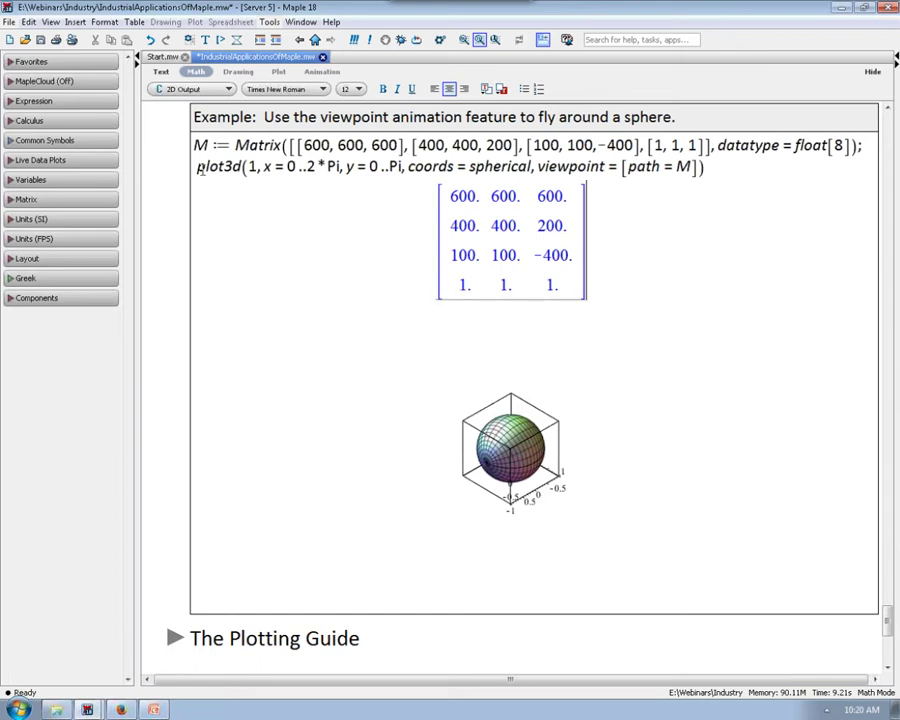
{"action": "left_click_drag", "start_coordinate": [200, 170], "coordinate": [204, 171]}
{"action": "left_click", "coordinate": [206, 171]}
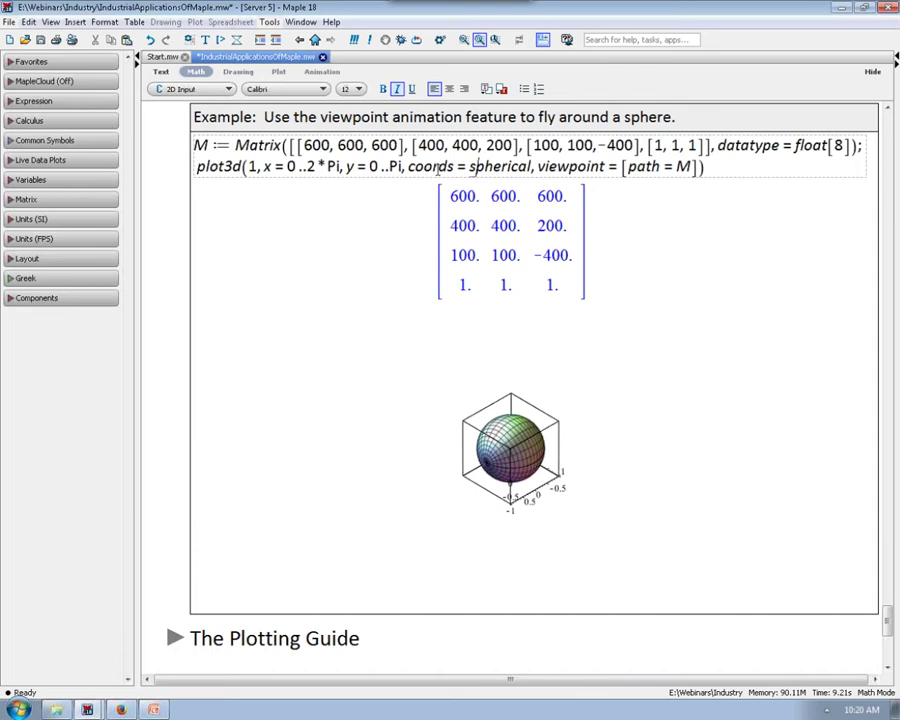
{"action": "double_click", "coordinate": [253, 167]}
Set the axes of the sphere plot to None
{"action": "right_click", "coordinate": [530, 372]}
{"action": "mouse_move", "coordinate": [638, 600]}
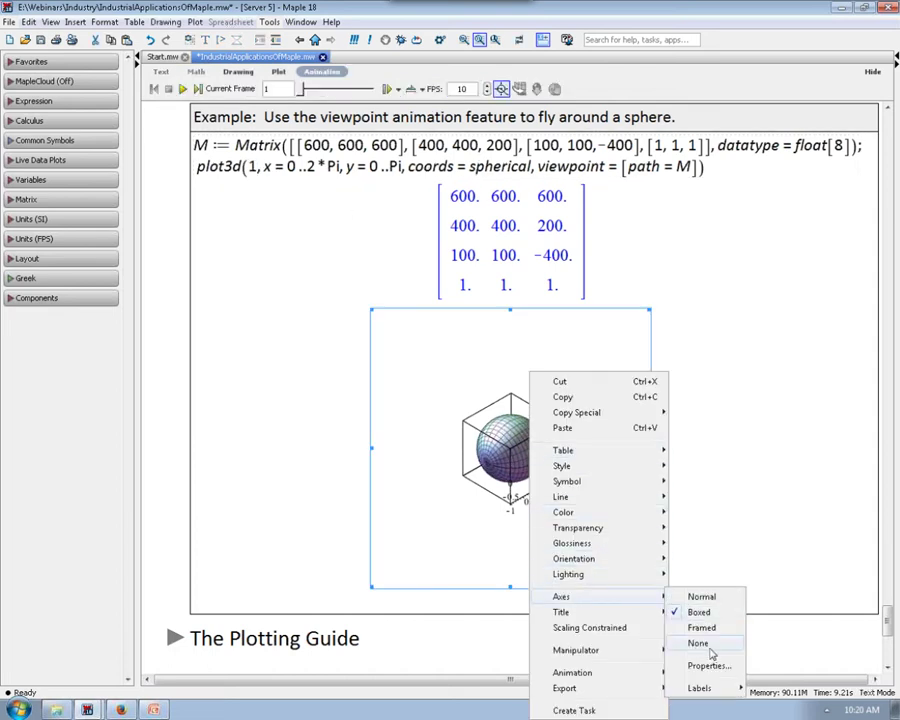
{"action": "left_click", "coordinate": [705, 643]}
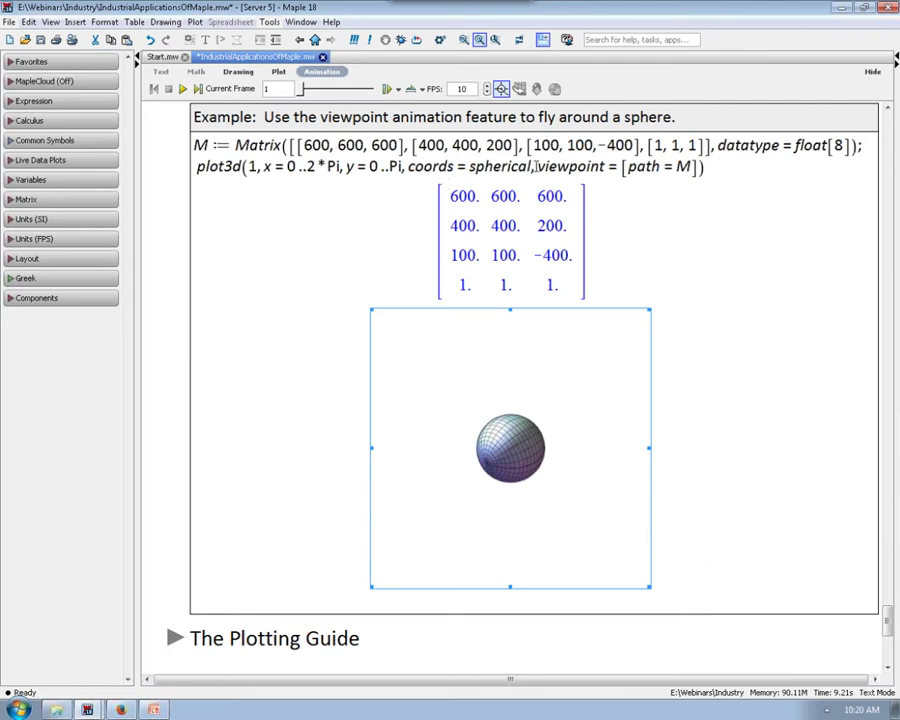
Review the viewpoint path option in the plot3d command and play the sphere's fly-around animation
{"action": "left_click_drag", "start_coordinate": [537, 166], "coordinate": [697, 166]}
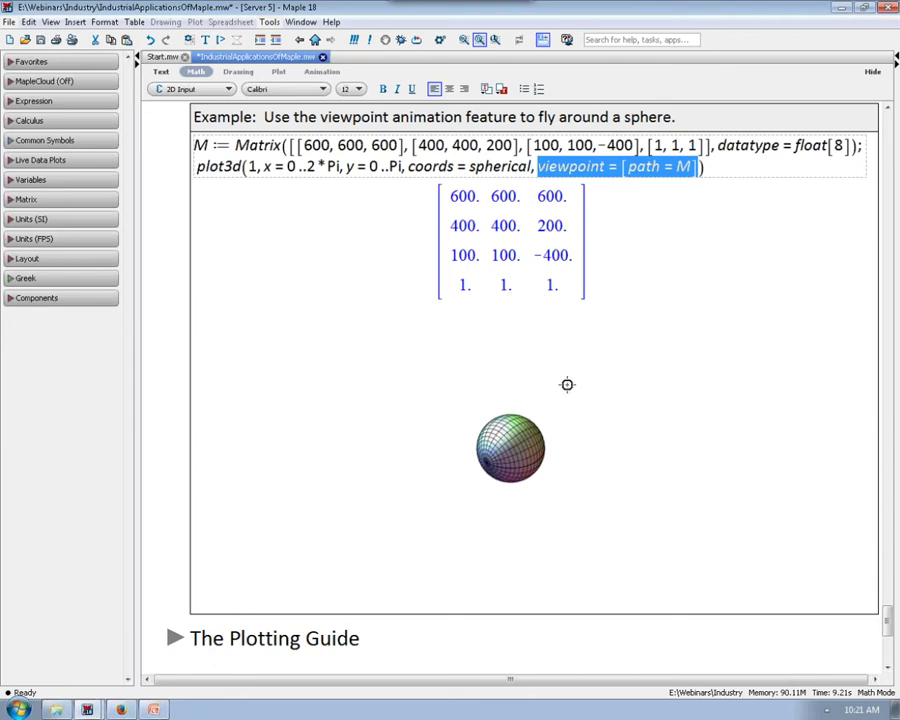
{"action": "left_click", "coordinate": [568, 381]}
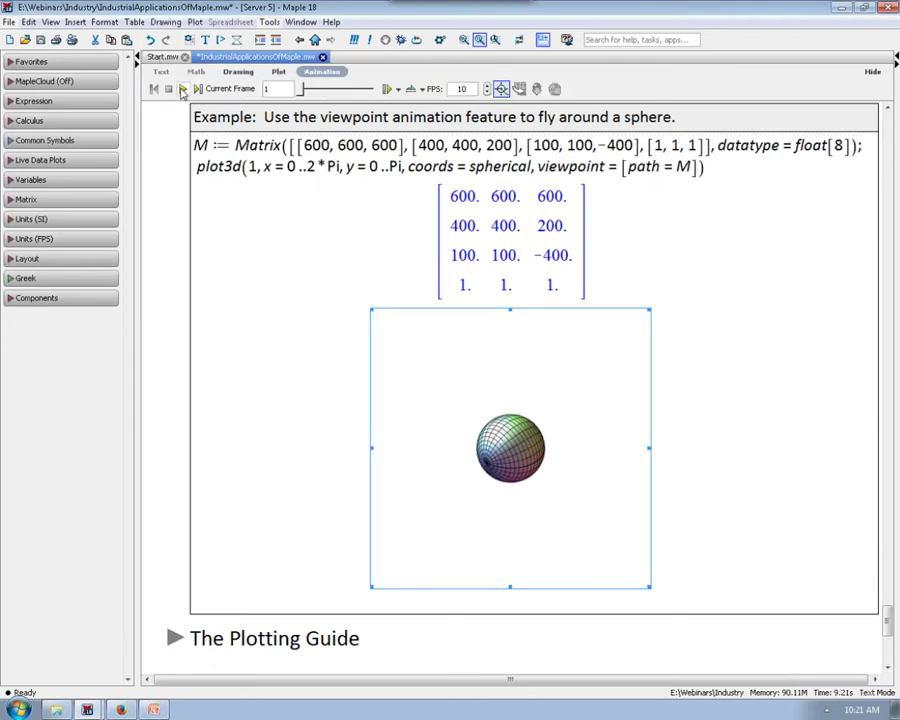
{"action": "left_click", "coordinate": [183, 89]}
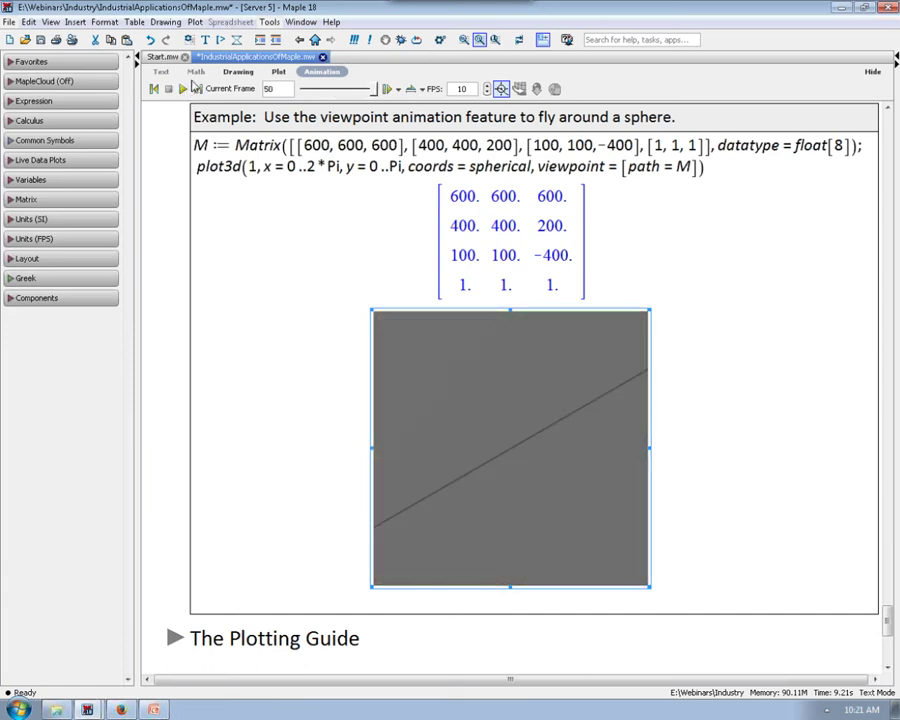
Lower the frame rate of the sphere animation, replay it, and deselect the plot
{"action": "left_click", "coordinate": [487, 92]}
{"action": "left_click", "coordinate": [487, 92]}
{"action": "left_click", "coordinate": [487, 92]}
{"action": "left_click", "coordinate": [487, 92]}
{"action": "left_click", "coordinate": [487, 92]}
{"action": "left_click", "coordinate": [183, 89]}
{"action": "left_click", "coordinate": [799, 406]}
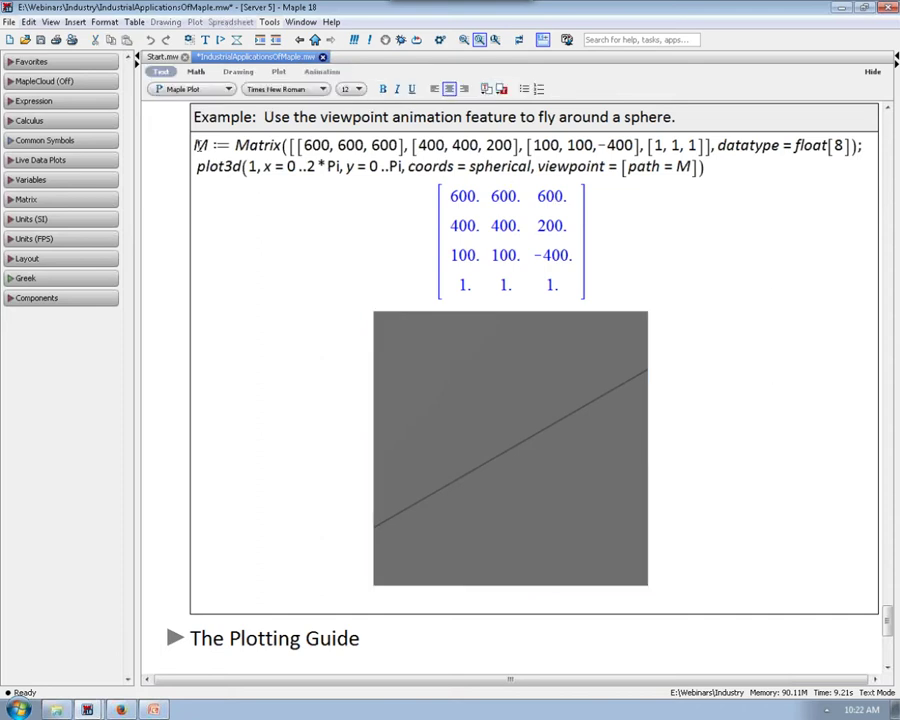
Expand The Plotting Guide section of the worksheet and execute its ?PlottingGuide command
{"action": "triple_click", "coordinate": [440, 146]}
{"action": "left_click_drag", "start_coordinate": [440, 146], "coordinate": [683, 166]}
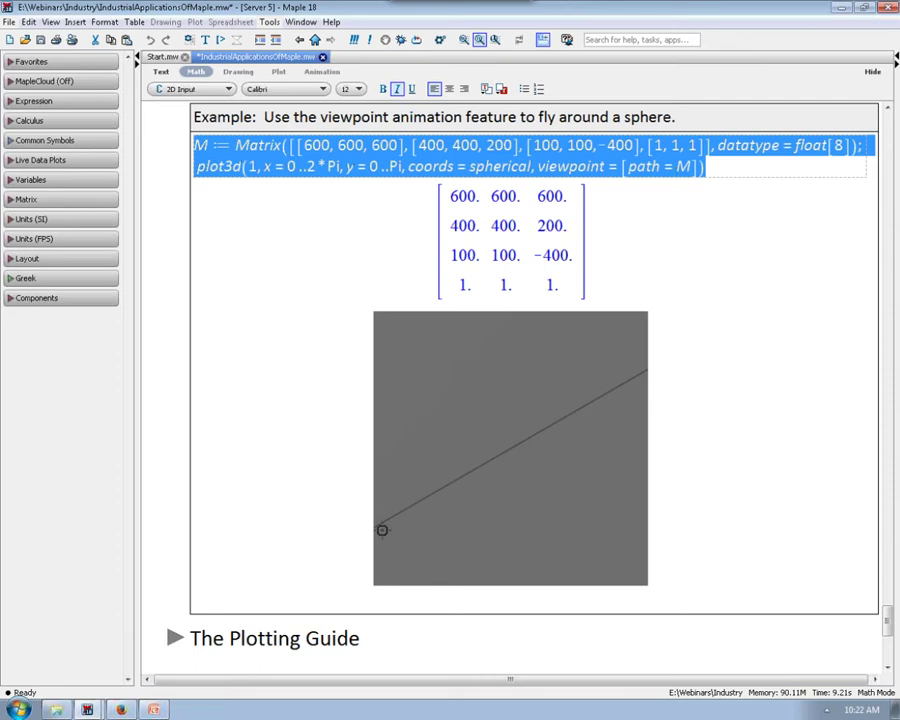
{"action": "scroll", "coordinate": [208, 562], "scroll_direction": "down", "scroll_amount": 3}
{"action": "left_click", "coordinate": [175, 553]}
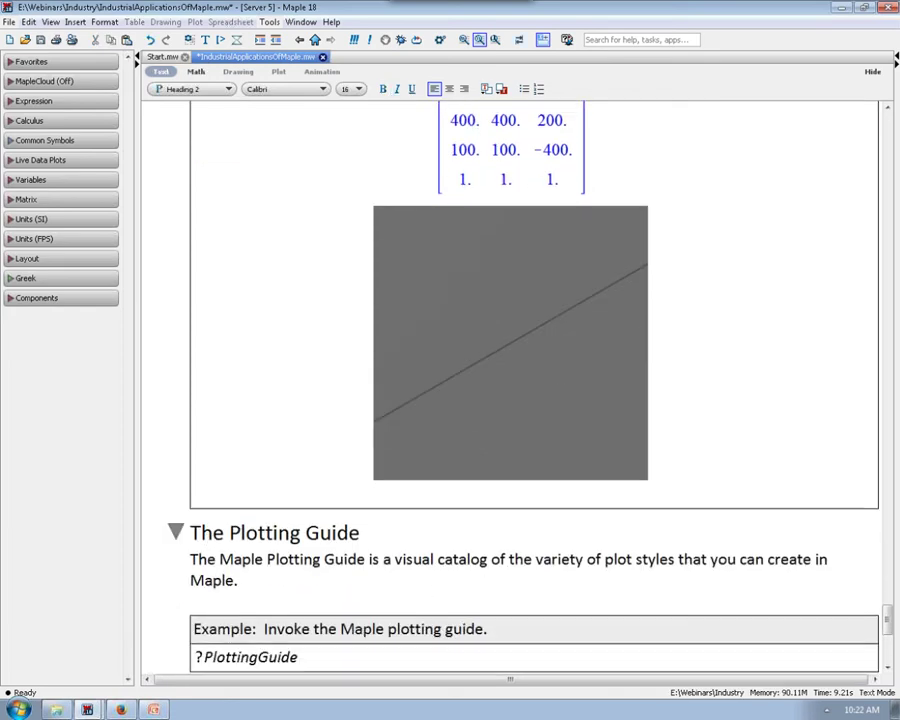
{"action": "scroll", "coordinate": [265, 555], "scroll_direction": "down", "scroll_amount": 3}
{"action": "left_click", "coordinate": [269, 555]}
{"action": "key", "text": "Return"}
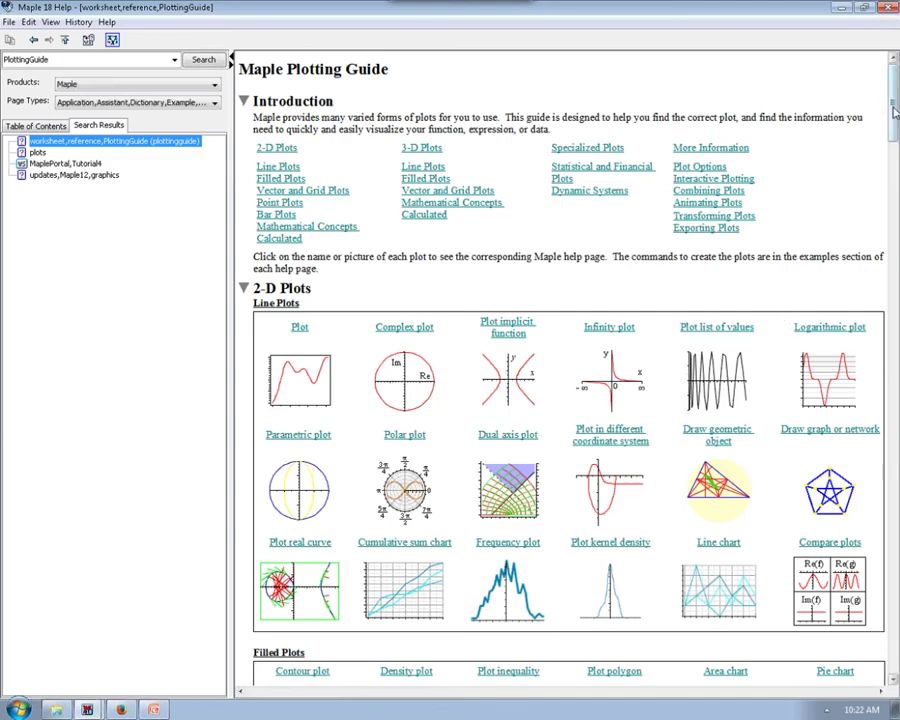
Browse the plot catalog, view the Statistical and Financial Plots section, and return to the worksheet
{"action": "left_click_drag", "start_coordinate": [895, 115], "coordinate": [887, 288]}
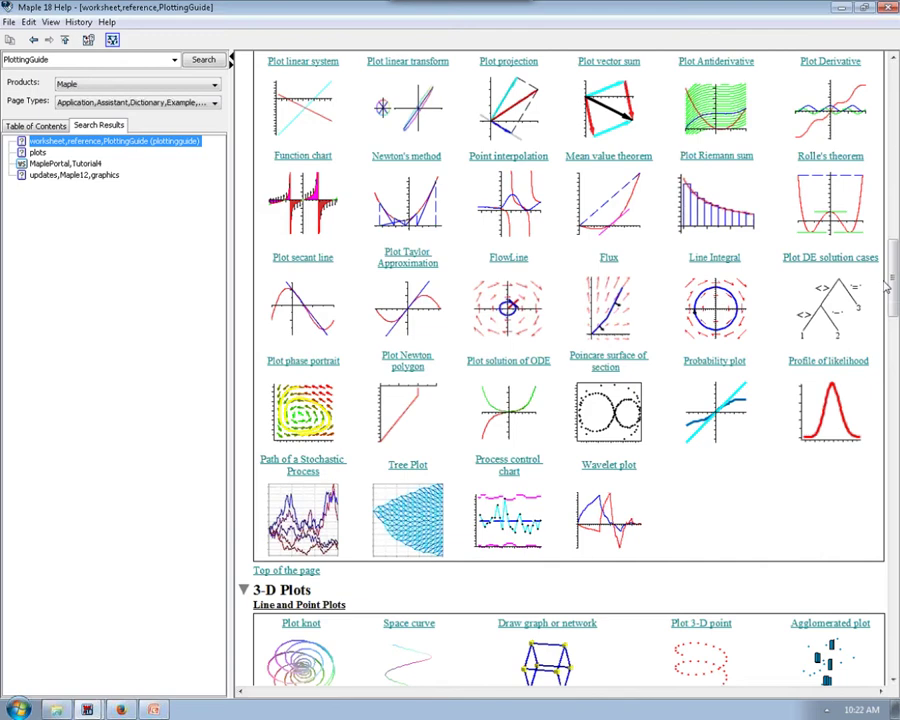
{"action": "left_click_drag", "start_coordinate": [887, 288], "coordinate": [889, 75]}
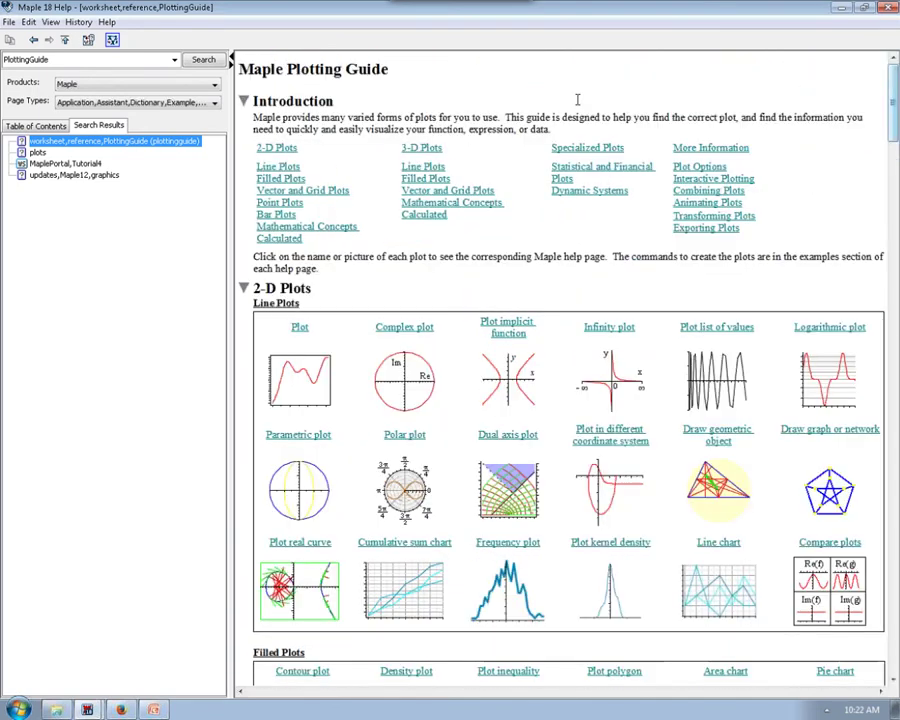
{"action": "left_click", "coordinate": [590, 175]}
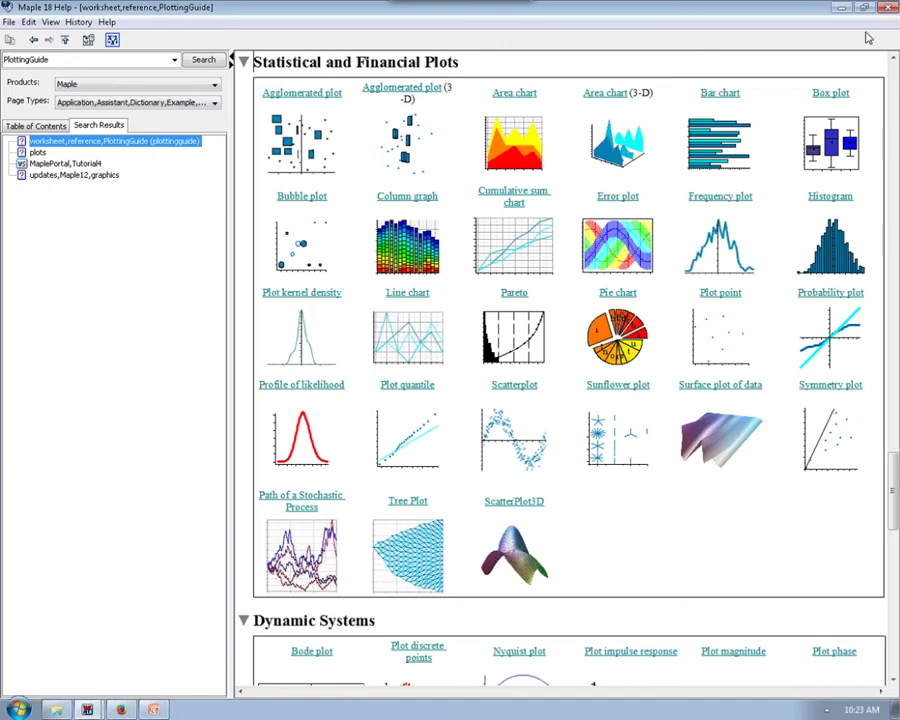
{"action": "key", "text": "alt+Tab"}
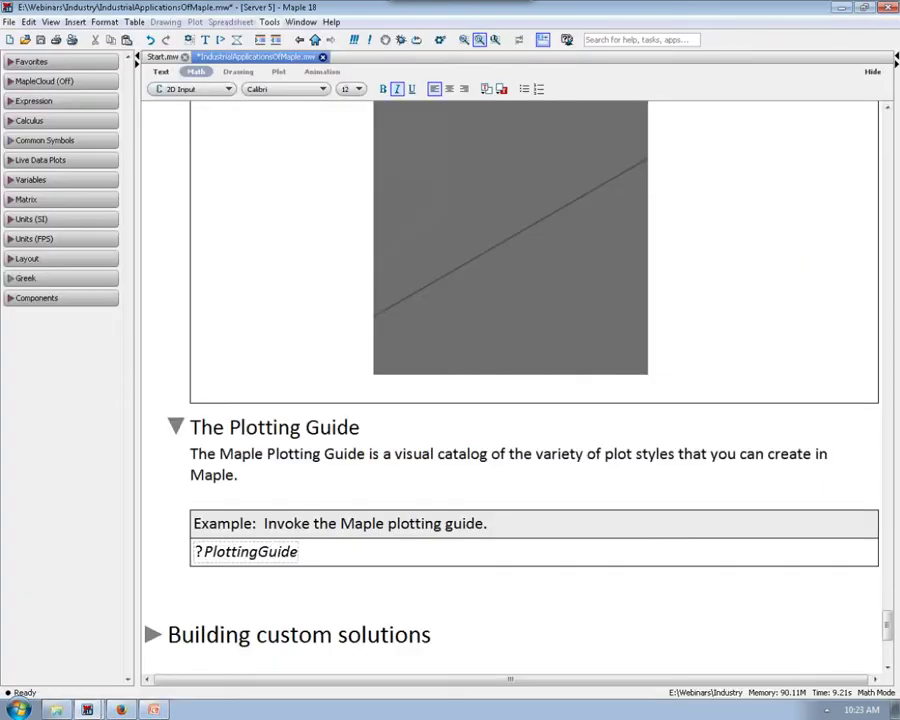
Expand the Building custom solutions section and its Embedded Components subsection to show the embedded components example
{"action": "scroll", "coordinate": [340, 545], "scroll_direction": "down", "scroll_amount": 1}
{"action": "scroll", "coordinate": [268, 505], "scroll_direction": "down", "scroll_amount": 8}
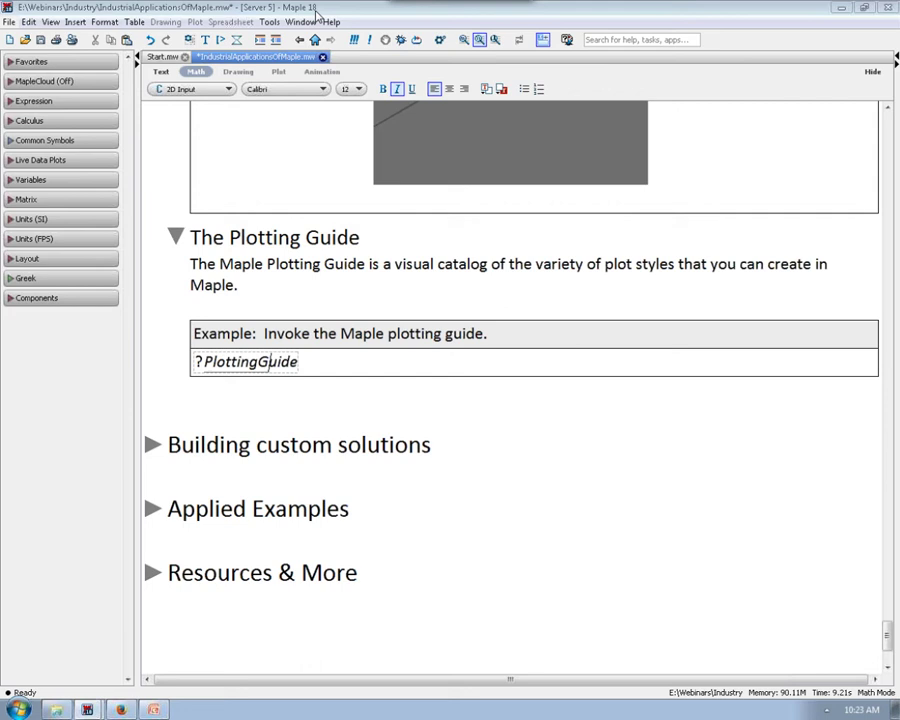
{"action": "left_click", "coordinate": [160, 446]}
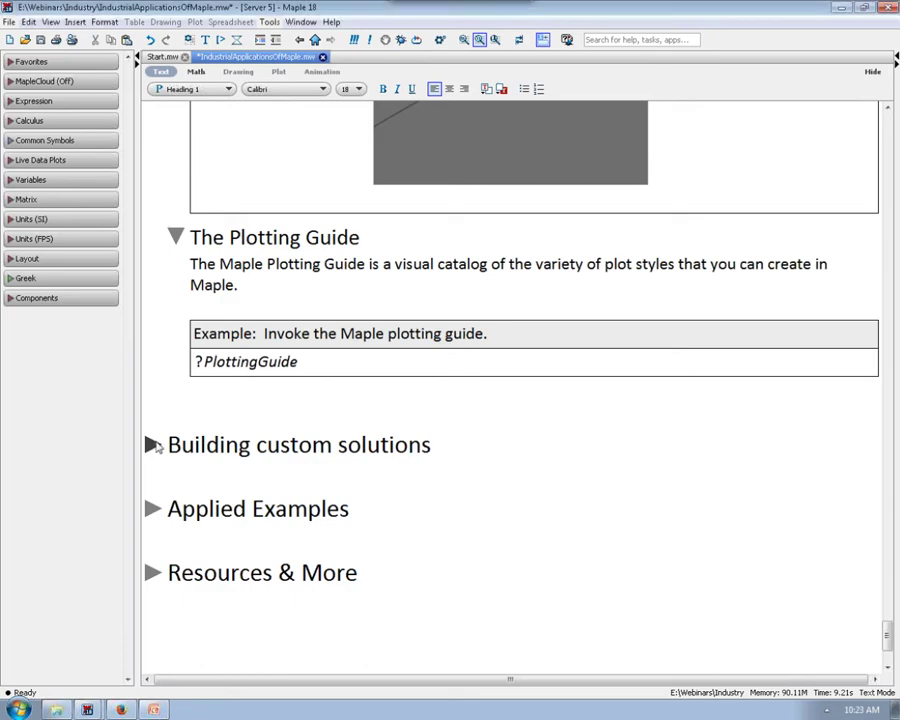
{"action": "scroll", "coordinate": [201, 418], "scroll_direction": "down", "scroll_amount": 4}
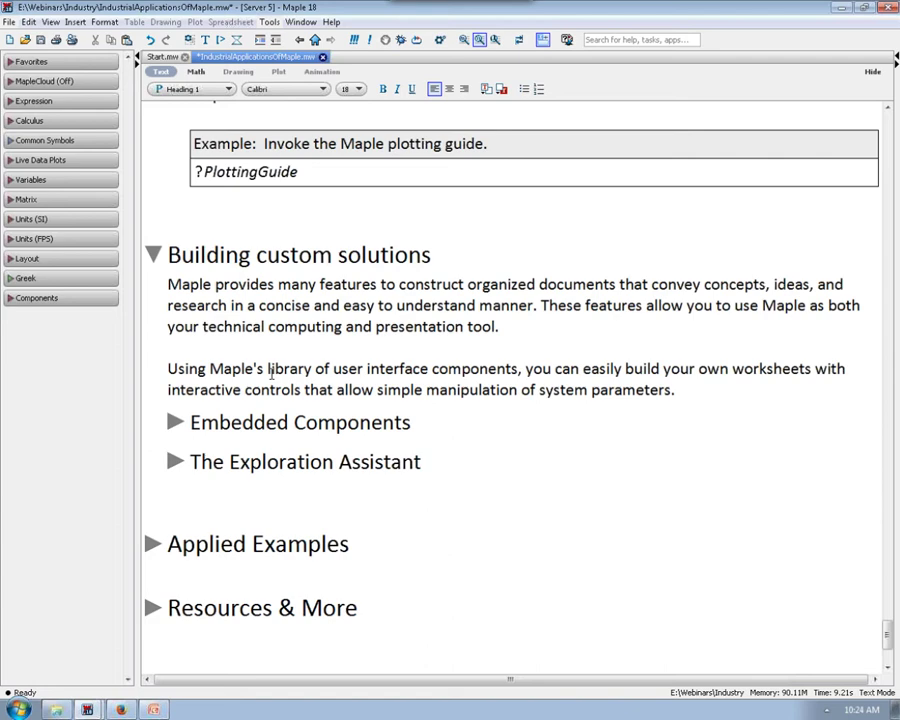
{"action": "left_click", "coordinate": [176, 421]}
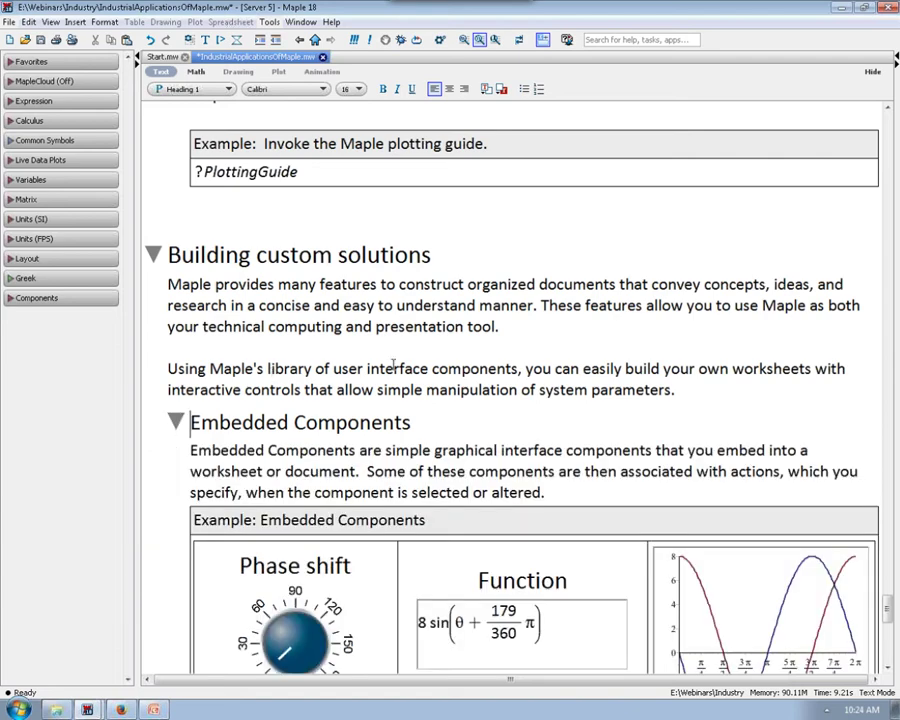
{"action": "scroll", "coordinate": [393, 365], "scroll_direction": "down", "scroll_amount": 5}
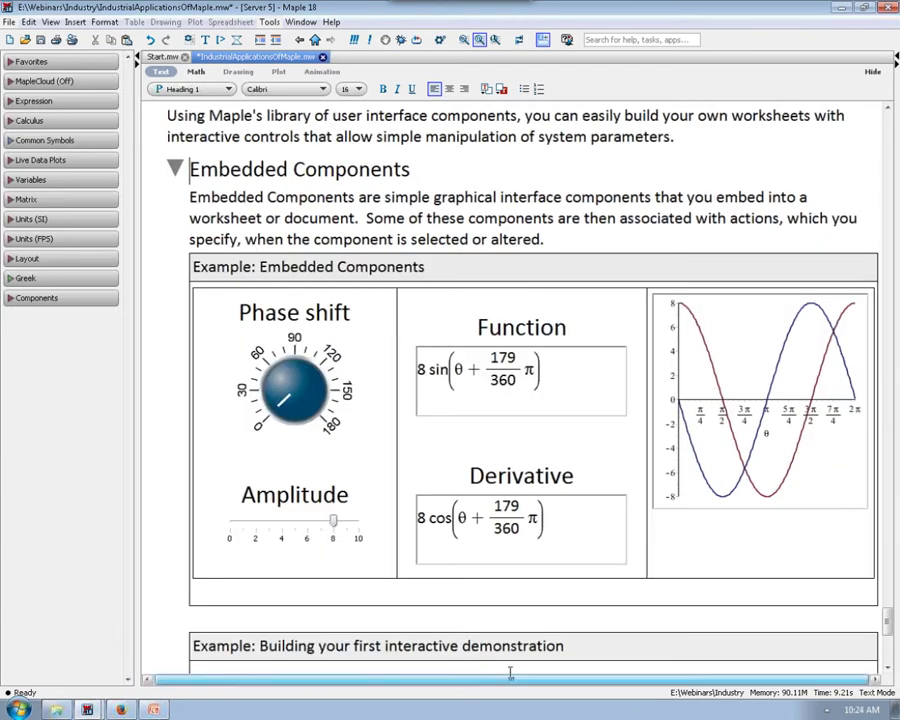
Expand the Components palette and turn the example's Phase shift dial to 90
{"action": "left_click", "coordinate": [10, 298]}
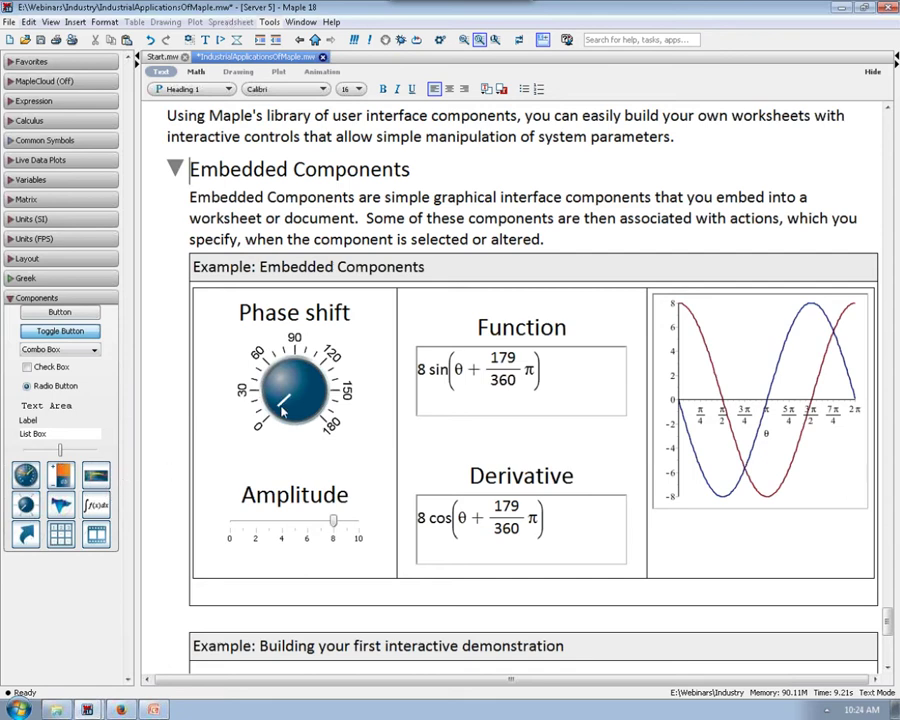
{"action": "left_click_drag", "start_coordinate": [283, 403], "coordinate": [294, 370]}
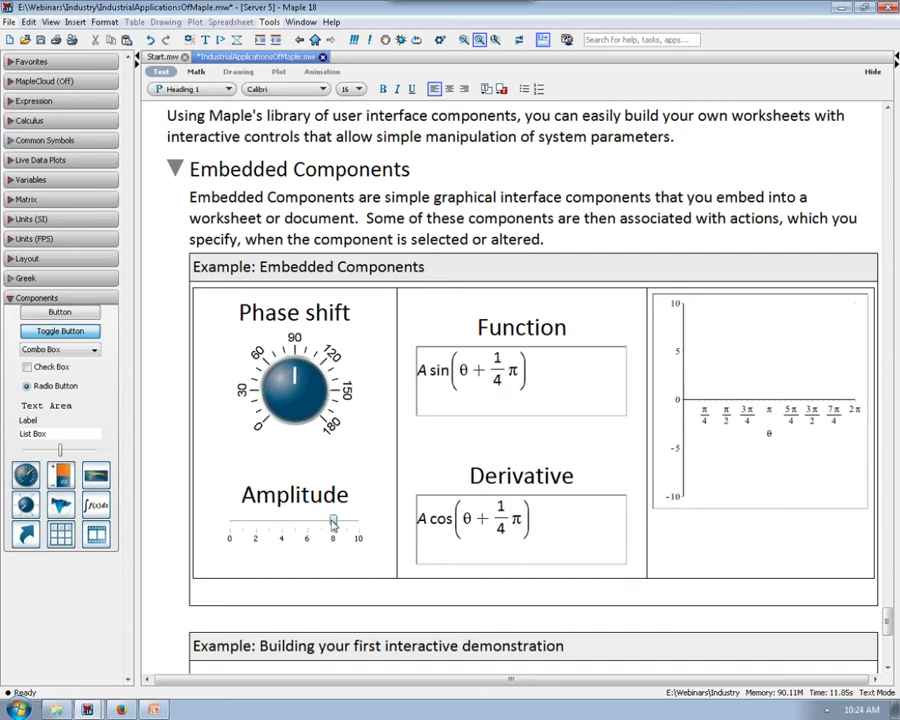
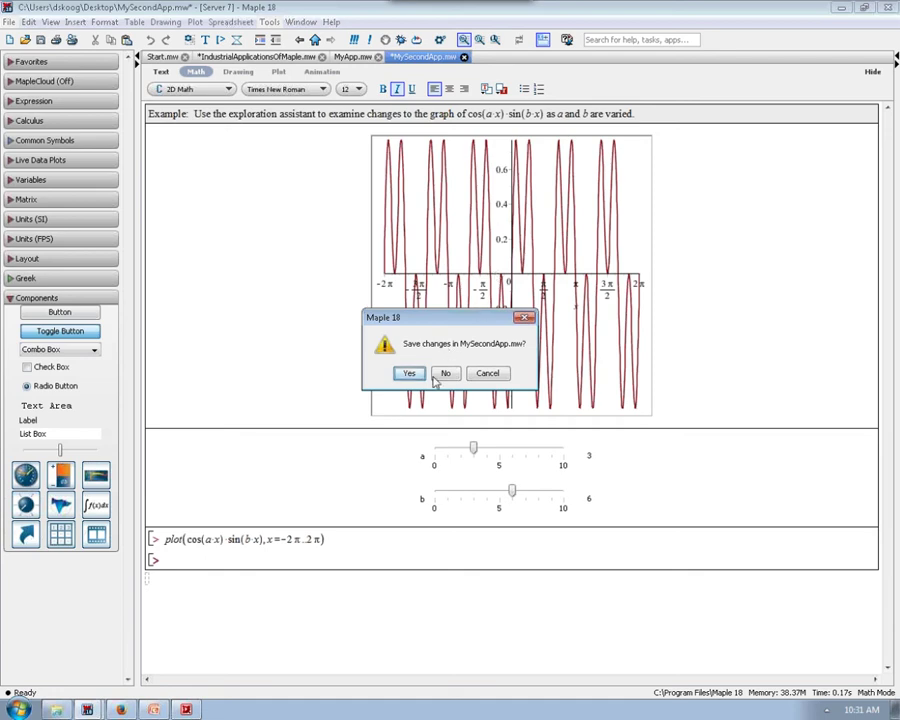
Close MySecondApp.mw without saving, close MyApp.mw, and return to the IndustrialApplicationsOfMaple.mw worksheet
{"action": "left_click", "coordinate": [446, 373]}
{"action": "left_click", "coordinate": [370, 58]}
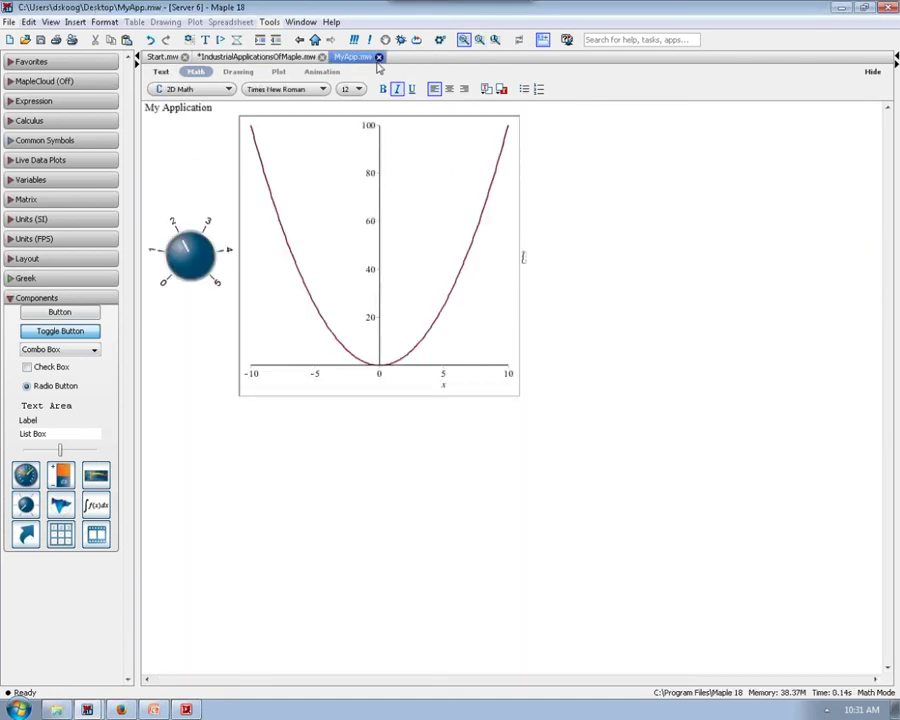
{"action": "left_click", "coordinate": [378, 58]}
{"action": "left_click", "coordinate": [236, 170]}
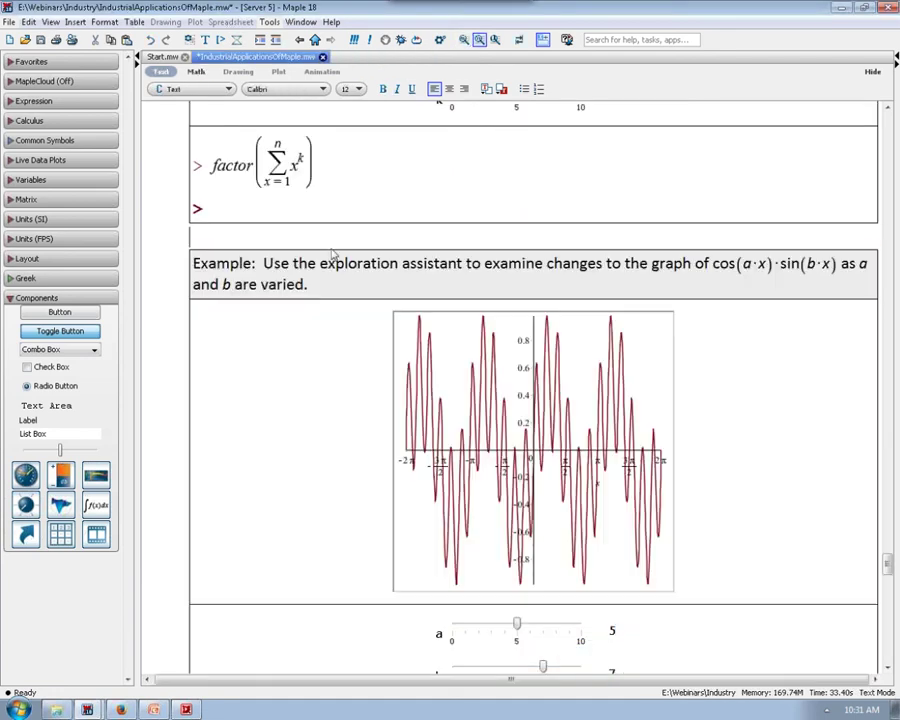
Expand the Applications subsection under Applied Examples, past the Explore command example
{"action": "scroll", "coordinate": [362, 232], "scroll_direction": "down", "scroll_amount": 4}
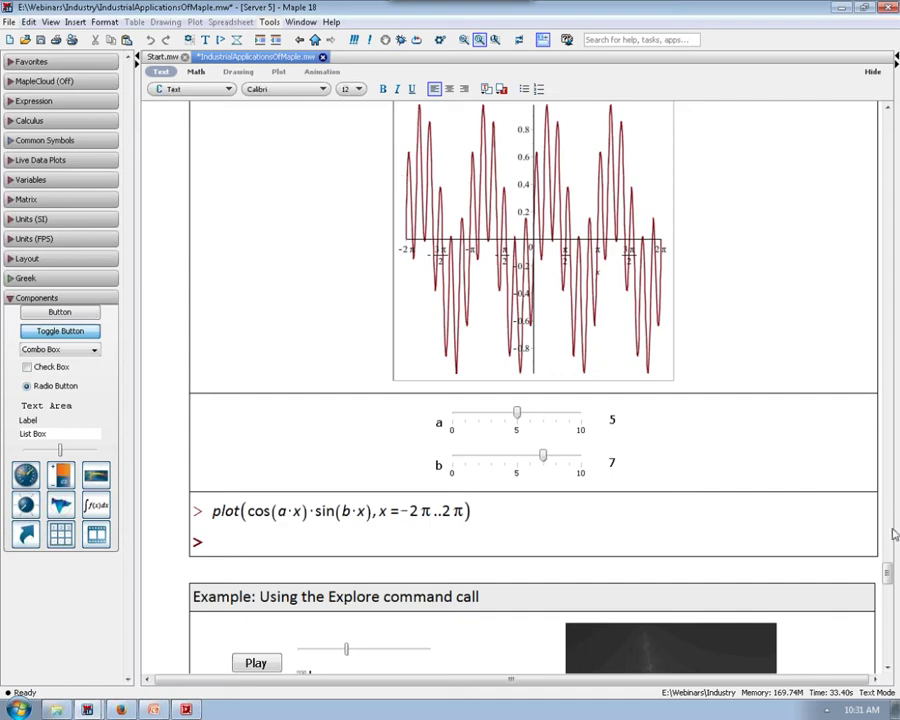
{"action": "left_click_drag", "start_coordinate": [887, 573], "coordinate": [887, 598]}
{"action": "left_click", "coordinate": [175, 605]}
{"action": "left_click", "coordinate": [268, 574]}
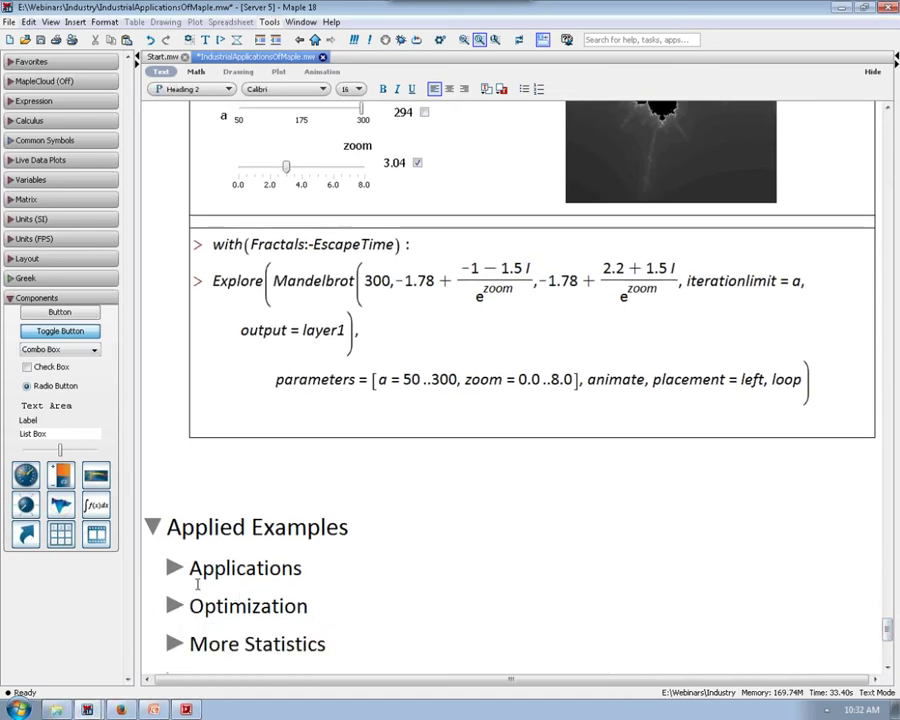
{"action": "scroll", "coordinate": [268, 574], "scroll_direction": "down", "scroll_amount": 3}
{"action": "scroll", "coordinate": [155, 280], "scroll_direction": "down", "scroll_amount": 3}
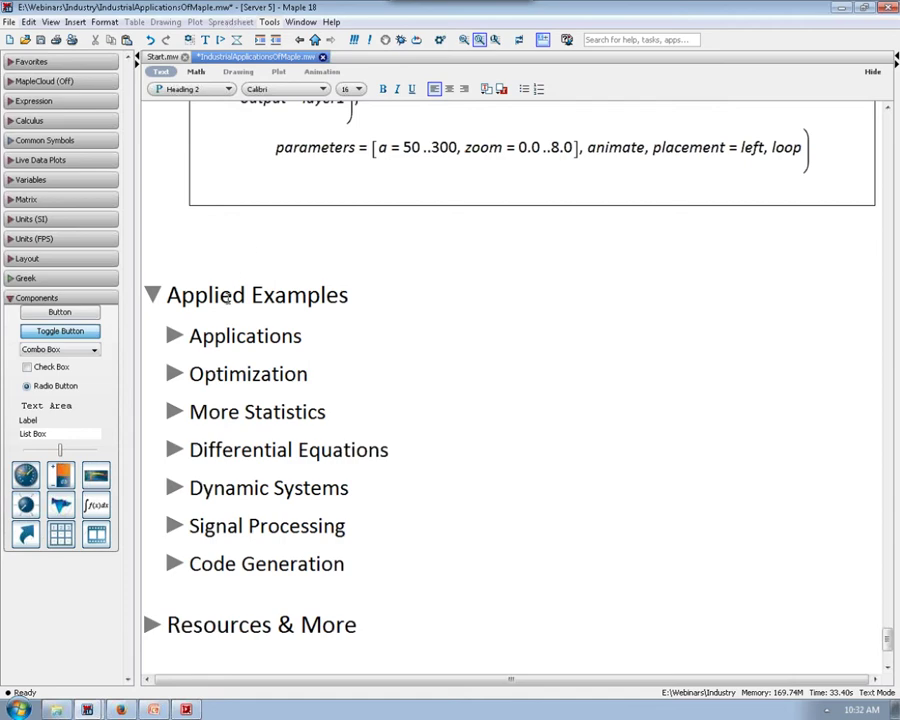
{"action": "left_click", "coordinate": [175, 336]}
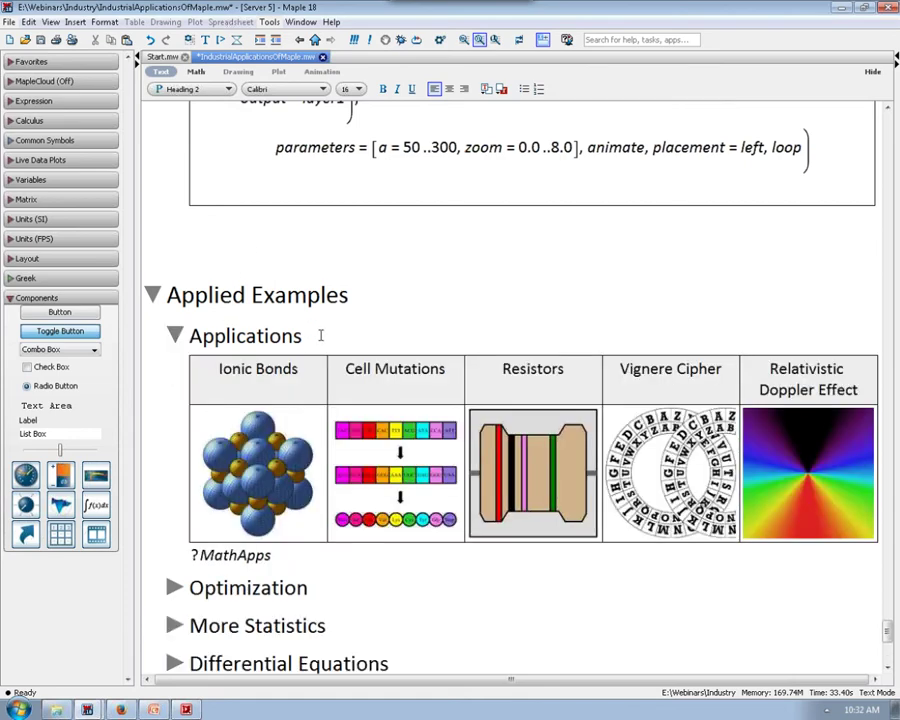
Switch to the Math Apps guide in the Maple 18 Help window and hide its search results pane
{"action": "scroll", "coordinate": [321, 336], "scroll_direction": "down", "scroll_amount": 4}
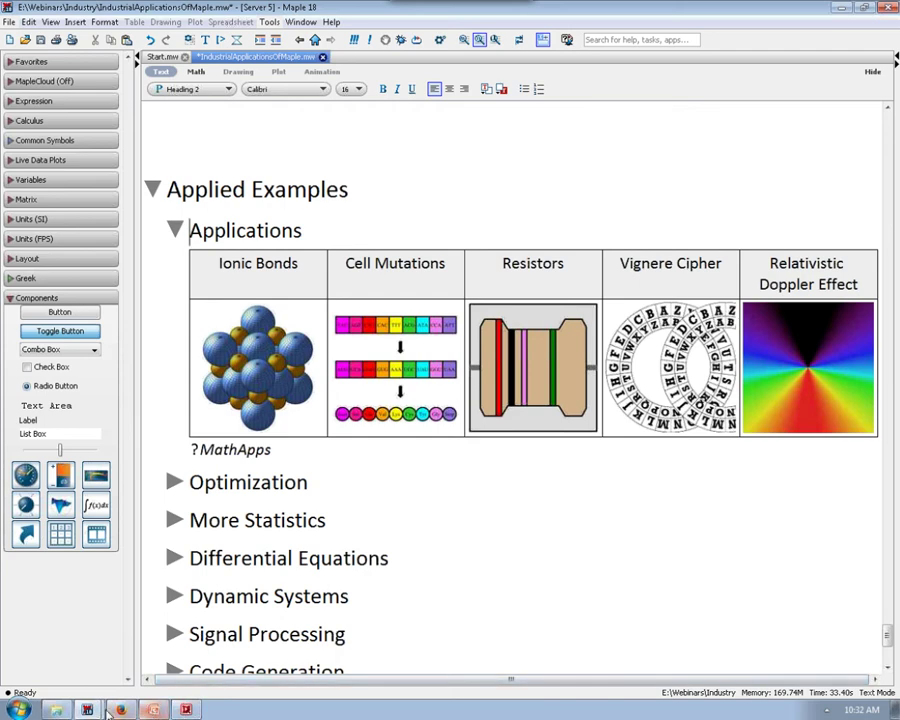
{"action": "left_click", "coordinate": [89, 710]}
{"action": "left_click", "coordinate": [80, 677]}
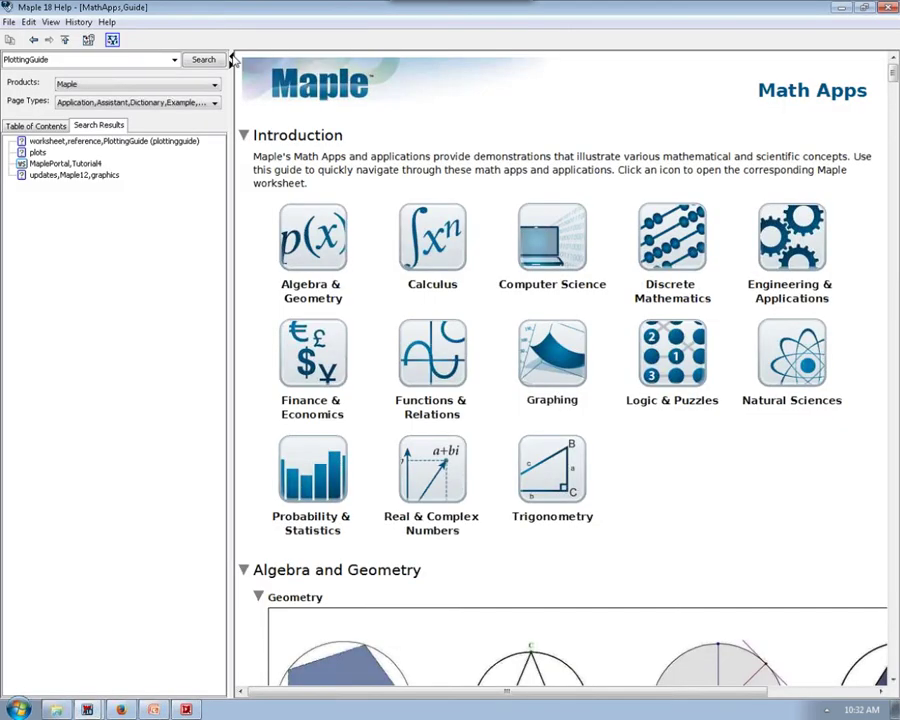
{"action": "left_click", "coordinate": [231, 58]}
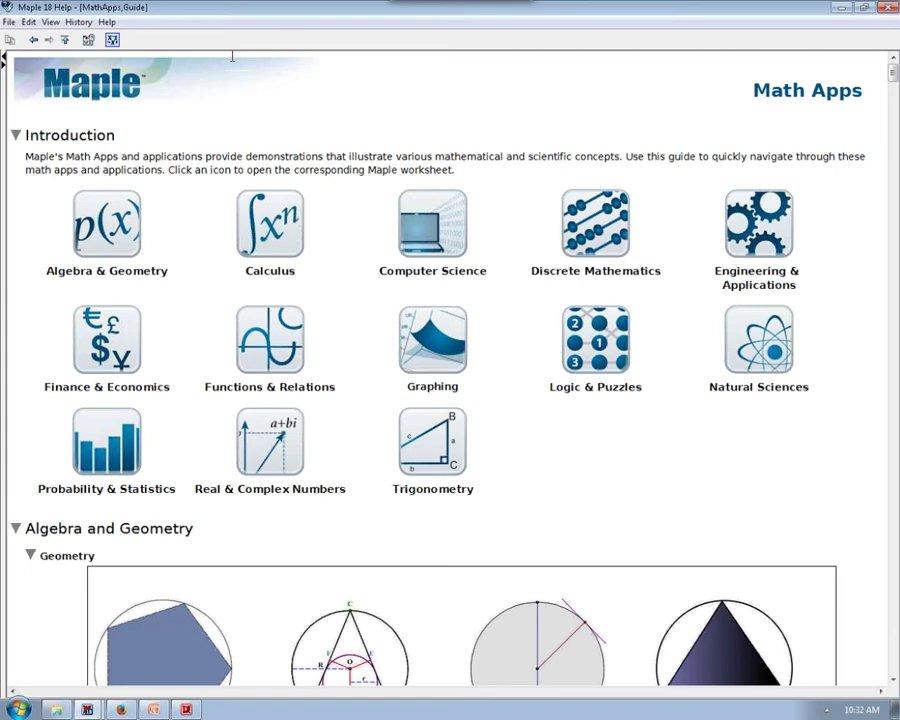
Open the Engineering & Applications category of the Math Apps guide and look through its example worksheets, down to the Stepper Motor row
{"action": "left_click", "coordinate": [755, 245]}
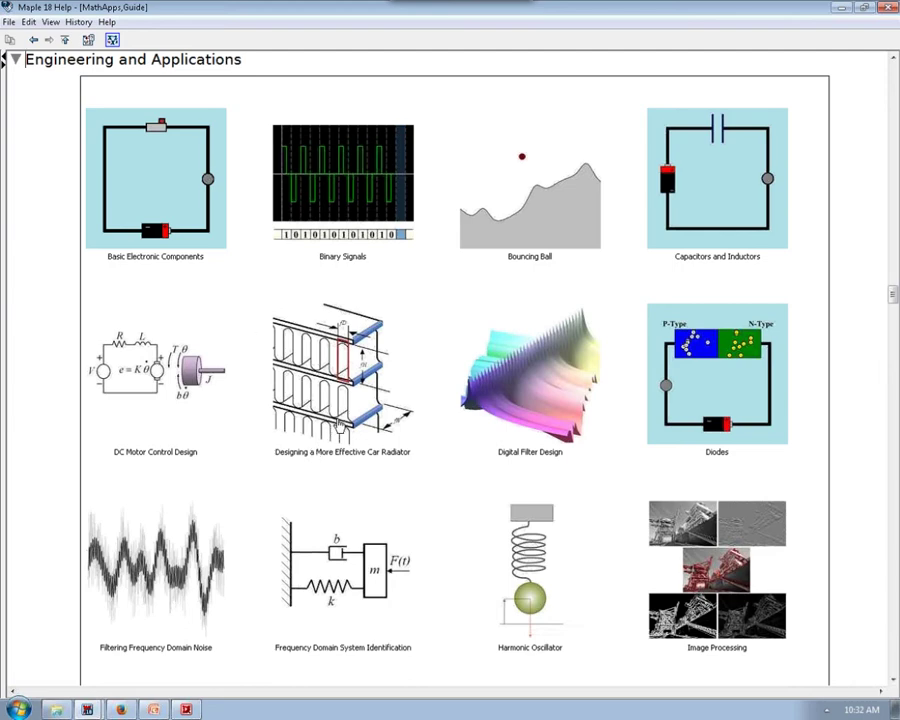
{"action": "scroll", "coordinate": [365, 510], "scroll_direction": "down", "scroll_amount": 1}
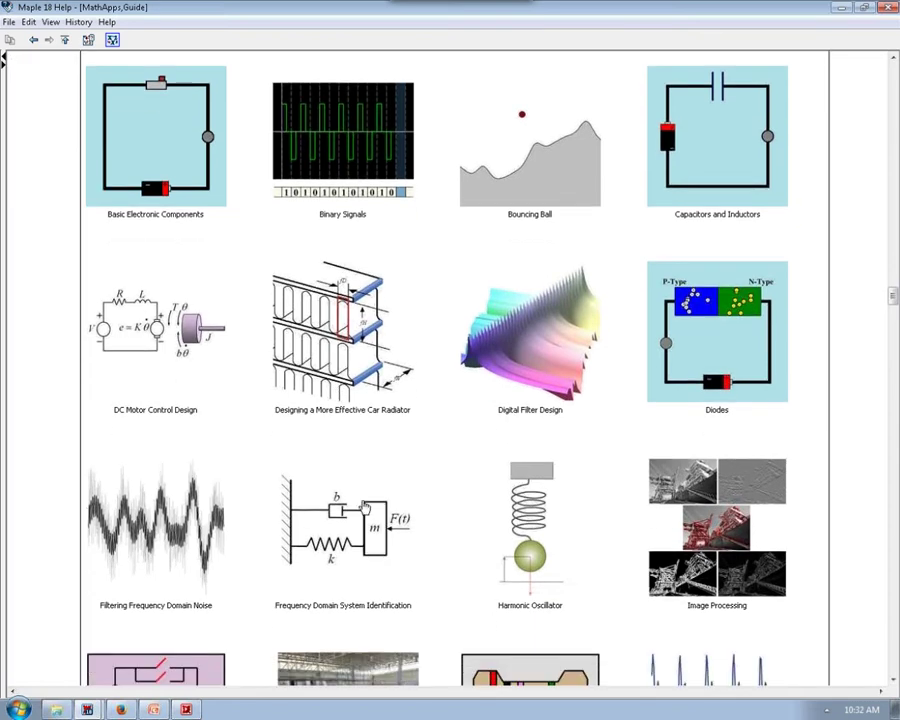
{"action": "scroll", "coordinate": [365, 508], "scroll_direction": "down", "scroll_amount": 2}
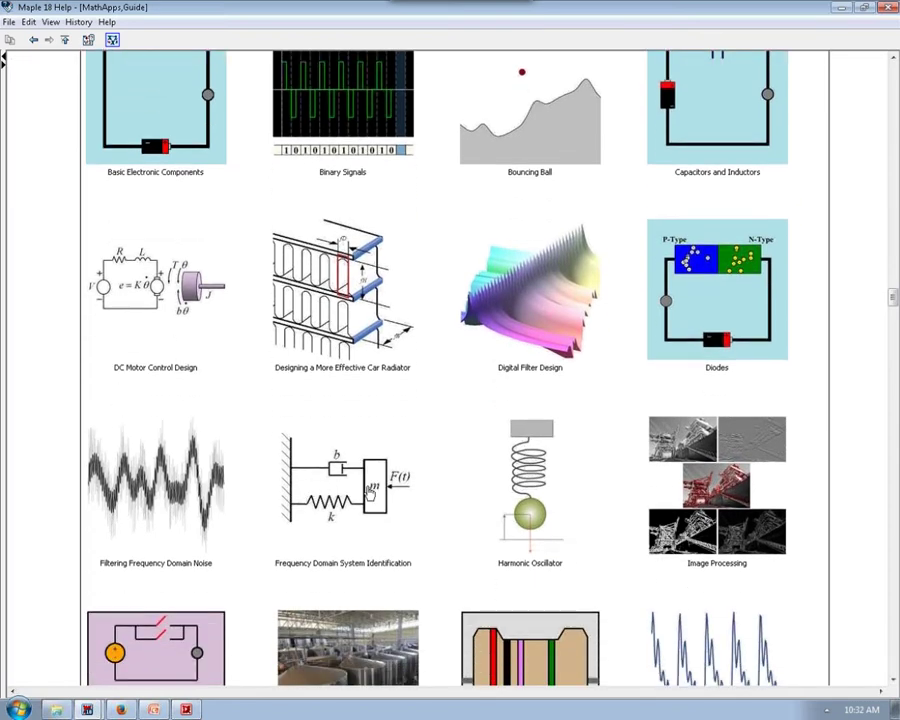
{"action": "scroll", "coordinate": [393, 476], "scroll_direction": "down", "scroll_amount": 2}
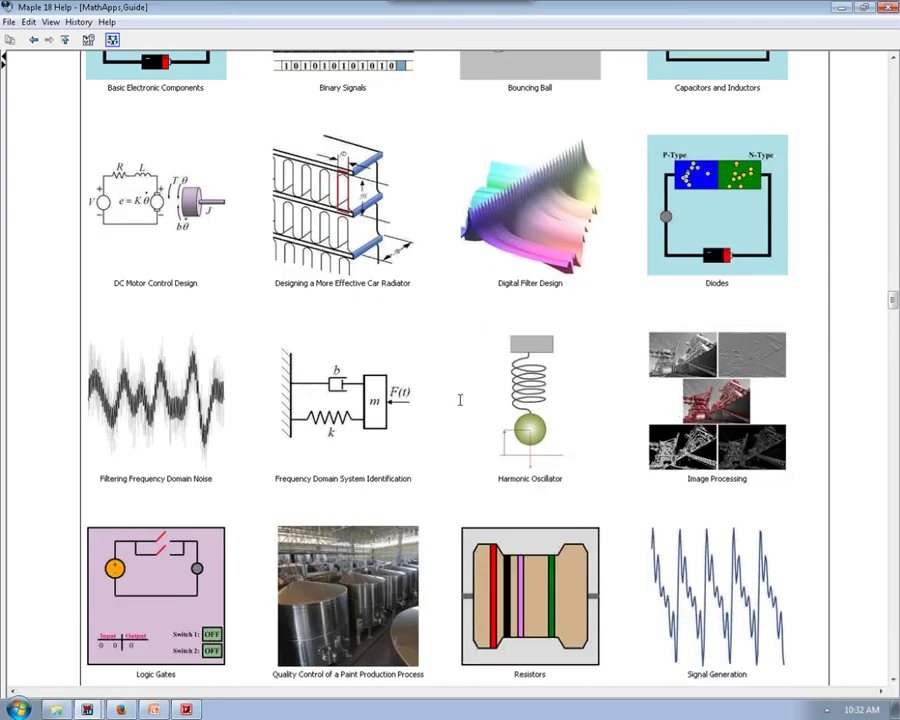
{"action": "scroll", "coordinate": [560, 393], "scroll_direction": "down", "scroll_amount": 2}
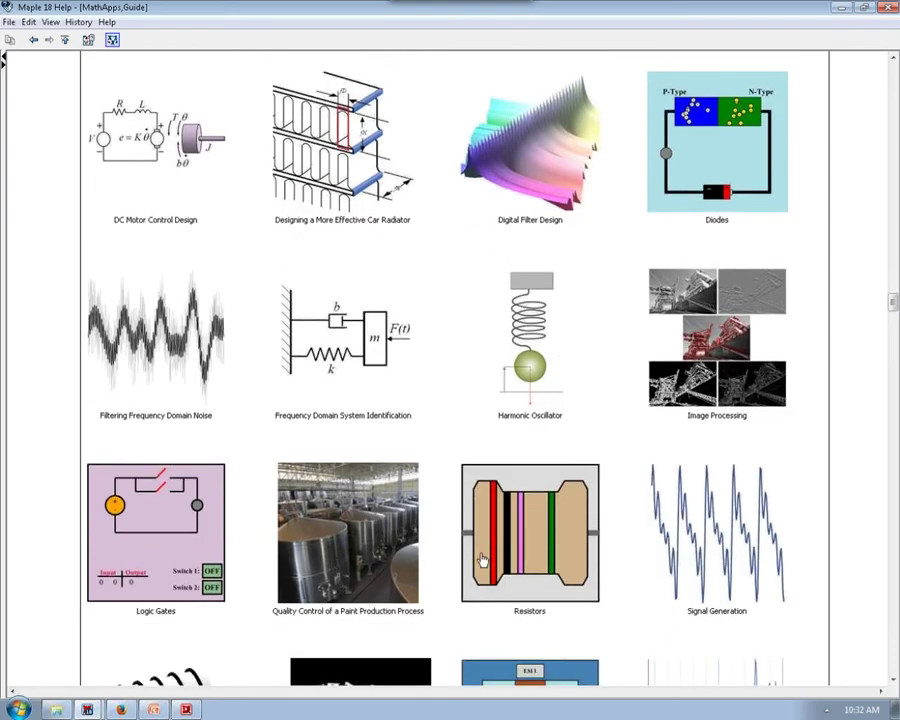
{"action": "scroll", "coordinate": [483, 560], "scroll_direction": "down", "scroll_amount": 2}
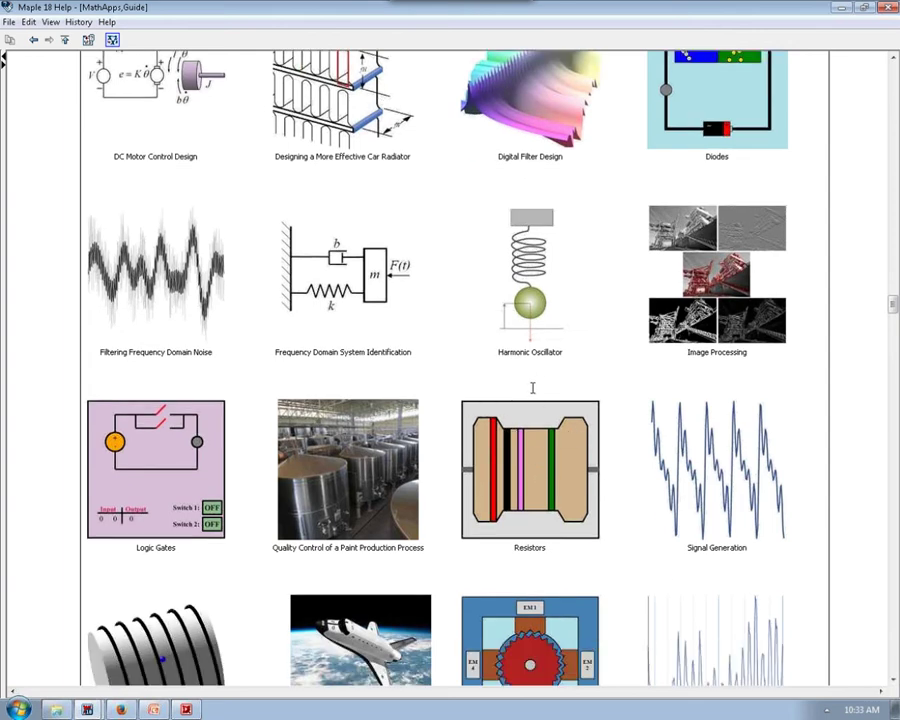
{"action": "scroll", "coordinate": [542, 472], "scroll_direction": "down", "scroll_amount": 2}
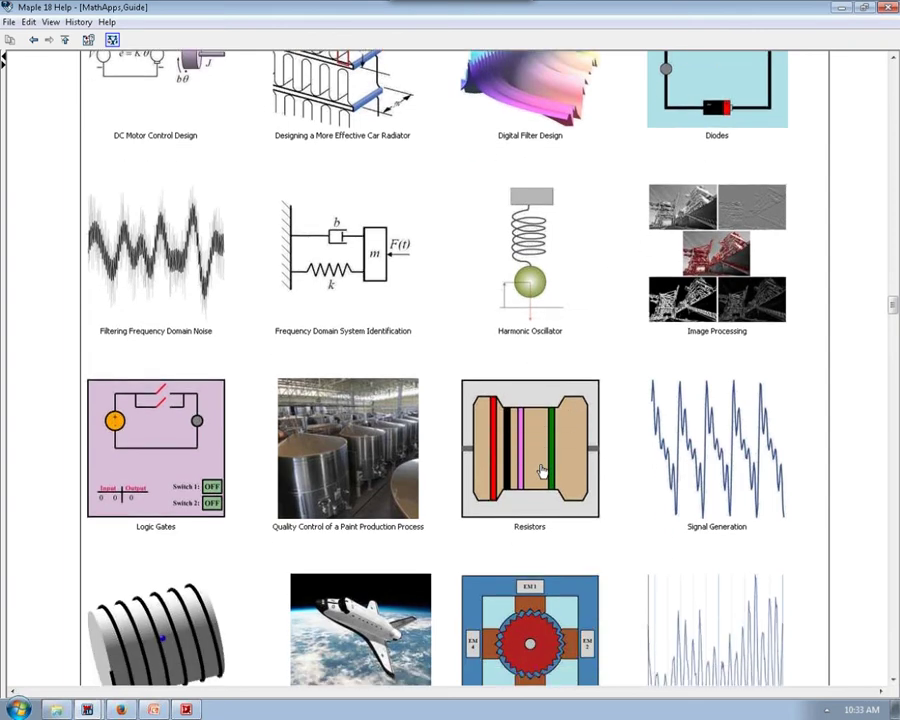
{"action": "scroll", "coordinate": [542, 472], "scroll_direction": "down", "scroll_amount": 3}
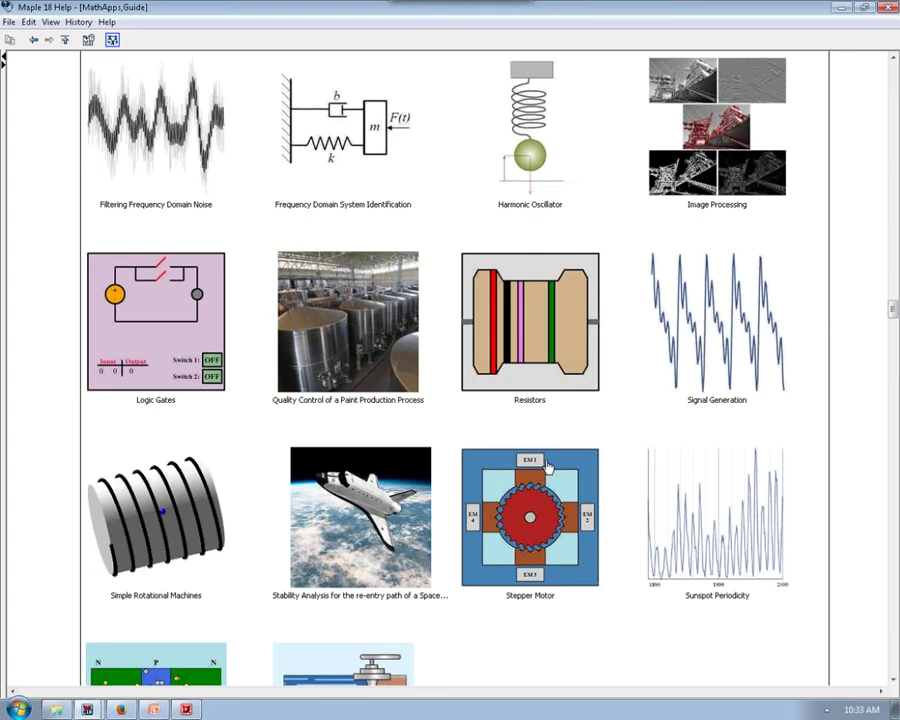
{"action": "scroll", "coordinate": [545, 465], "scroll_direction": "down", "scroll_amount": 2}
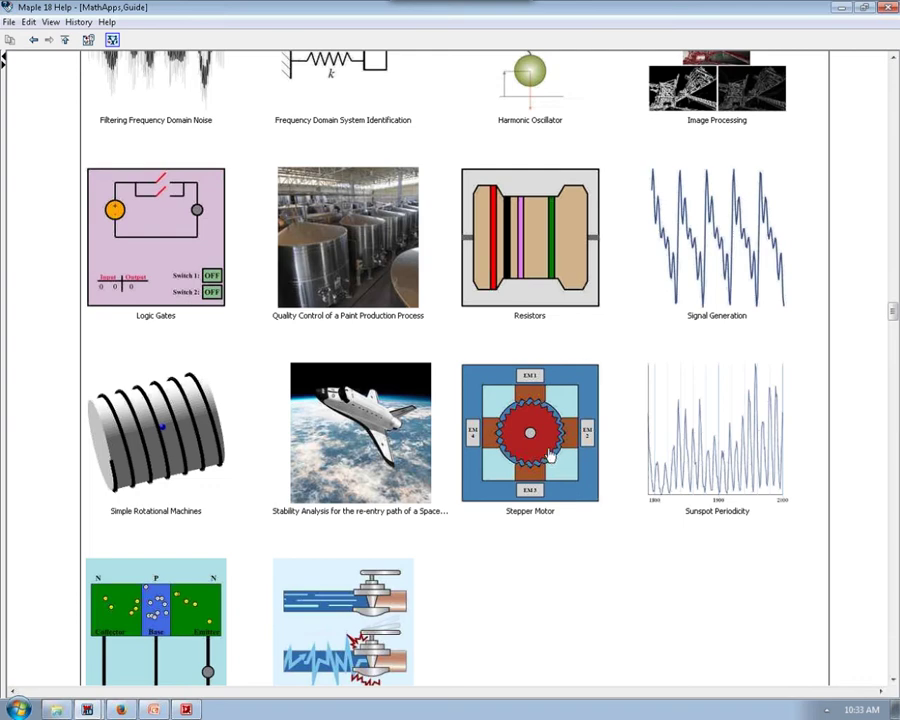
Return to the IndustrialApplicationsOfMaple.mw worksheet, collapse the Applications subsection and expand Optimization
{"action": "left_click", "coordinate": [843, 9]}
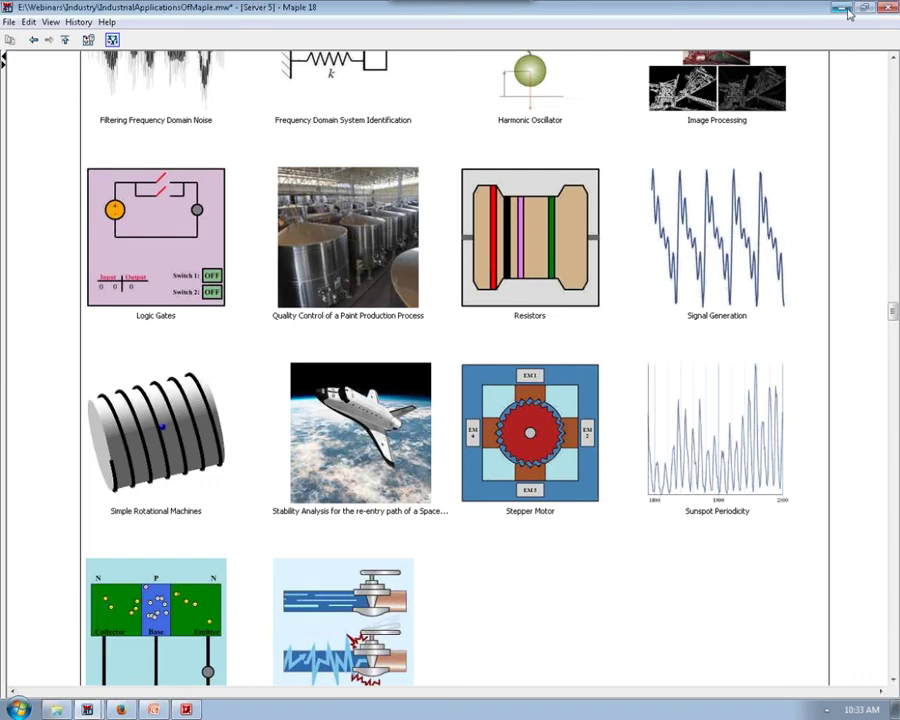
{"action": "left_click", "coordinate": [174, 232]}
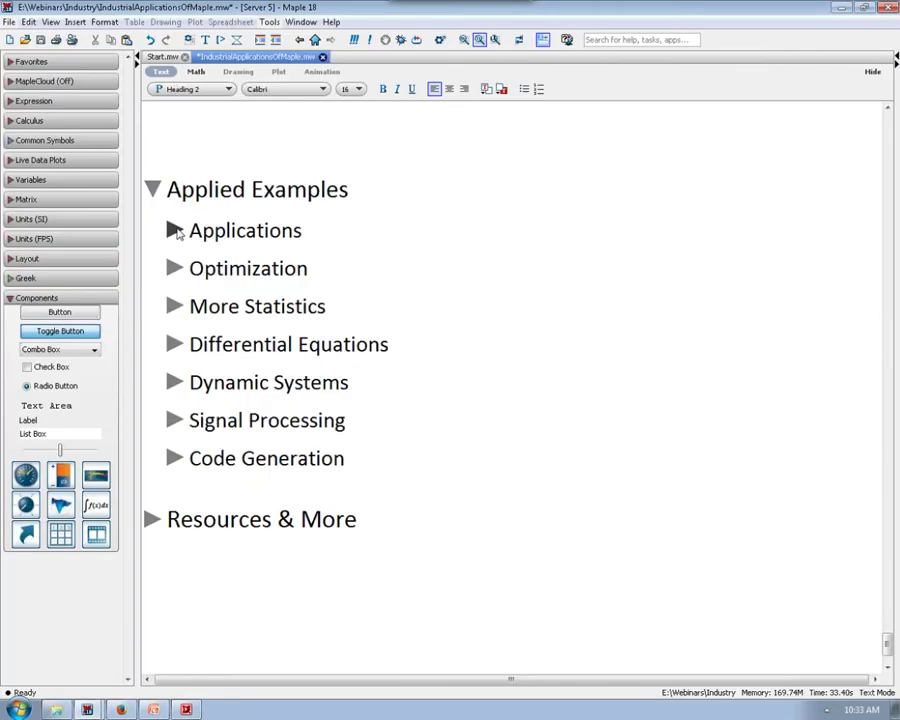
{"action": "left_click", "coordinate": [173, 267]}
Execute the restart command, allowing automatic execution, and import newdata.csv into data with the ImportMatrix command
{"action": "scroll", "coordinate": [206, 320], "scroll_direction": "down", "scroll_amount": 3}
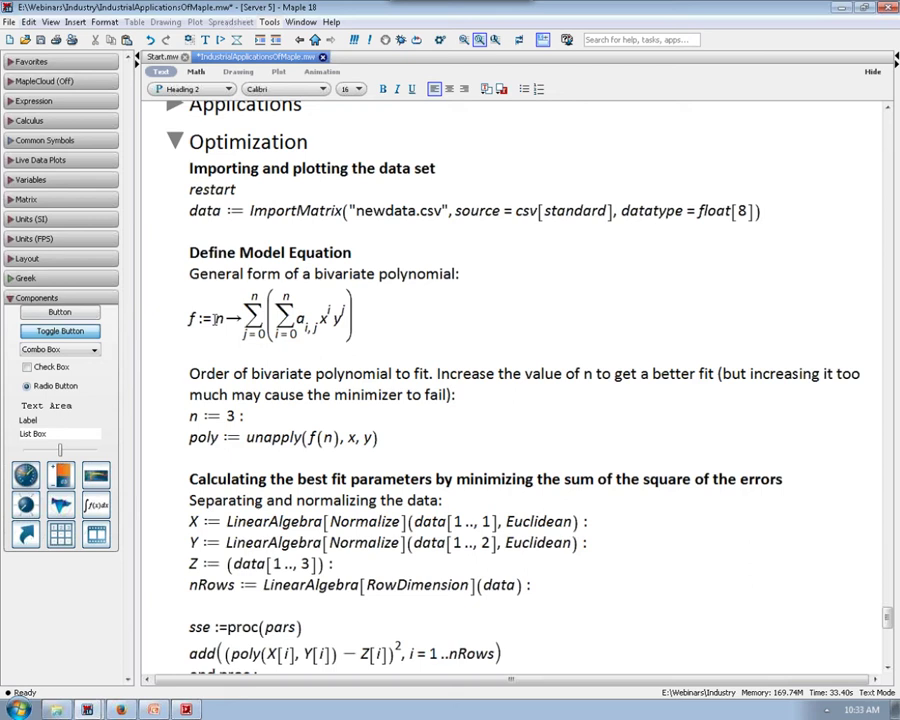
{"action": "left_click", "coordinate": [229, 190]}
{"action": "key", "text": "Return"}
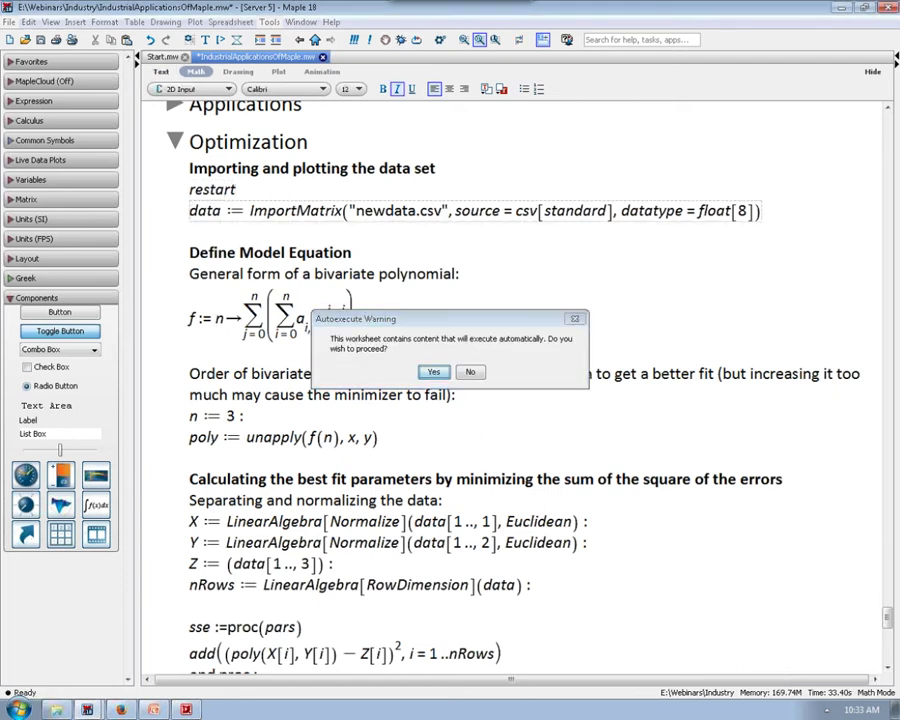
{"action": "key", "text": "Return"}
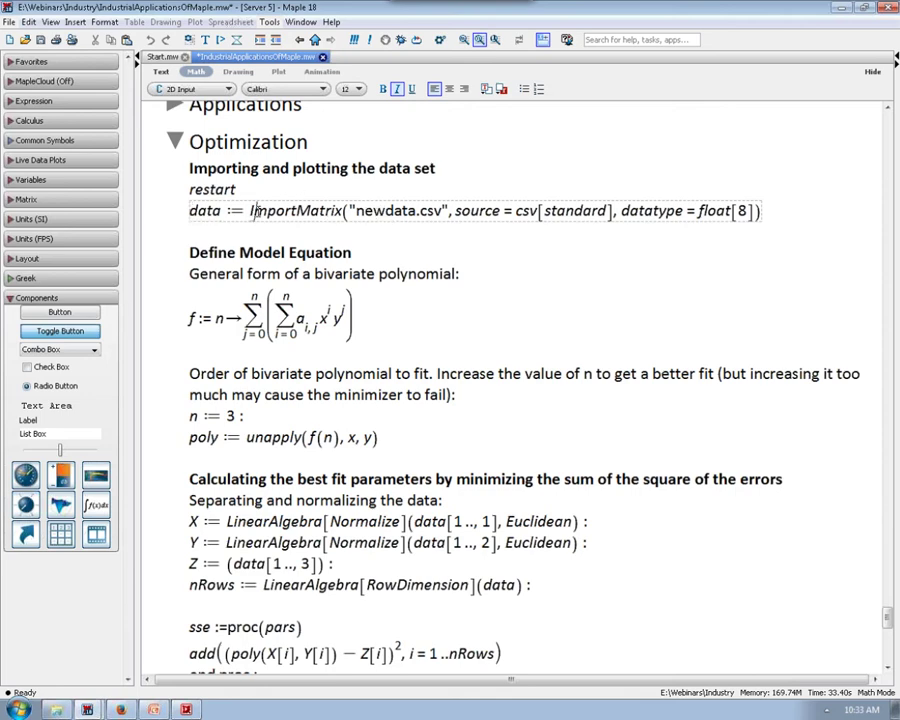
{"action": "key", "text": "Return"}
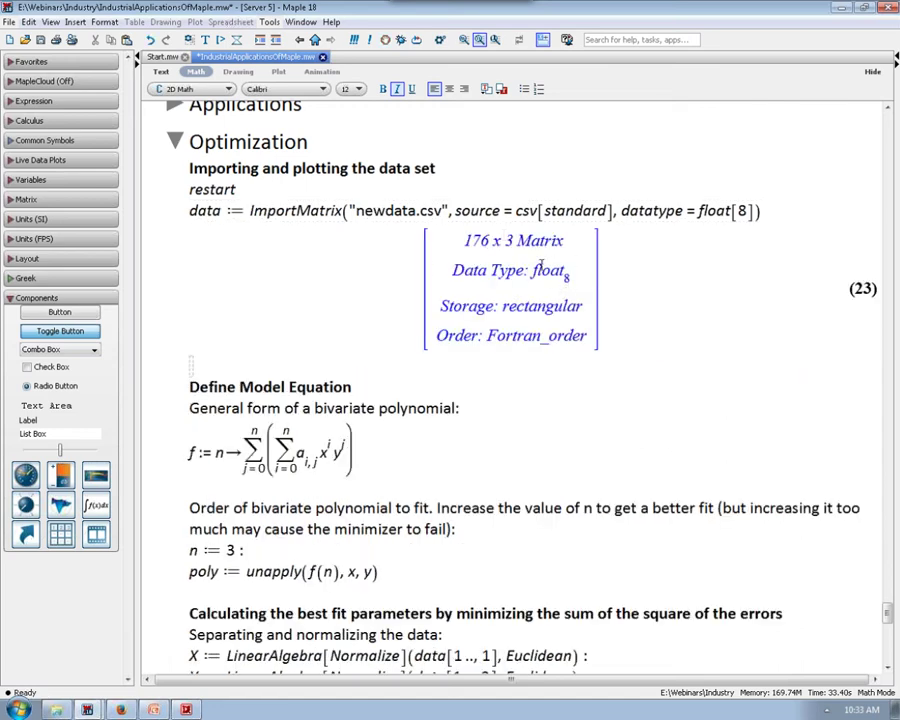
Inspect the imported data matrix's entries in the matrix browser and close it
{"action": "left_click_drag", "start_coordinate": [459, 240], "coordinate": [516, 241]}
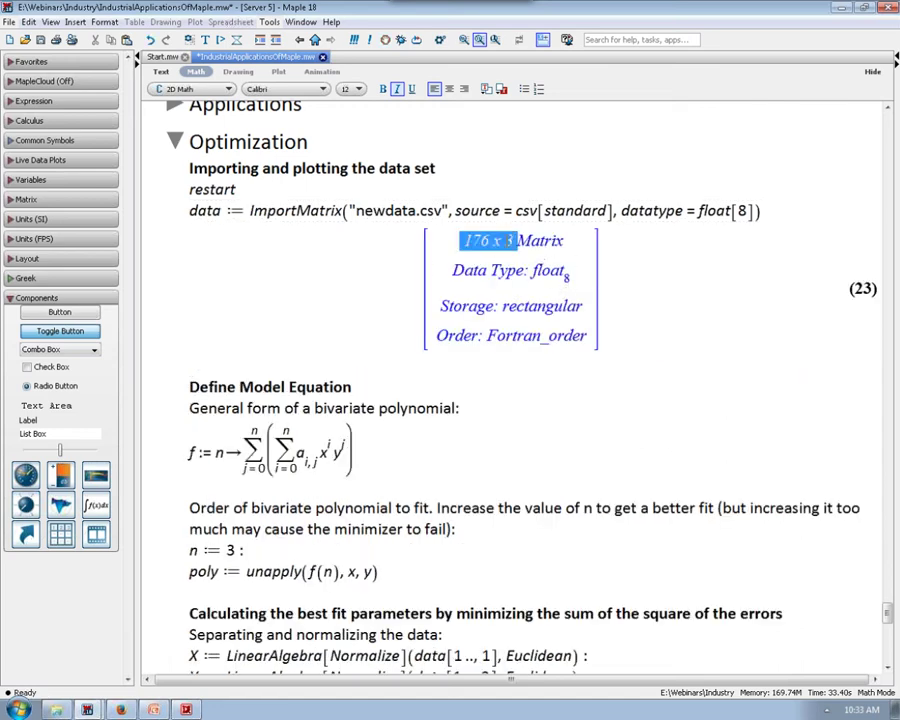
{"action": "double_click", "coordinate": [512, 241]}
{"action": "mouse_move", "coordinate": [618, 248]}
{"action": "left_mouse_down"}
{"action": "mouse_move", "coordinate": [619, 440]}
{"action": "mouse_move", "coordinate": [619, 250]}
{"action": "left_mouse_up"}
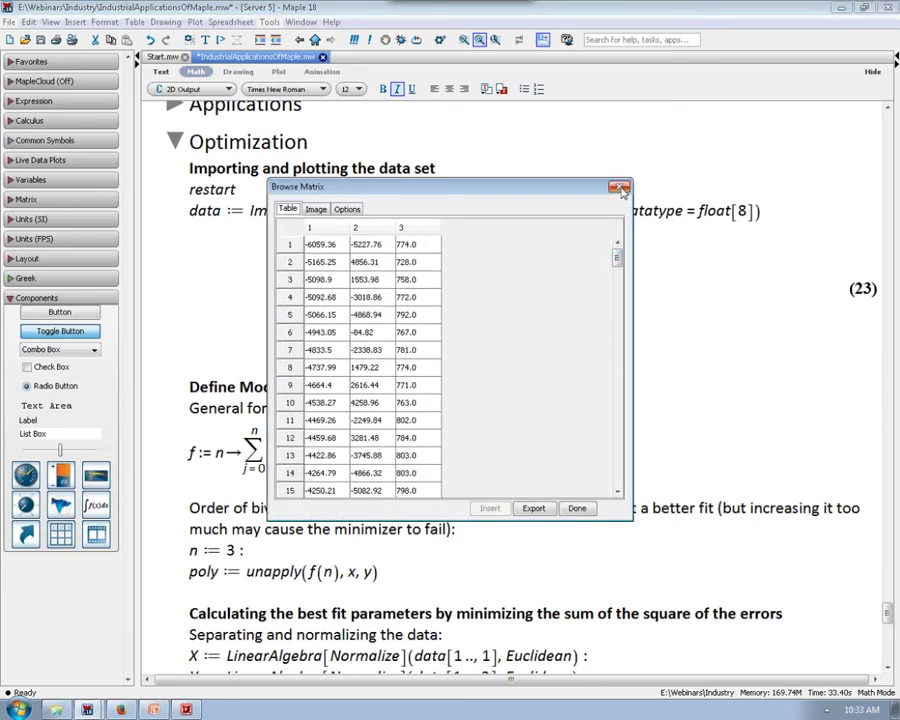
{"action": "left_click", "coordinate": [620, 190]}
Execute the general bivariate polynomial definition f, then set n to 3 and generate poly with unapply
{"action": "scroll", "coordinate": [380, 318], "scroll_direction": "down", "scroll_amount": 3}
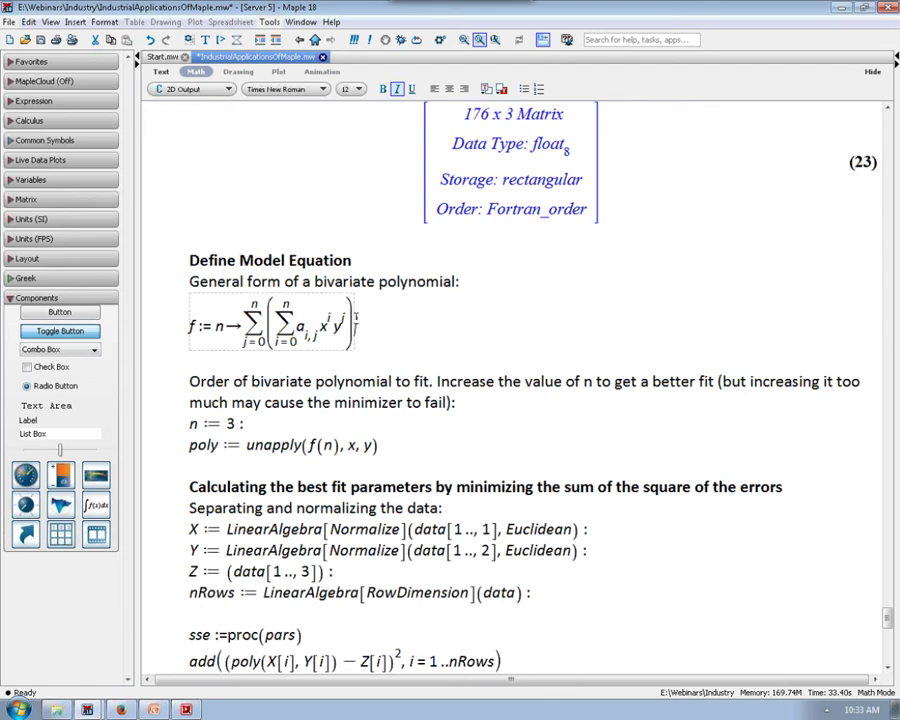
{"action": "left_click", "coordinate": [355, 318]}
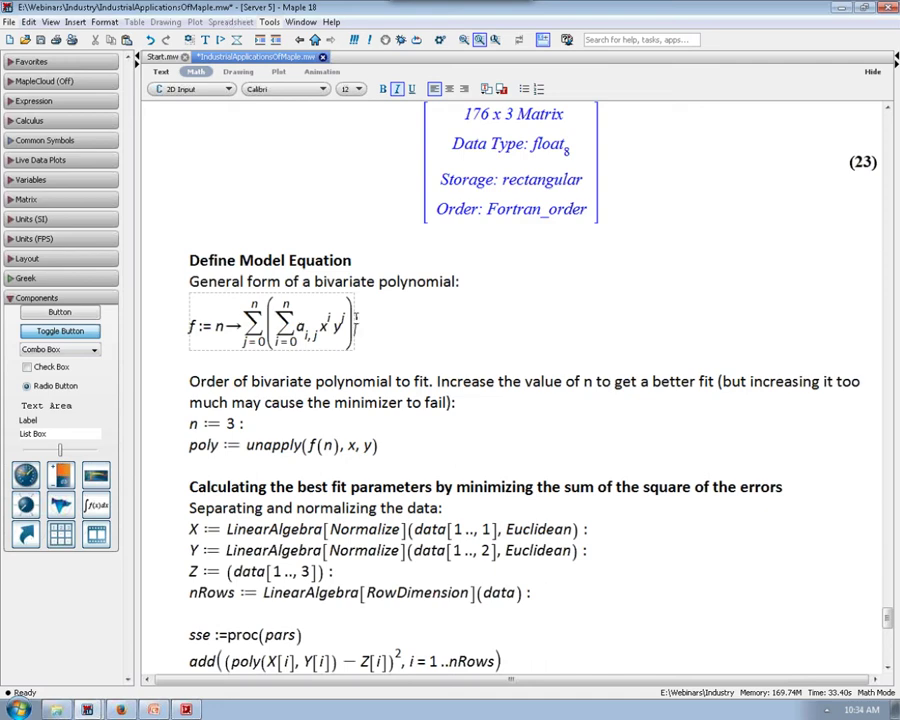
{"action": "key", "text": "Return"}
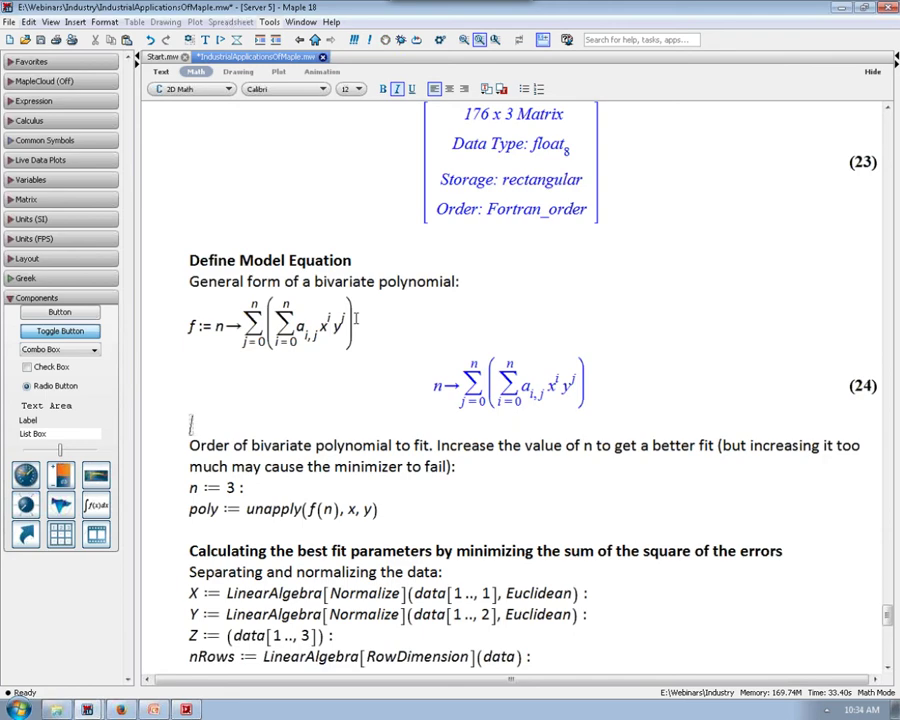
{"action": "left_click", "coordinate": [238, 487]}
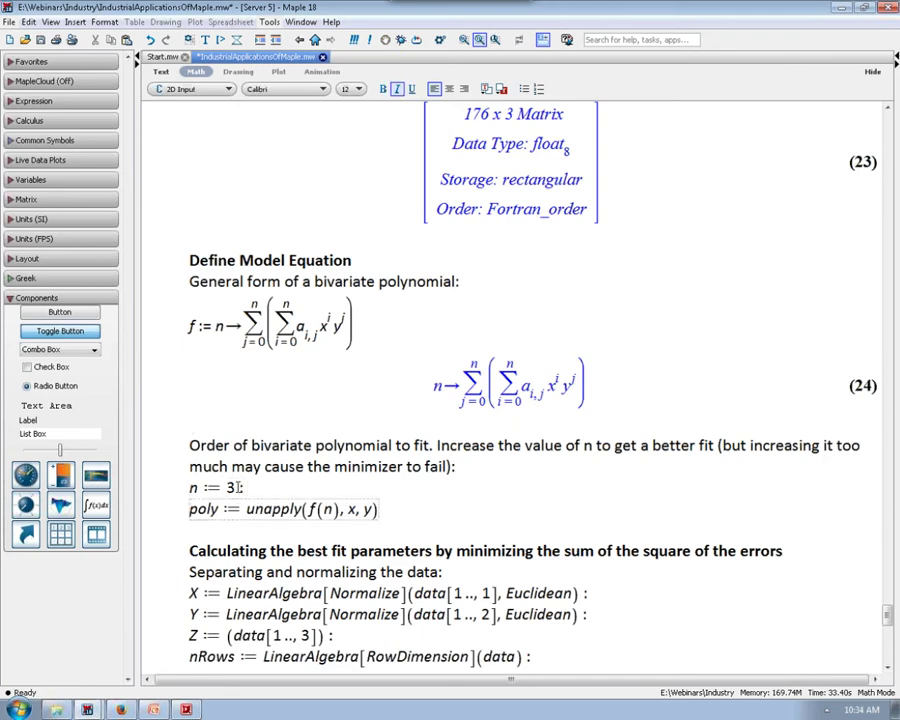
{"action": "key", "text": "Return"}
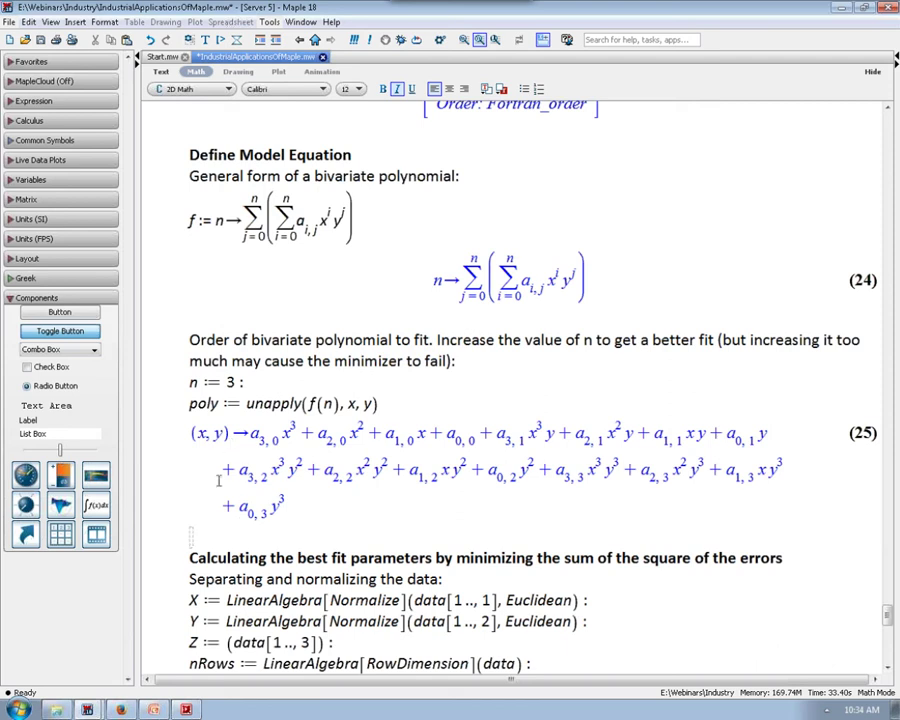
Examine the first four coefficients of the expanded polynomial, from a3,0 to a0,0, by highlighting each in turn
{"action": "scroll", "coordinate": [300, 468], "scroll_direction": "down", "scroll_amount": 1}
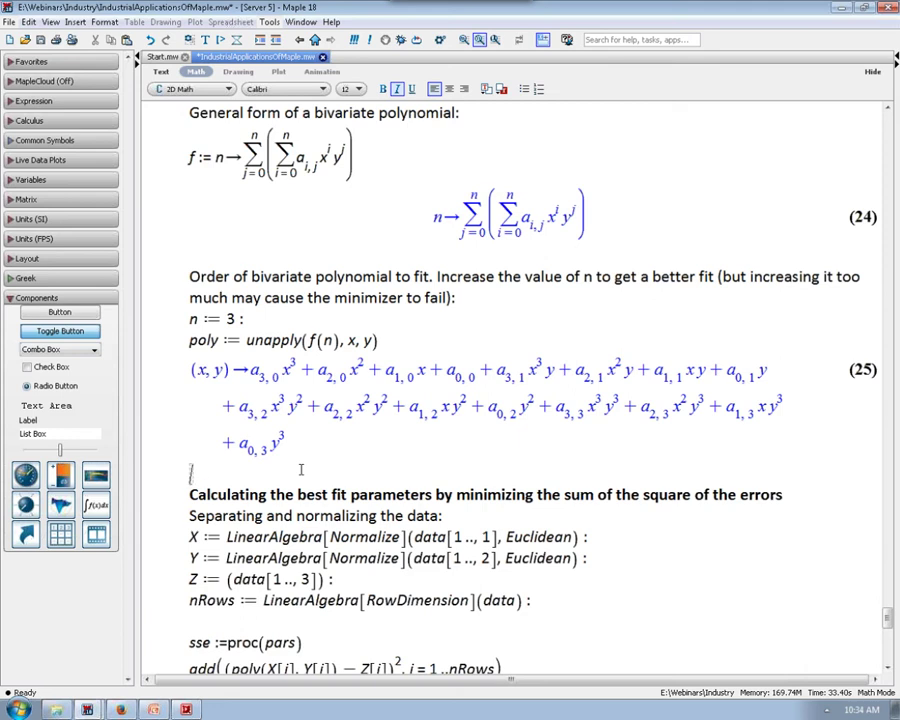
{"action": "left_click", "coordinate": [251, 372]}
{"action": "double_click", "coordinate": [262, 374]}
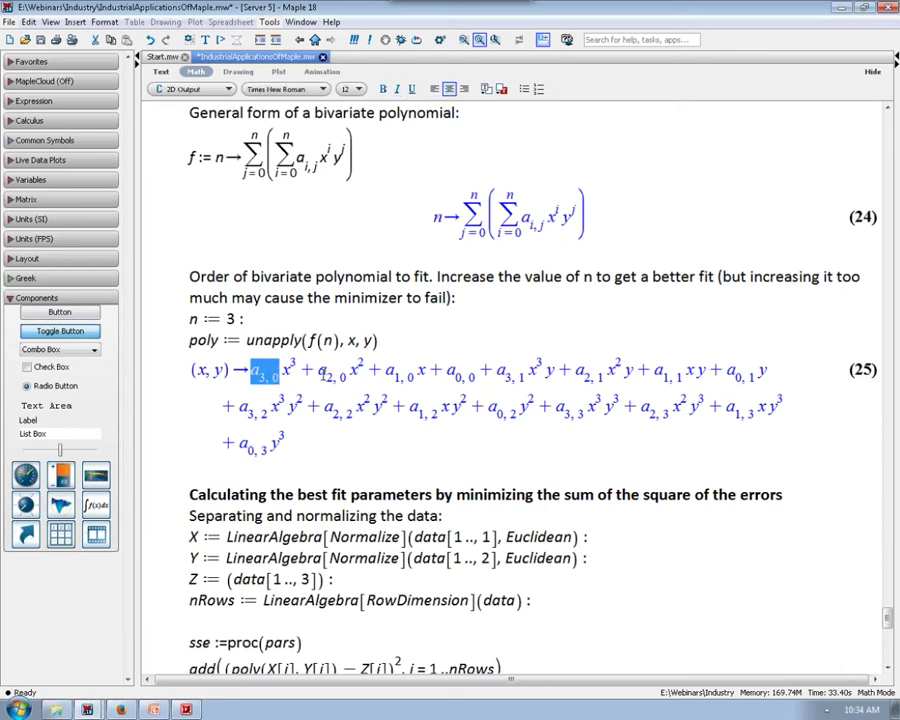
{"action": "double_click", "coordinate": [332, 374]}
{"action": "double_click", "coordinate": [396, 374]}
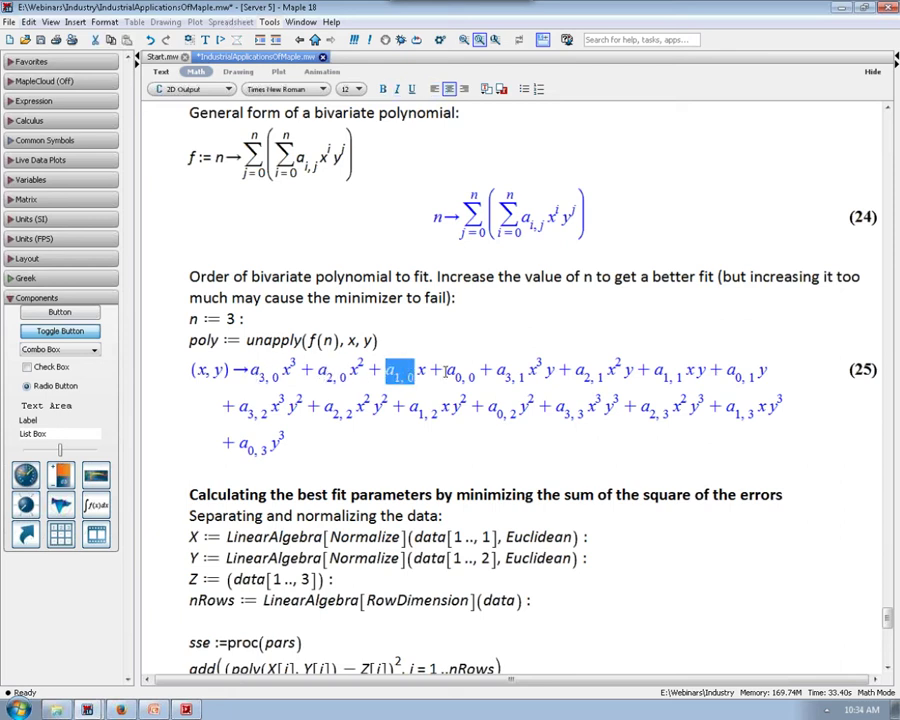
{"action": "double_click", "coordinate": [463, 374]}
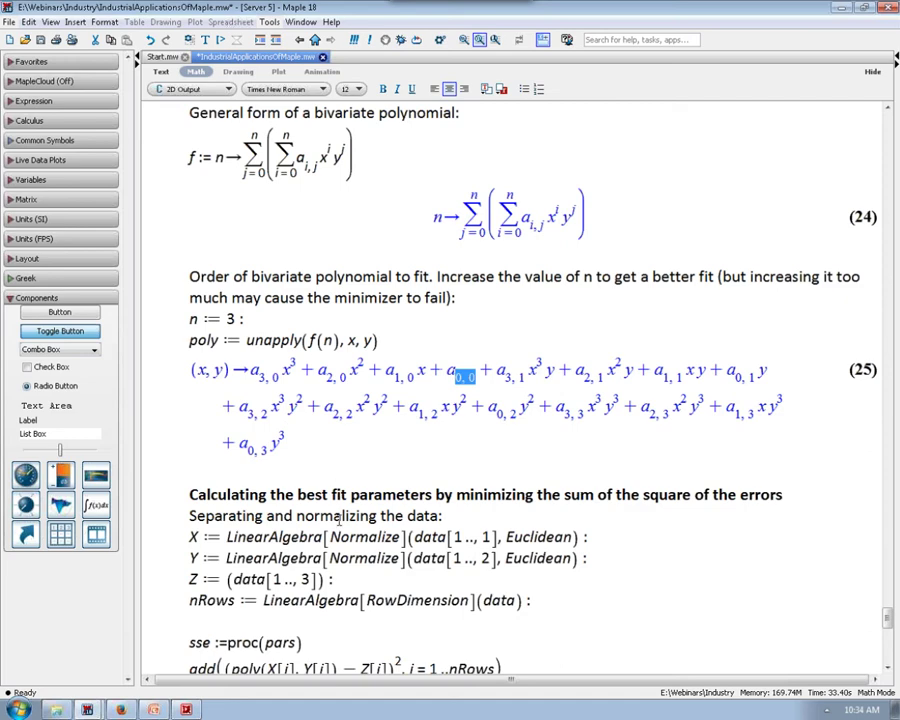
Execute the best-fit calculation: normalize the data, define sse, minimize it with iterationlimit = 10000000, and assign results[2]
{"action": "scroll", "coordinate": [341, 520], "scroll_direction": "down", "scroll_amount": 1}
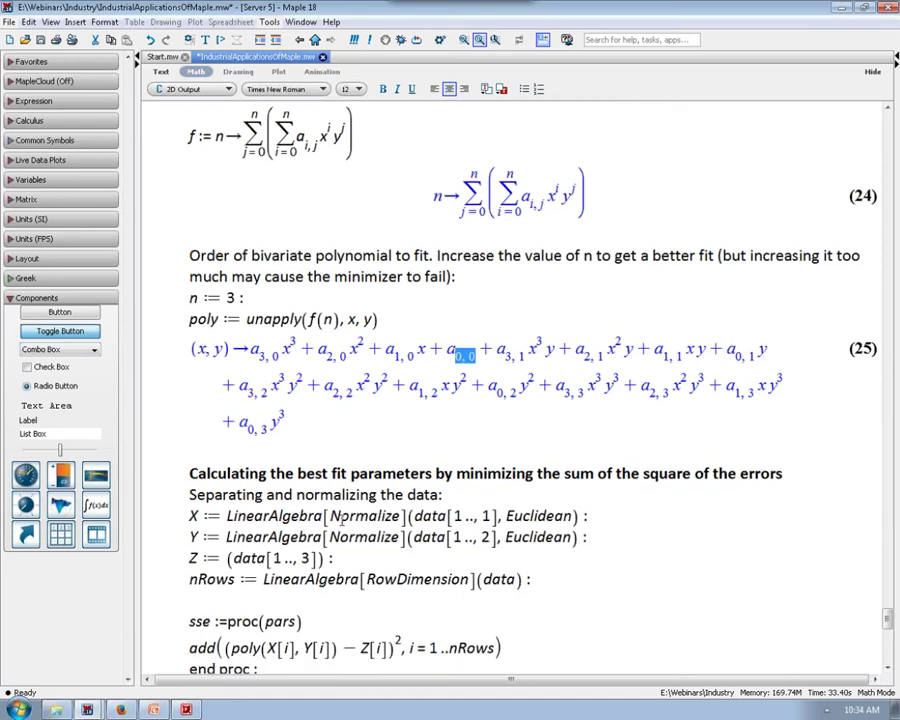
{"action": "scroll", "coordinate": [341, 518], "scroll_direction": "down", "scroll_amount": 3}
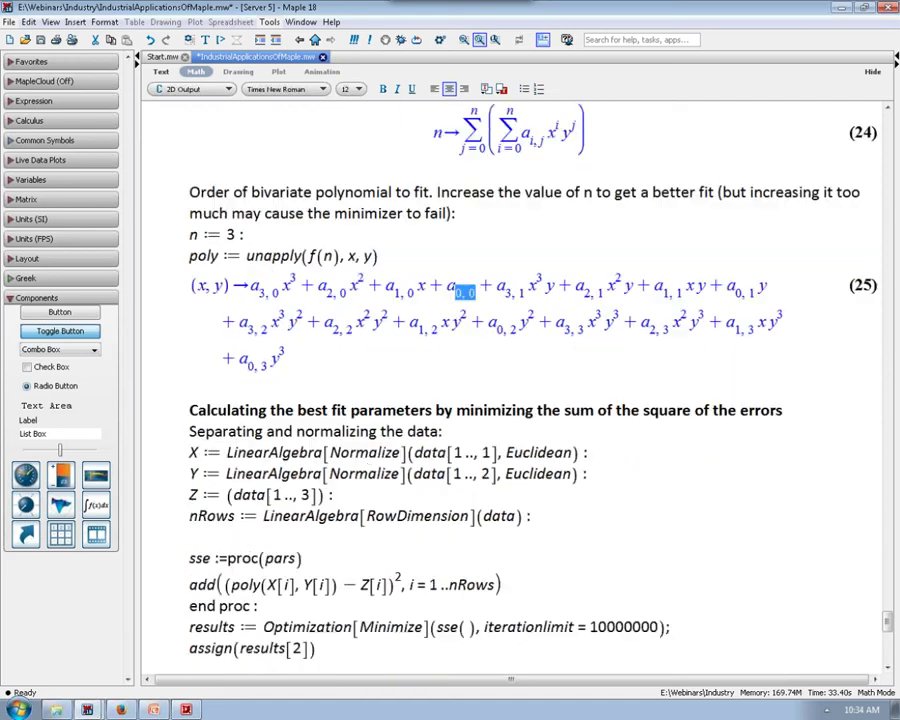
{"action": "left_click", "coordinate": [370, 457]}
{"action": "scroll", "coordinate": [300, 414], "scroll_direction": "down", "scroll_amount": 8}
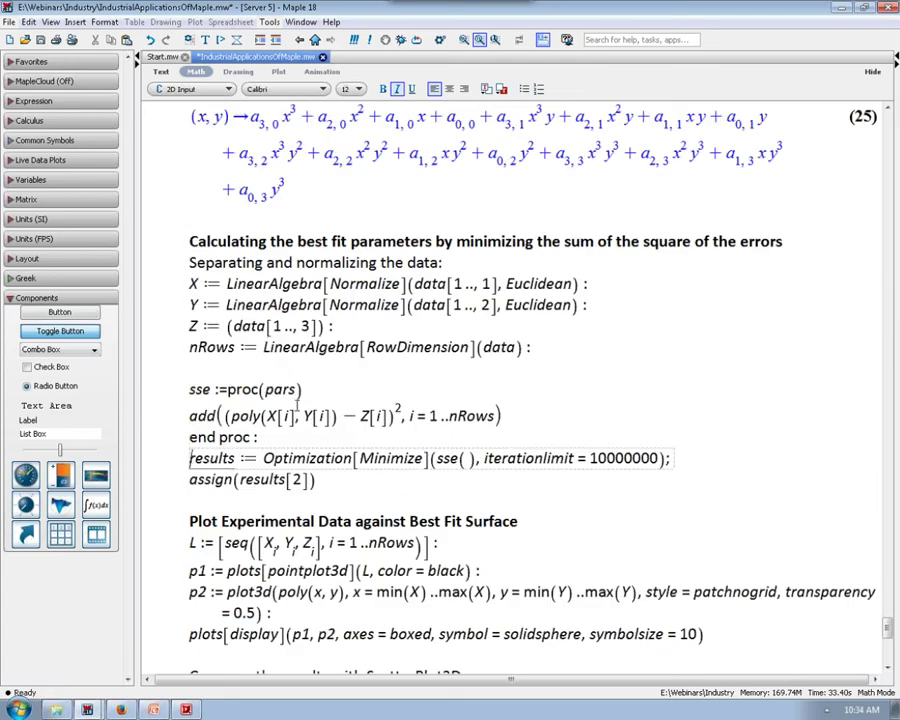
{"action": "key", "text": "Return"}
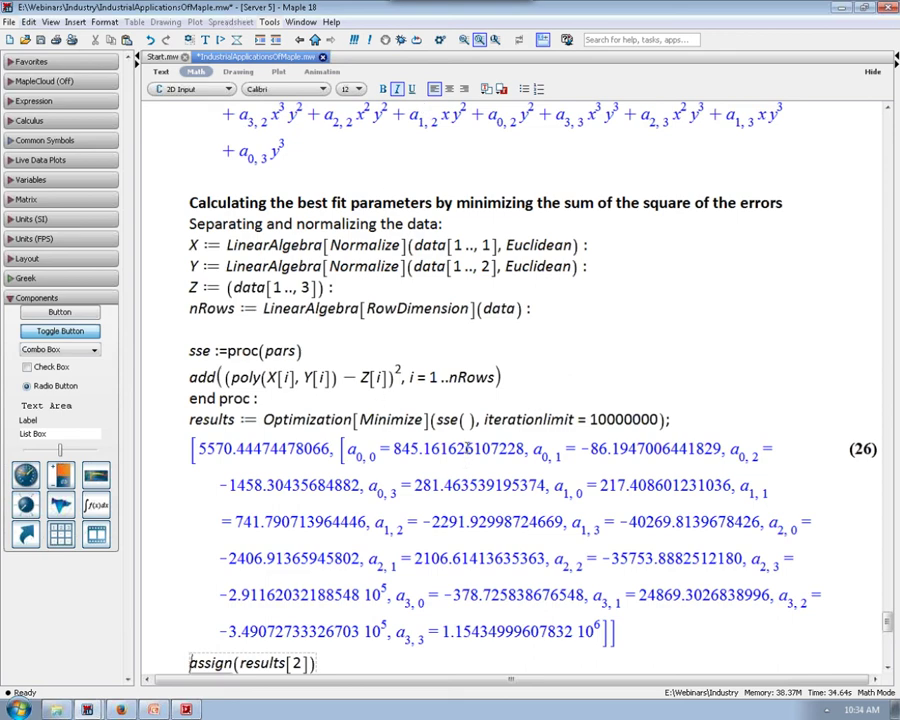
{"action": "scroll", "coordinate": [327, 484], "scroll_direction": "down", "scroll_amount": 3}
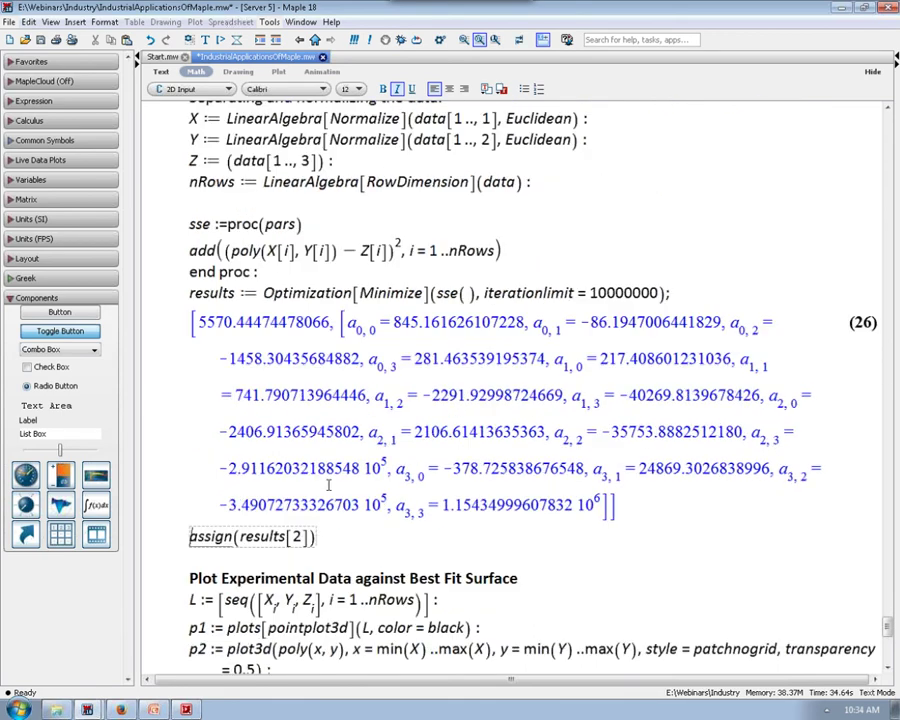
{"action": "key", "text": "ctrl+shift+j"}
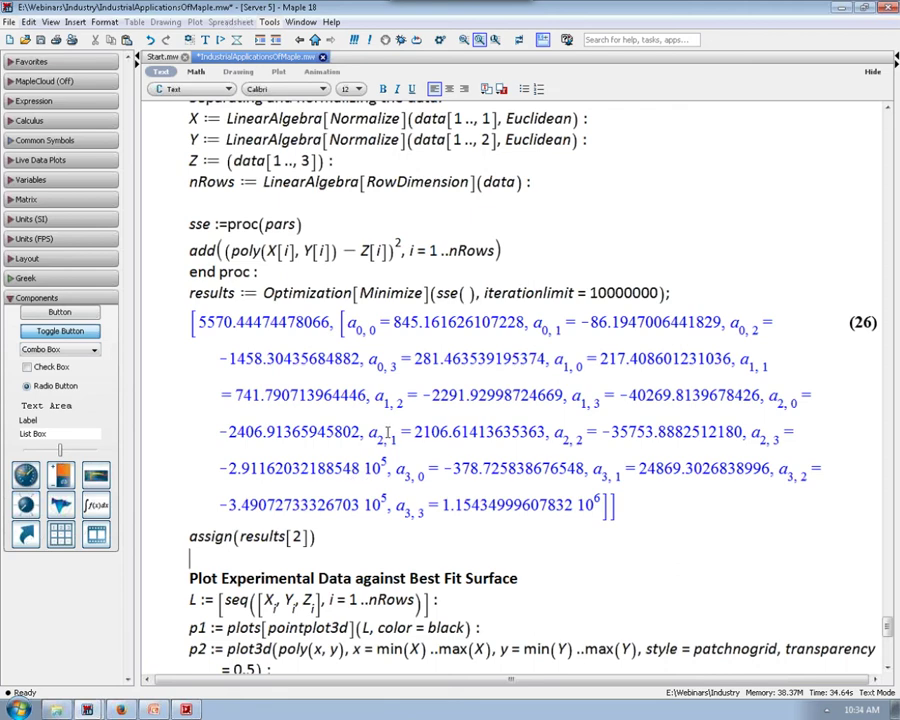
Execute L, p1, p2 and the display command to plot the experimental data against the best-fit surface, and rotate the plot
{"action": "scroll", "coordinate": [388, 432], "scroll_direction": "down", "scroll_amount": 5}
{"action": "left_click", "coordinate": [384, 402]}
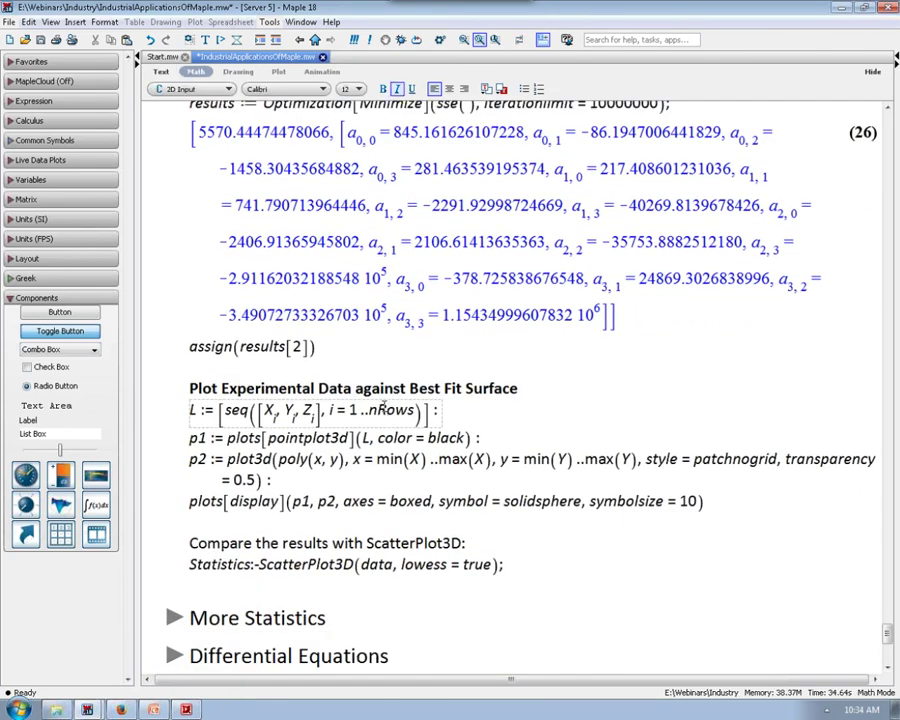
{"action": "key", "text": "Return"}
{"action": "key", "text": "Return"}
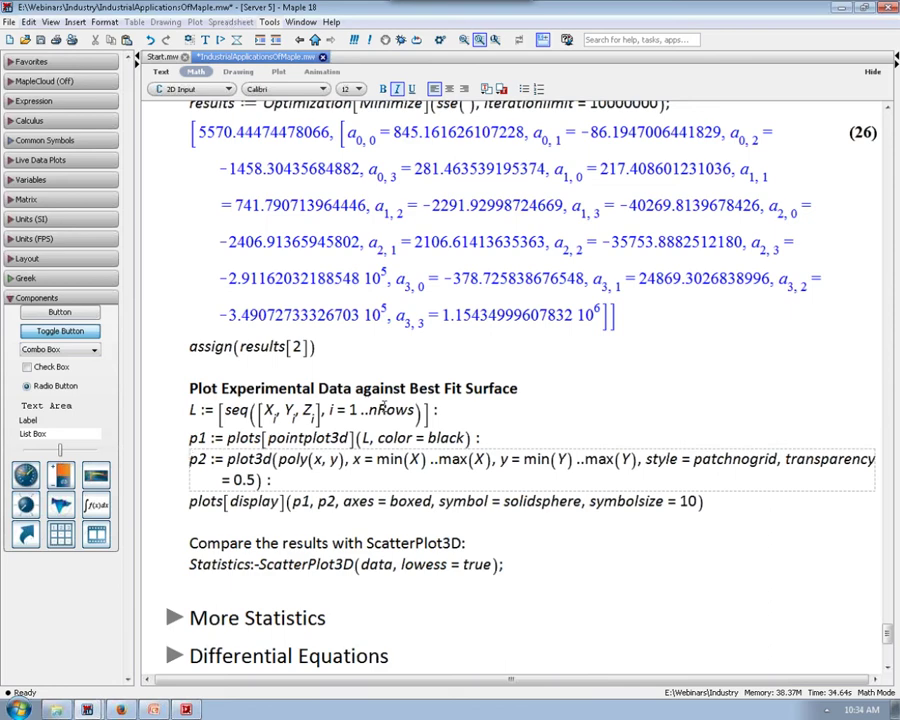
{"action": "key", "text": "Return"}
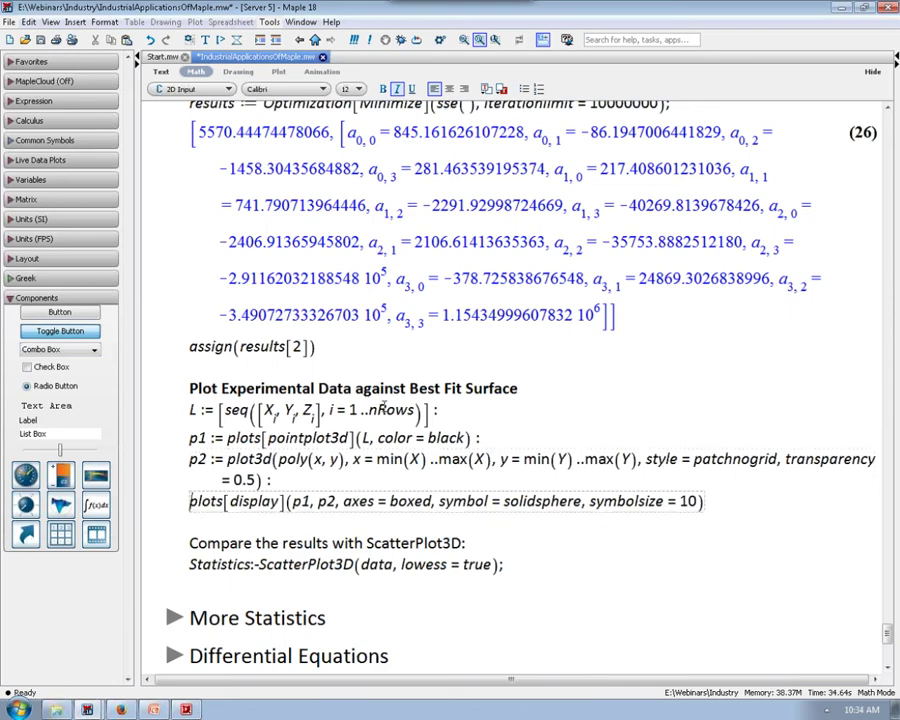
{"action": "key", "text": "Return"}
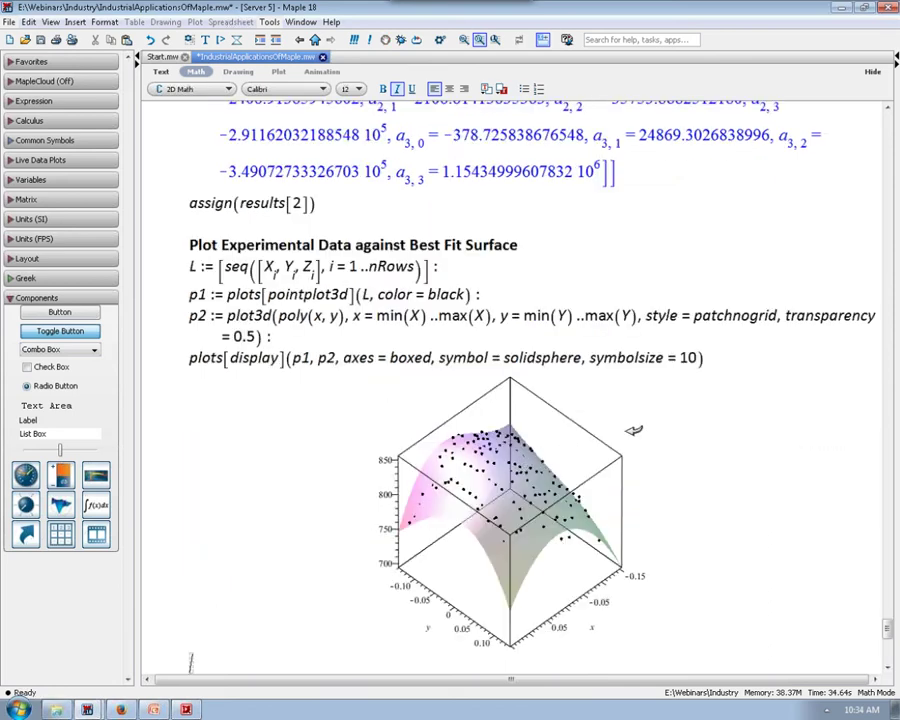
{"action": "left_click_drag", "start_coordinate": [633, 430], "coordinate": [455, 526]}
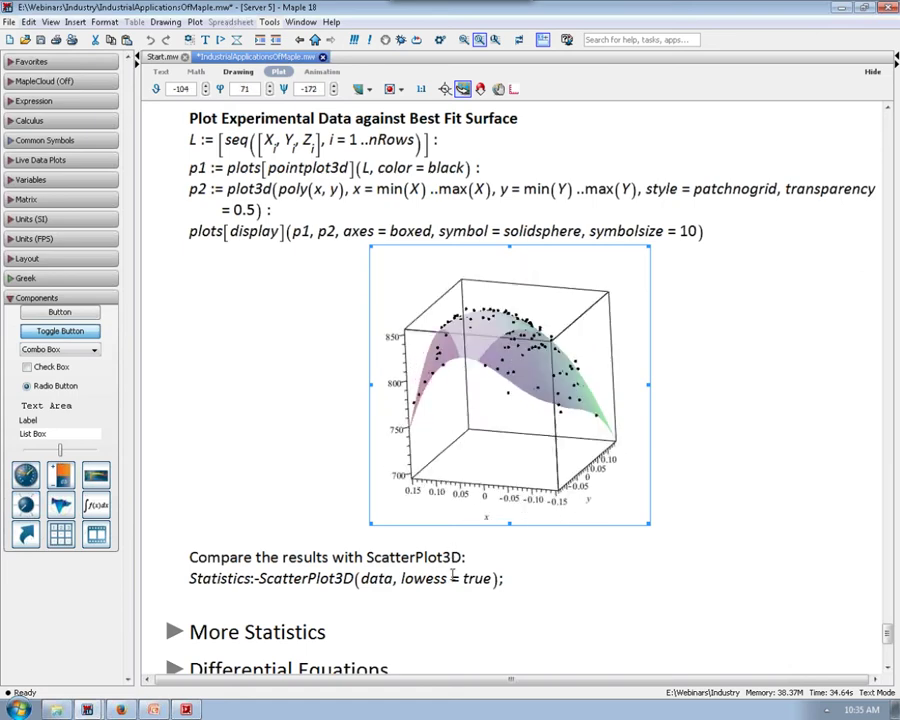
Execute the ScatterPlot3D command on data with lowess = true and rotate the resulting plot to a side view
{"action": "left_click", "coordinate": [453, 577]}
{"action": "key", "text": "Return"}
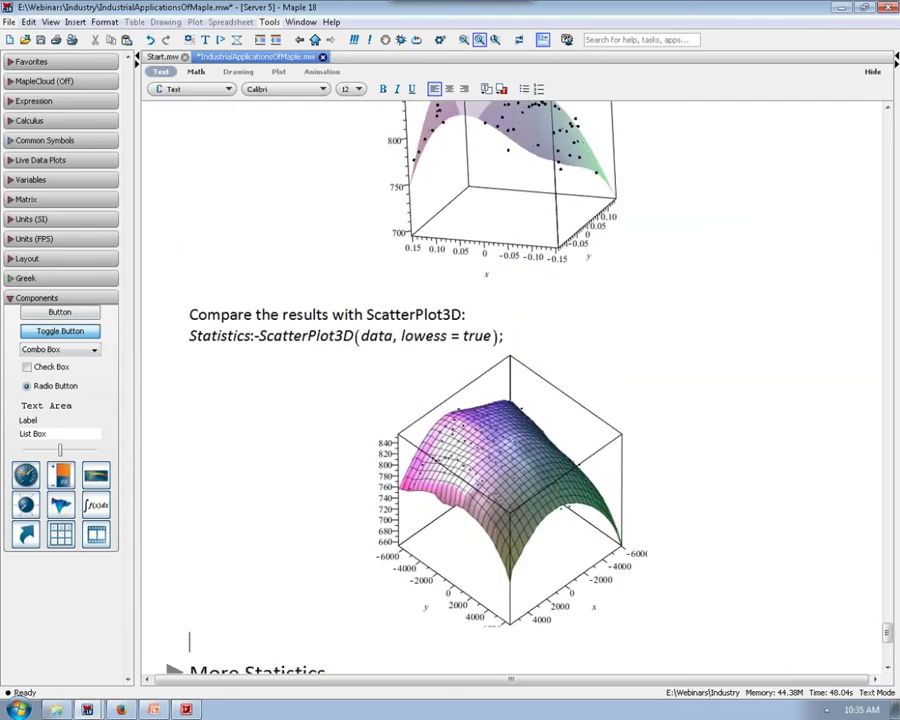
{"action": "scroll", "coordinate": [510, 400], "scroll_direction": "down", "scroll_amount": 2}
{"action": "left_click", "coordinate": [510, 384]}
{"action": "left_click_drag", "start_coordinate": [510, 384], "coordinate": [421, 347]}
Rotate the best-fit surface plot and the ScatterPlot3D plot to similar angles to compare their shapes
{"action": "scroll", "coordinate": [749, 368], "scroll_direction": "up", "scroll_amount": 3}
{"action": "left_click", "coordinate": [495, 200]}
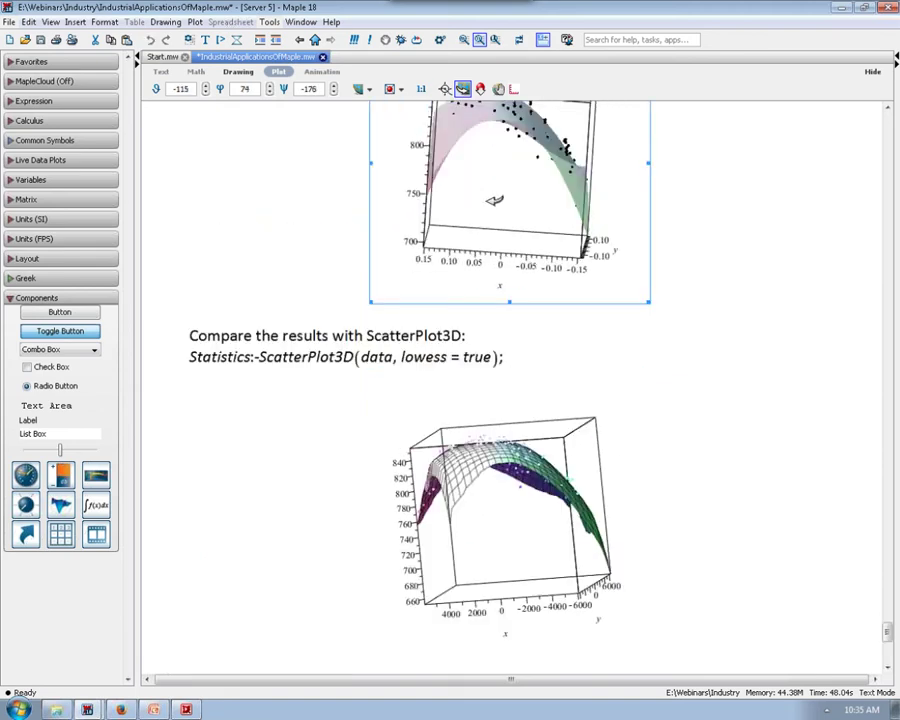
{"action": "left_click_drag", "start_coordinate": [495, 200], "coordinate": [553, 191]}
{"action": "left_click_drag", "start_coordinate": [568, 525], "coordinate": [532, 518]}
{"action": "left_click_drag", "start_coordinate": [441, 523], "coordinate": [545, 590]}
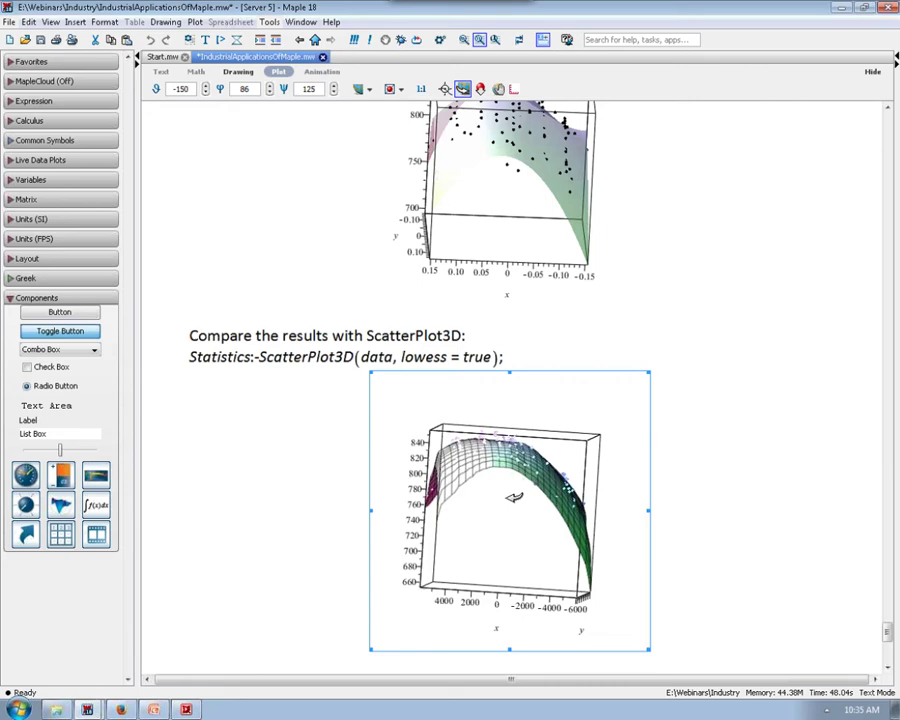
{"action": "mouse_move", "coordinate": [513, 497]}
{"action": "left_mouse_down"}
{"action": "mouse_move", "coordinate": [430, 517]}
{"action": "mouse_move", "coordinate": [568, 506]}
{"action": "mouse_move", "coordinate": [513, 492]}
{"action": "left_mouse_up"}
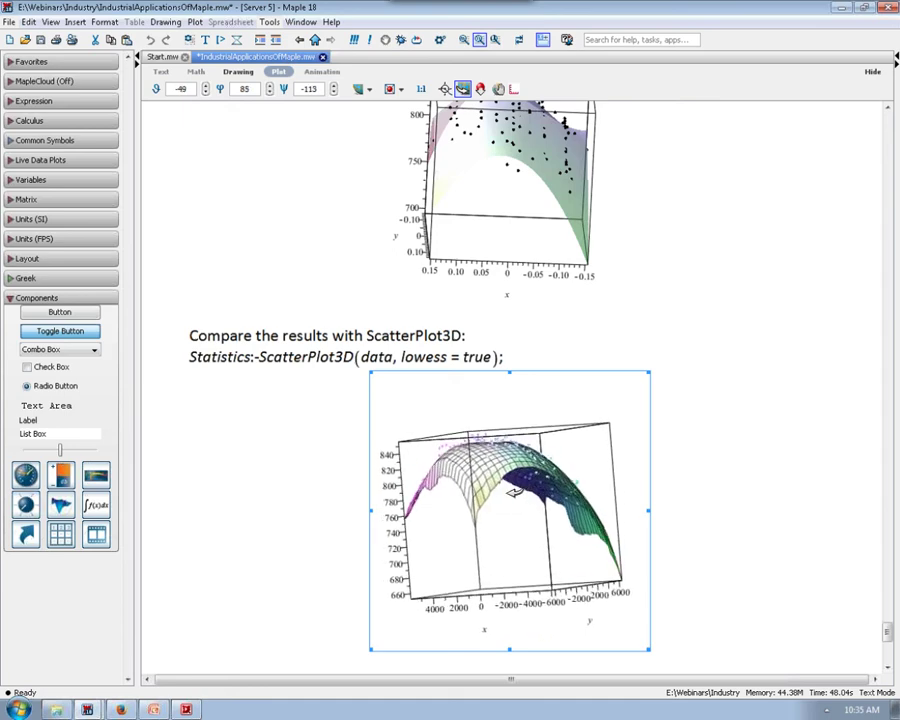
Expand the More Statistics section and execute restart and with(Statistics), accepting the autoexecute warning
{"action": "left_click", "coordinate": [673, 486]}
{"action": "scroll", "coordinate": [674, 483], "scroll_direction": "down", "scroll_amount": 5}
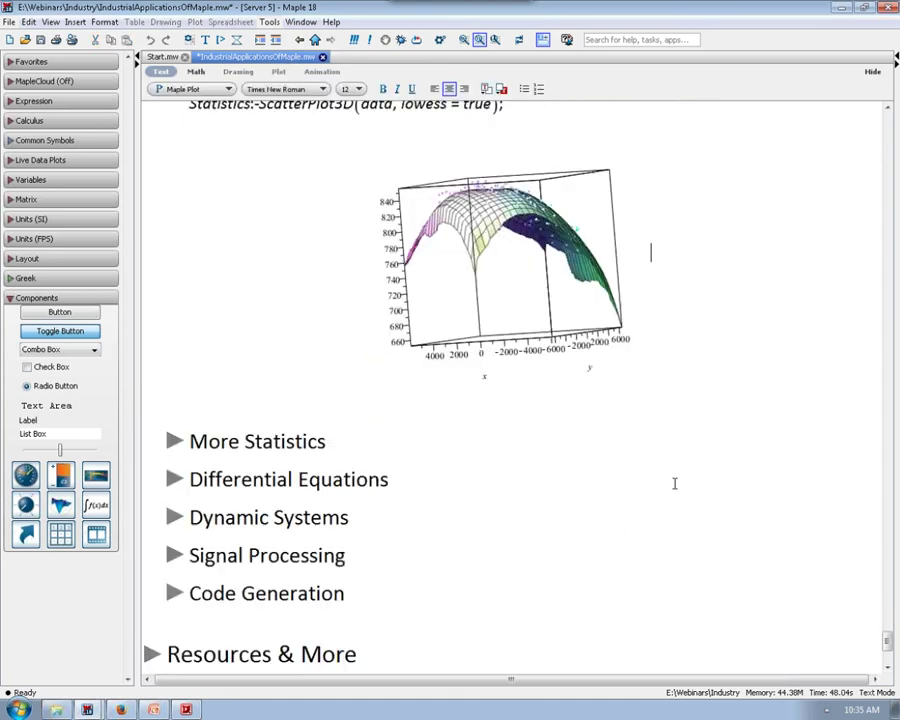
{"action": "left_click", "coordinate": [173, 441]}
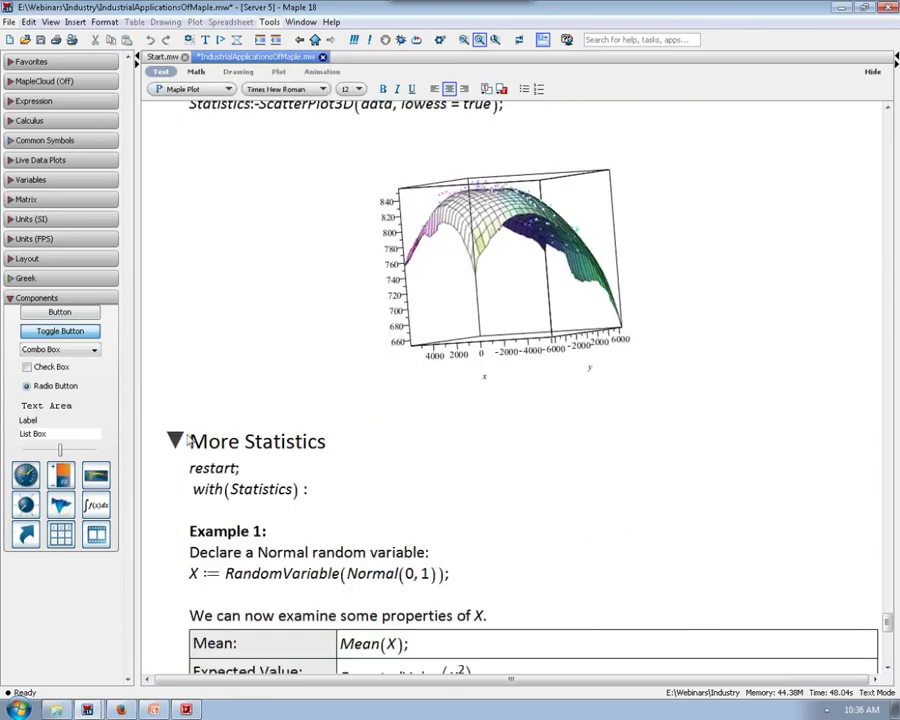
{"action": "scroll", "coordinate": [211, 282], "scroll_direction": "down", "scroll_amount": 3}
{"action": "left_click", "coordinate": [211, 282]}
{"action": "key", "text": "Return"}
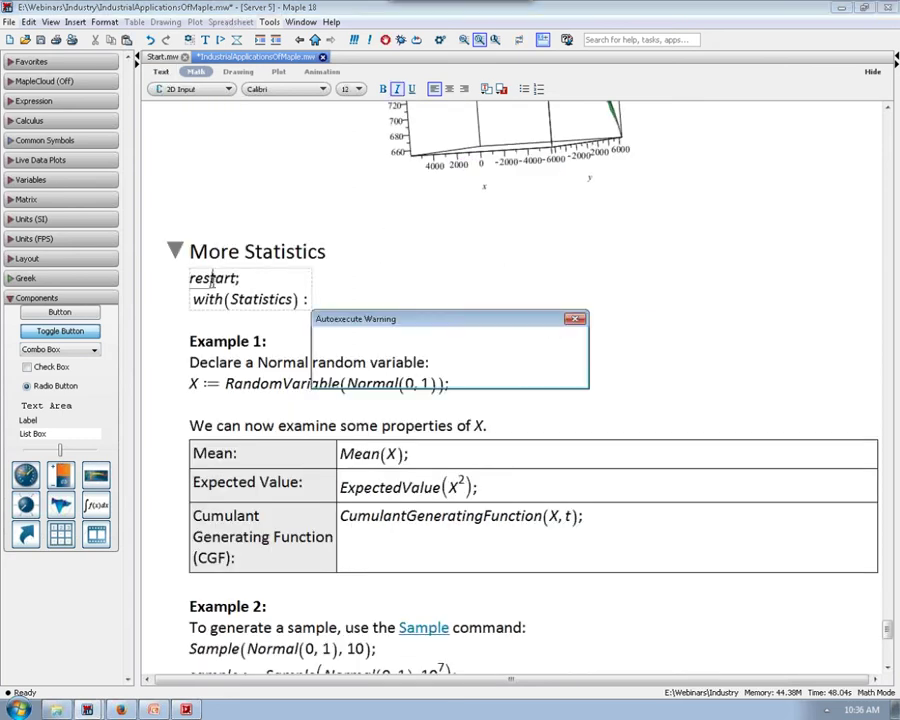
{"action": "left_click", "coordinate": [433, 371]}
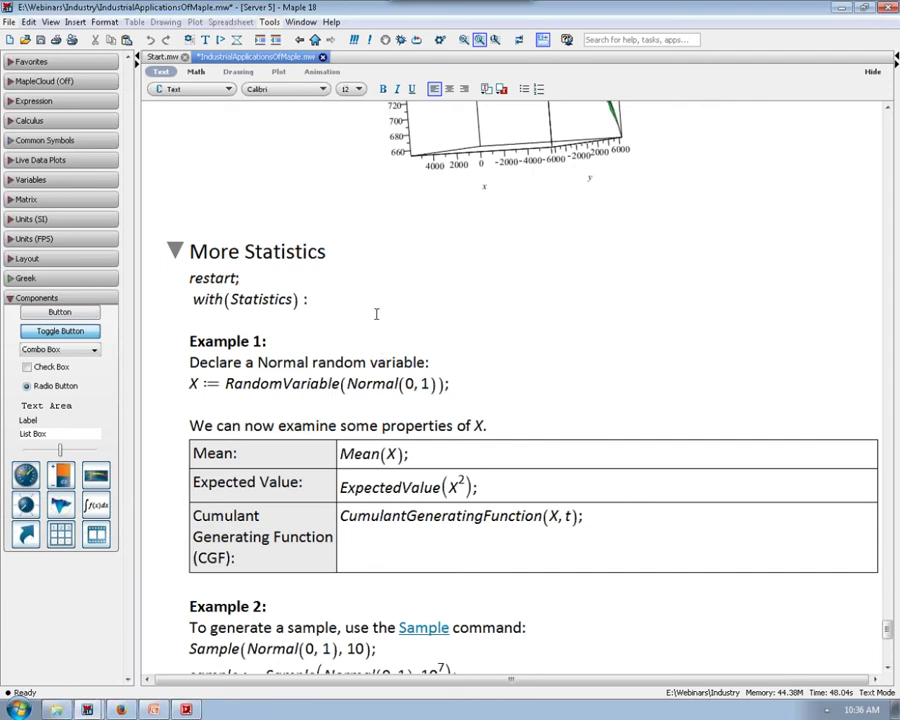
Declare X as a Normal(0, 1) random variable in Example 1 and highlight its output
{"action": "scroll", "coordinate": [376, 314], "scroll_direction": "down", "scroll_amount": 1}
{"action": "left_click", "coordinate": [332, 318]}
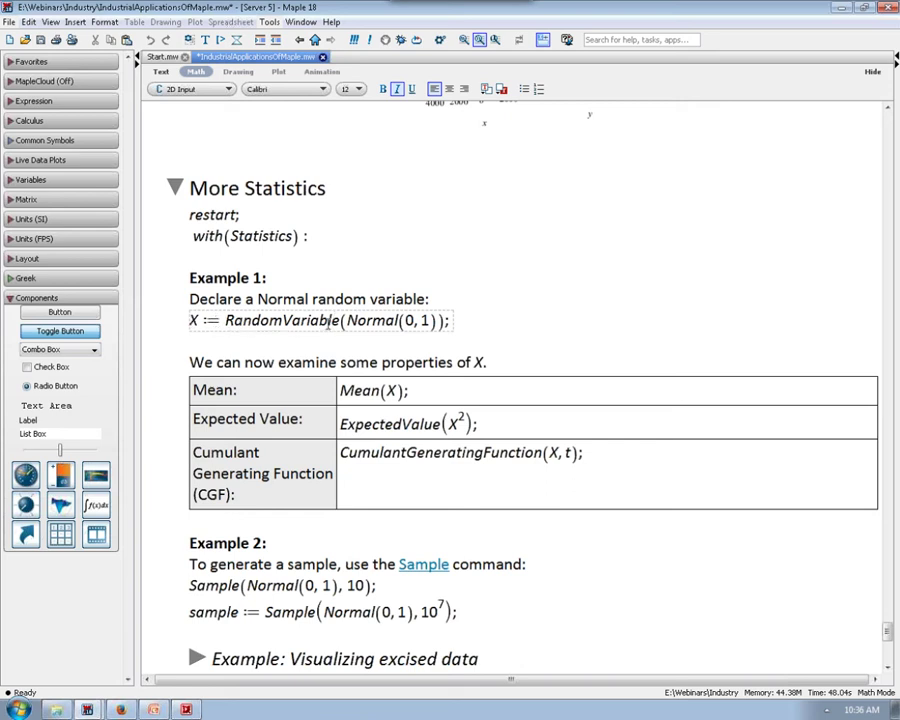
{"action": "left_click_drag", "start_coordinate": [344, 320], "coordinate": [424, 320]}
{"action": "left_click", "coordinate": [408, 321]}
{"action": "key", "text": "Return"}
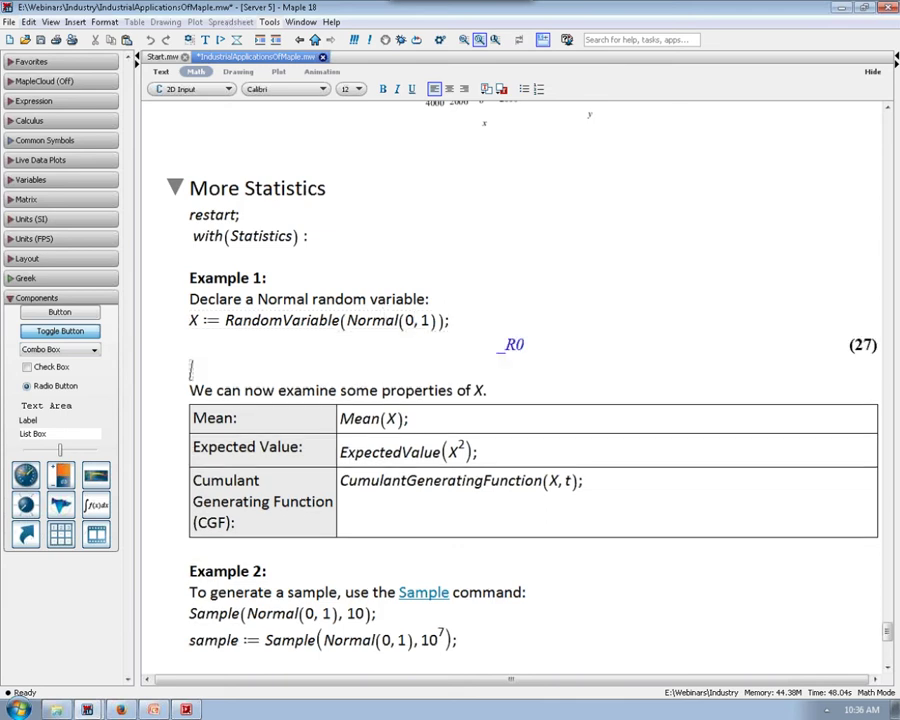
{"action": "scroll", "coordinate": [496, 336], "scroll_direction": "down", "scroll_amount": 3}
{"action": "left_click_drag", "start_coordinate": [500, 286], "coordinate": [532, 285]}
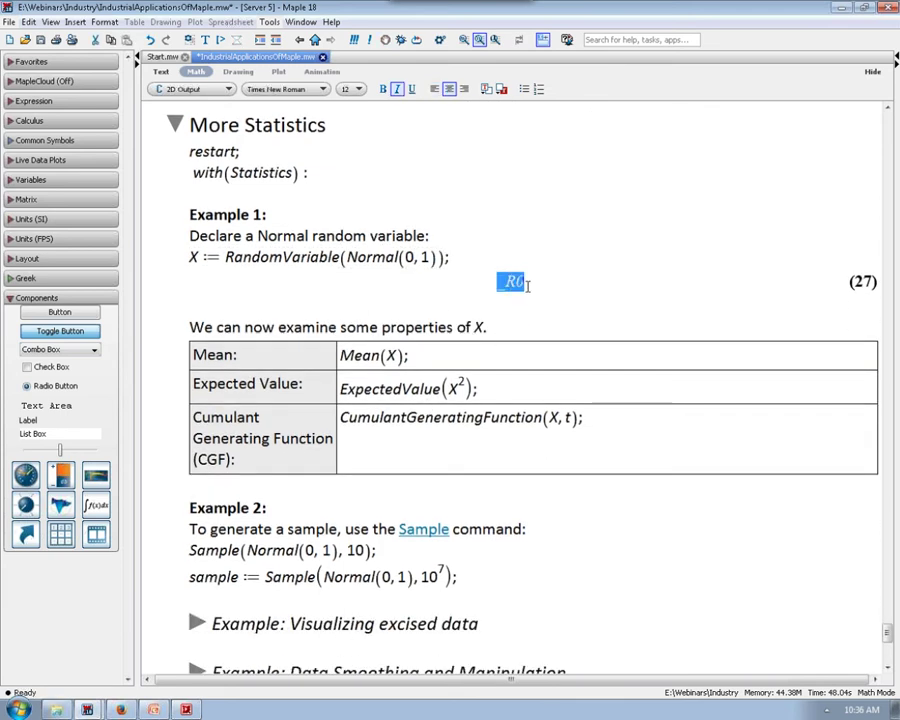
{"action": "left_click", "coordinate": [527, 286]}
{"action": "left_click_drag", "start_coordinate": [491, 288], "coordinate": [525, 284]}
Evaluate the properties of X in the table: Mean(X), ExpectedValue(X^2) and CumulantGeneratingFunction(X, t)
{"action": "left_click", "coordinate": [390, 357]}
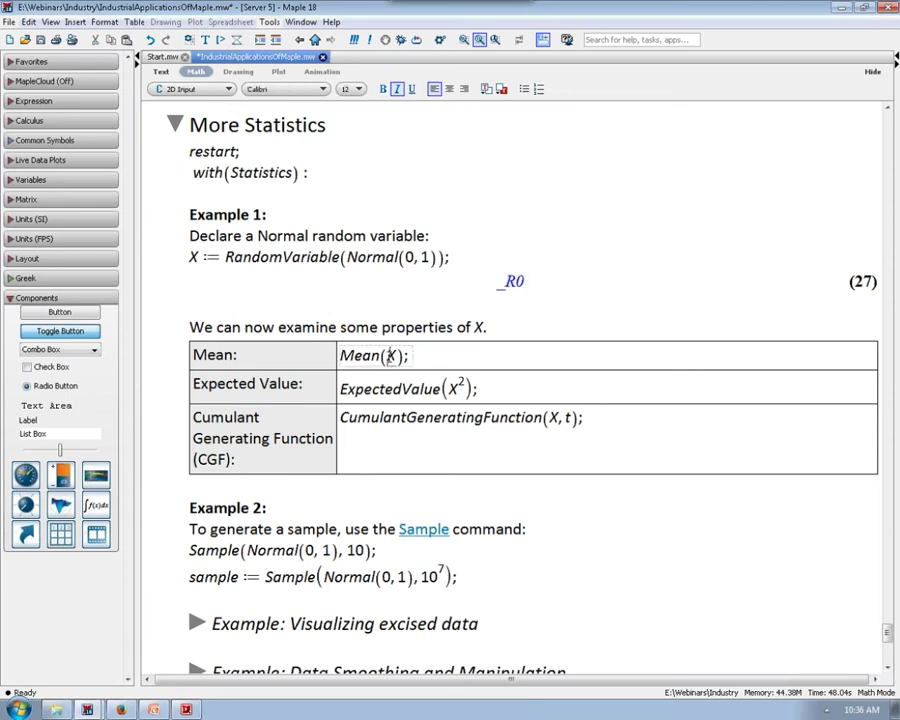
{"action": "key", "text": "Return"}
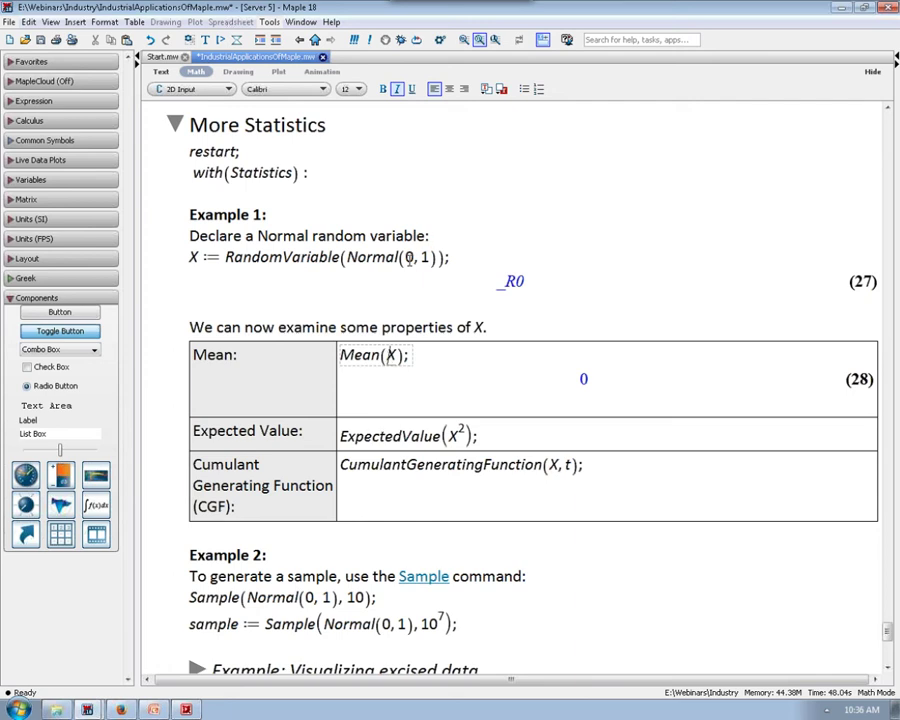
{"action": "double_click", "coordinate": [409, 257]}
{"action": "left_click", "coordinate": [396, 436]}
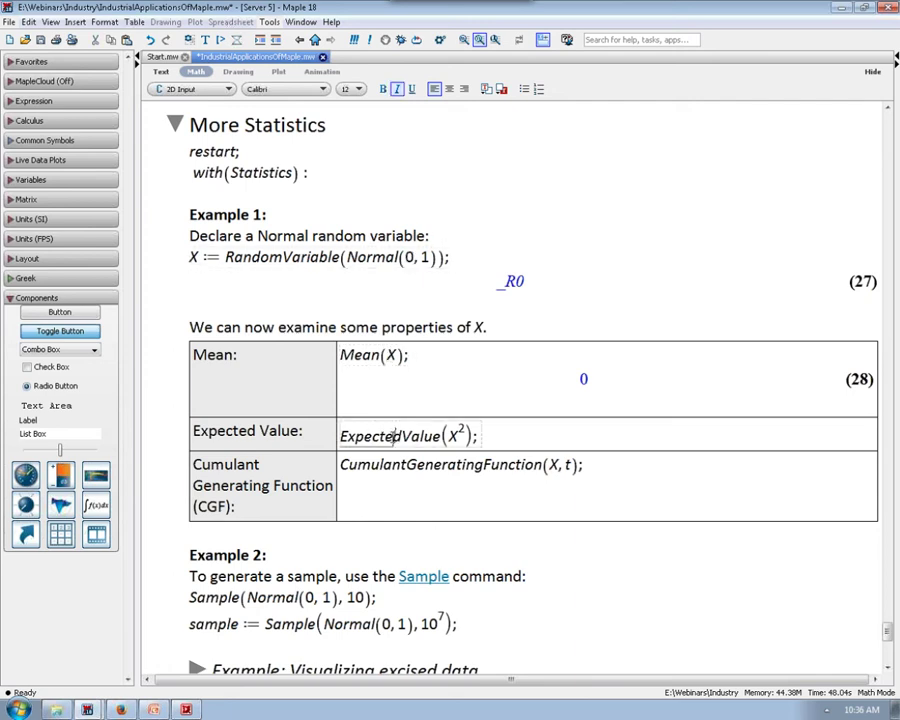
{"action": "key", "text": "Return"}
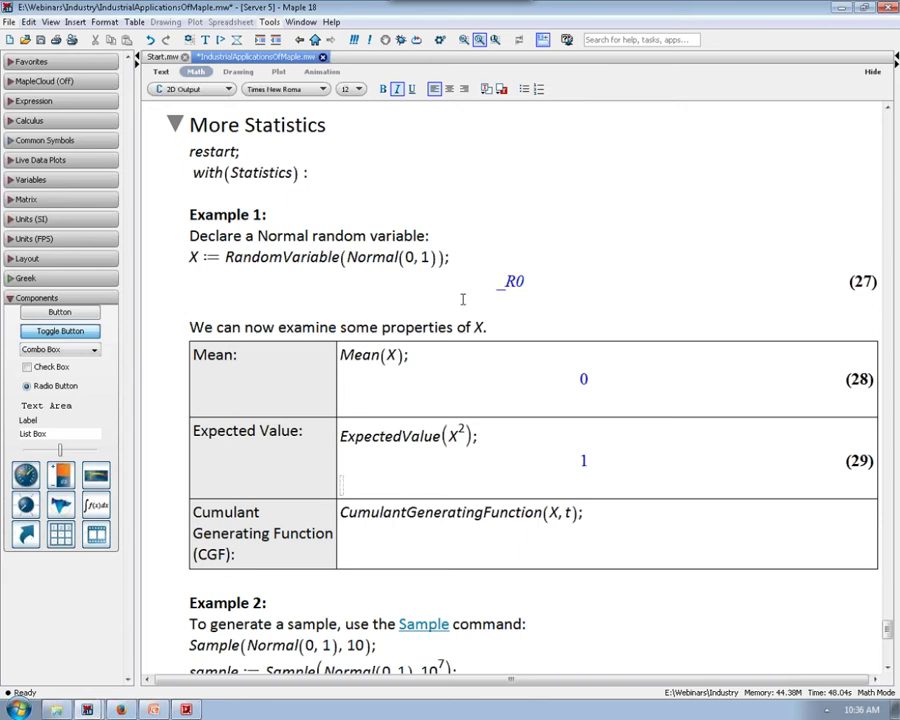
{"action": "scroll", "coordinate": [480, 401], "scroll_direction": "down", "scroll_amount": 2}
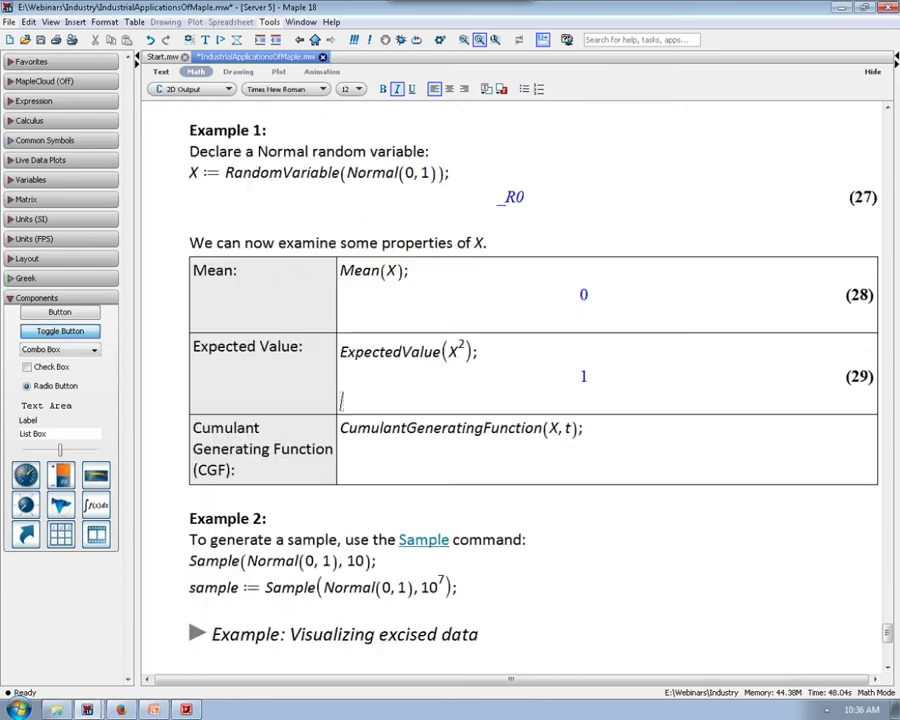
{"action": "left_click", "coordinate": [463, 428]}
{"action": "key", "text": "Return"}
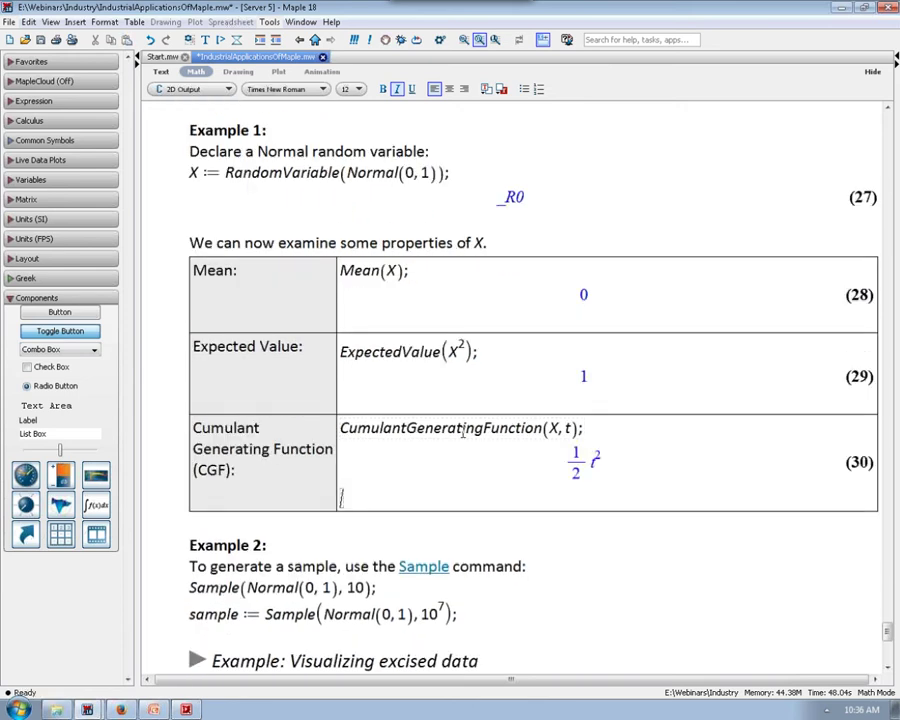
Generate the Example 2 samples from Normal(0, 1), one with 10 values and one with 10^7 values
{"action": "scroll", "coordinate": [446, 405], "scroll_direction": "down", "scroll_amount": 5}
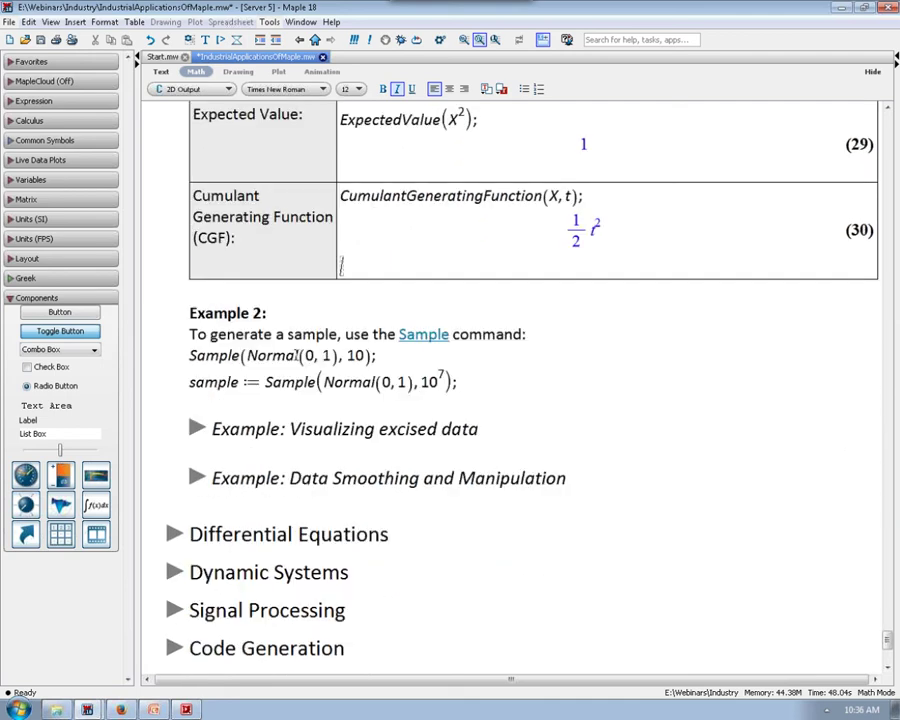
{"action": "left_click", "coordinate": [285, 357]}
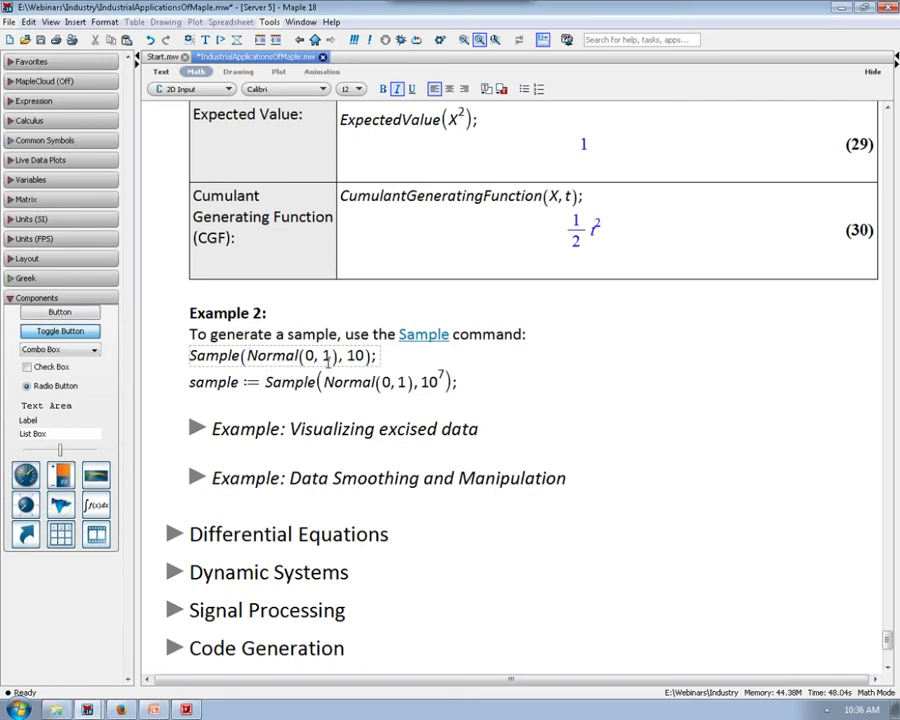
{"action": "key", "text": "Return"}
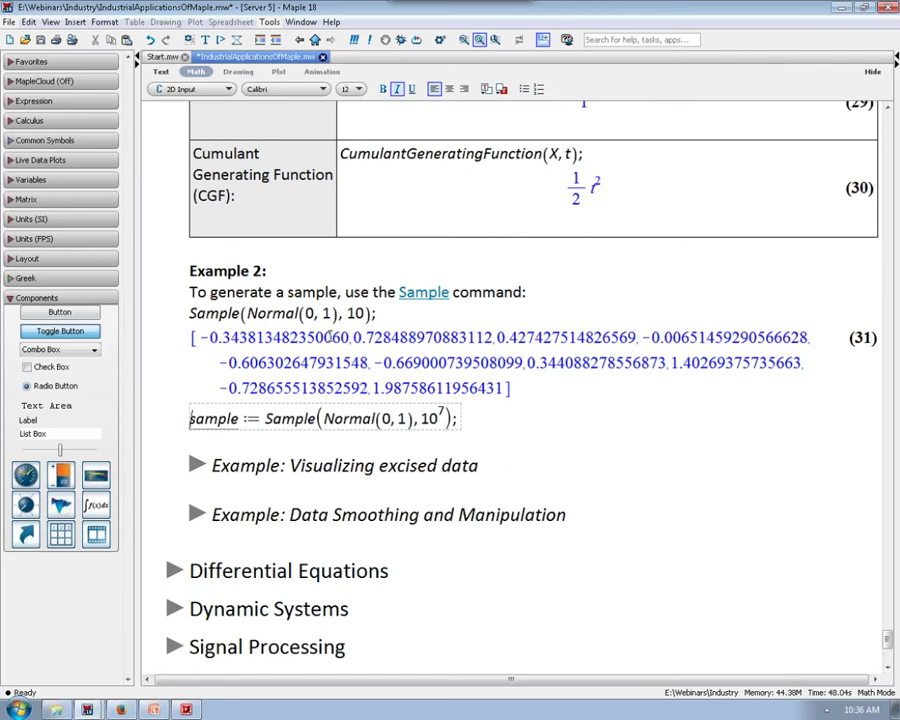
{"action": "scroll", "coordinate": [440, 361], "scroll_direction": "down", "scroll_amount": 2}
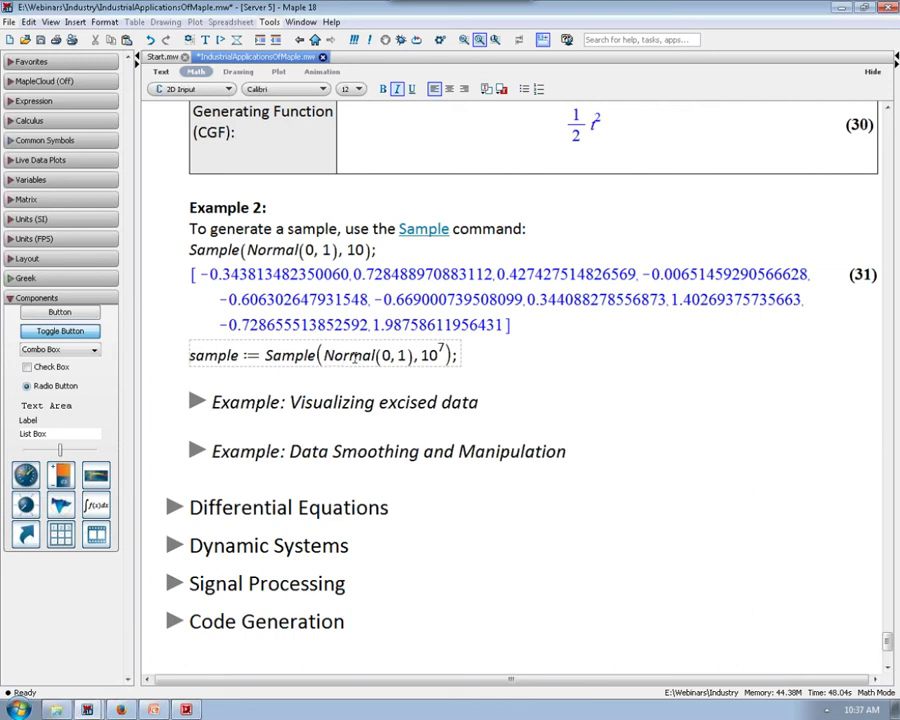
{"action": "key", "text": "Return"}
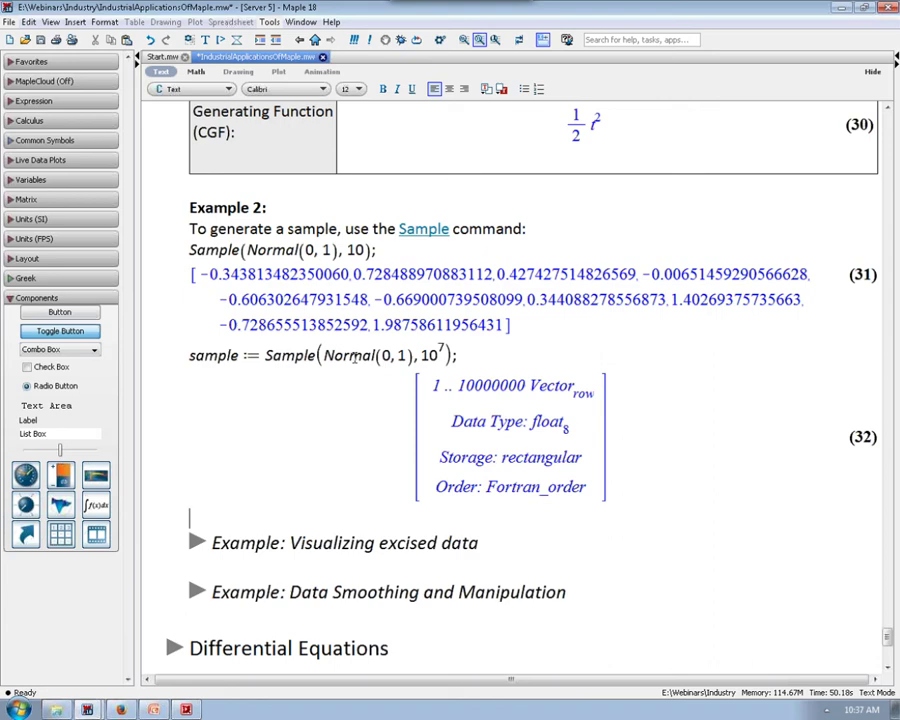
Expand the "Visualizing excised data" example and execute the definitions of the random sample vectors Y and Z
{"action": "scroll", "coordinate": [355, 376], "scroll_direction": "down", "scroll_amount": 1}
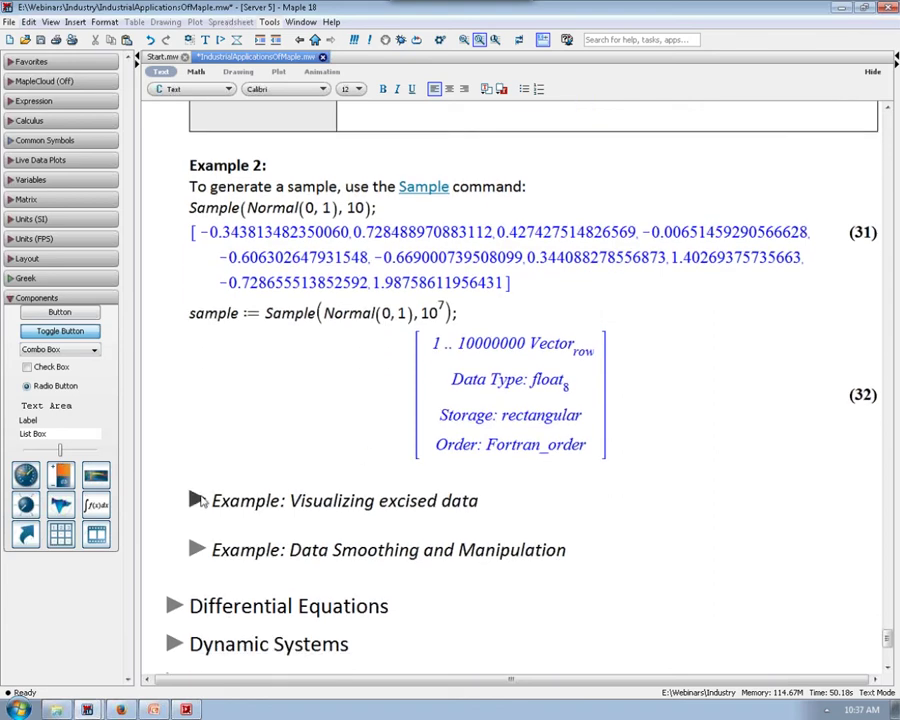
{"action": "left_click", "coordinate": [197, 498]}
{"action": "scroll", "coordinate": [285, 469], "scroll_direction": "down", "scroll_amount": 10}
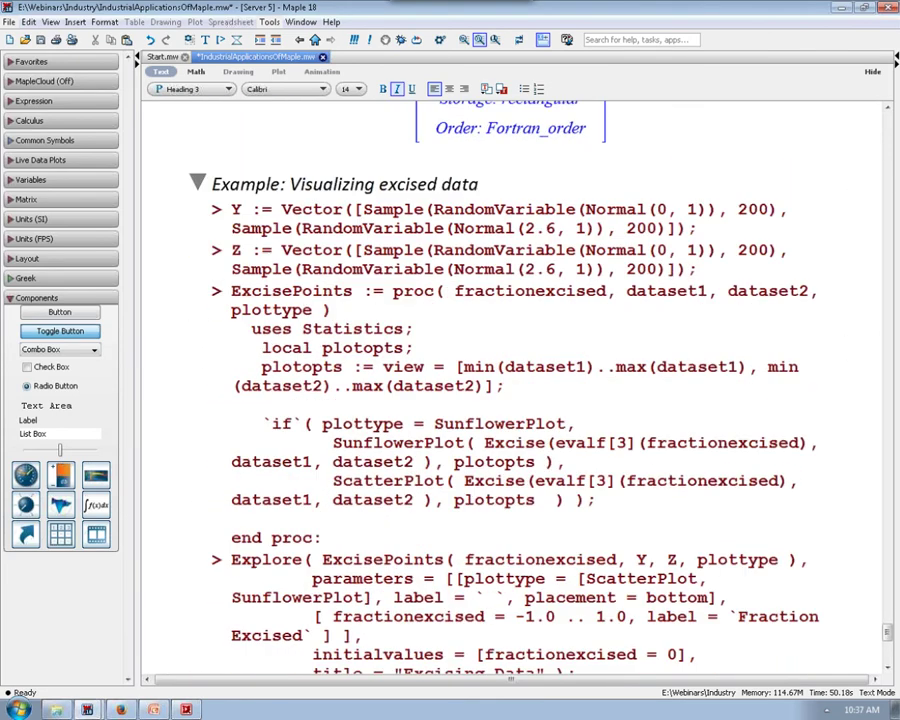
{"action": "scroll", "coordinate": [340, 210], "scroll_direction": "up", "scroll_amount": 2}
{"action": "left_click", "coordinate": [340, 190]}
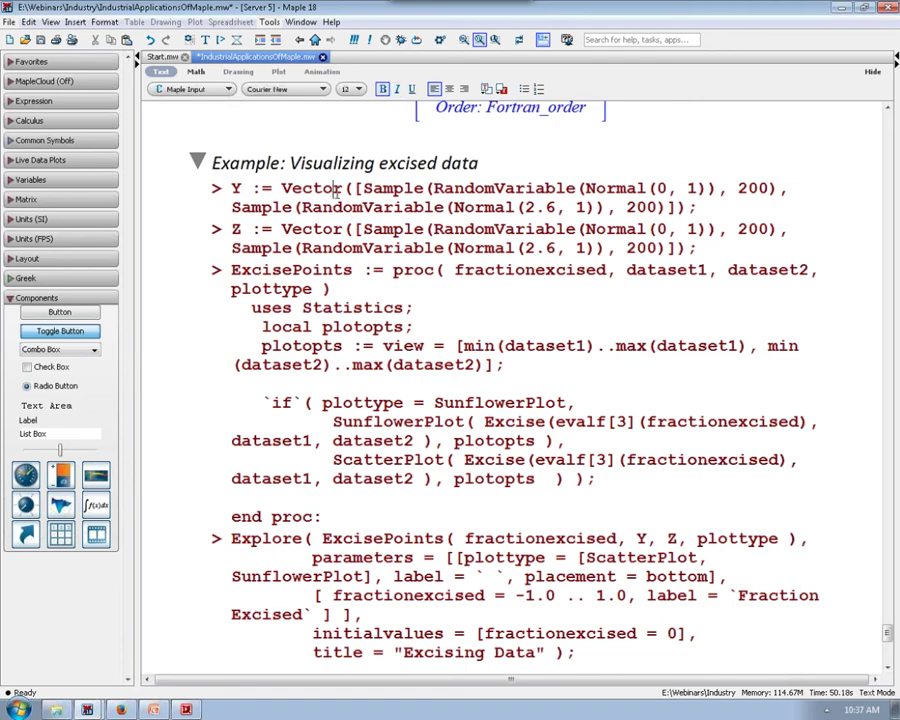
{"action": "key", "text": "Return"}
{"action": "key", "text": "Return"}
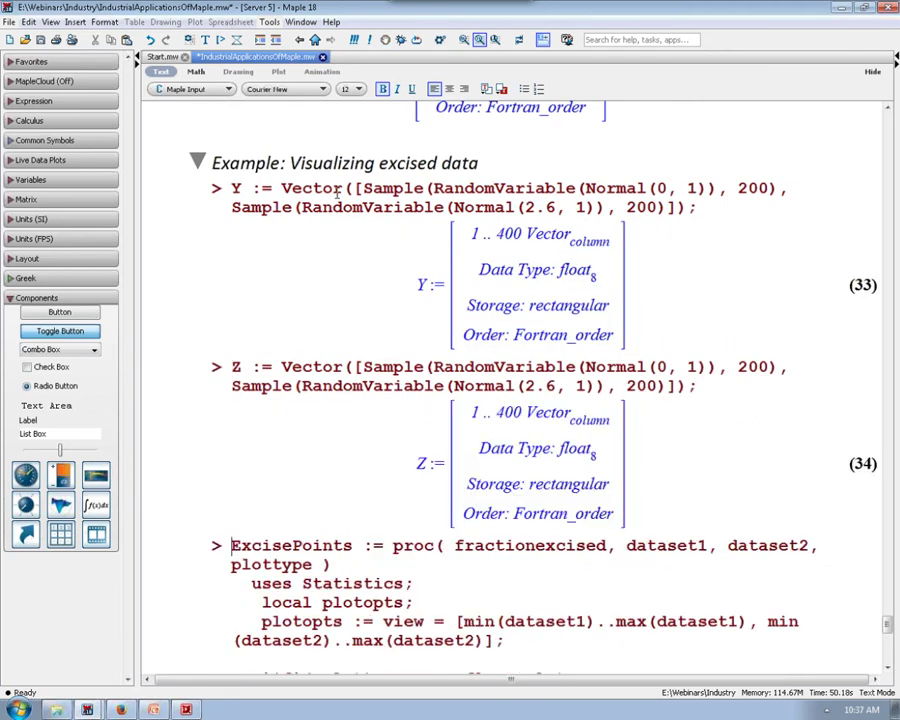
Execute the ExcisePoints procedure and the Explore command to build the interactive "Excising Data" plot with plot-type and Fraction Excised controls
{"action": "scroll", "coordinate": [340, 190], "scroll_direction": "down", "scroll_amount": 3}
{"action": "scroll", "coordinate": [381, 161], "scroll_direction": "up", "scroll_amount": 6}
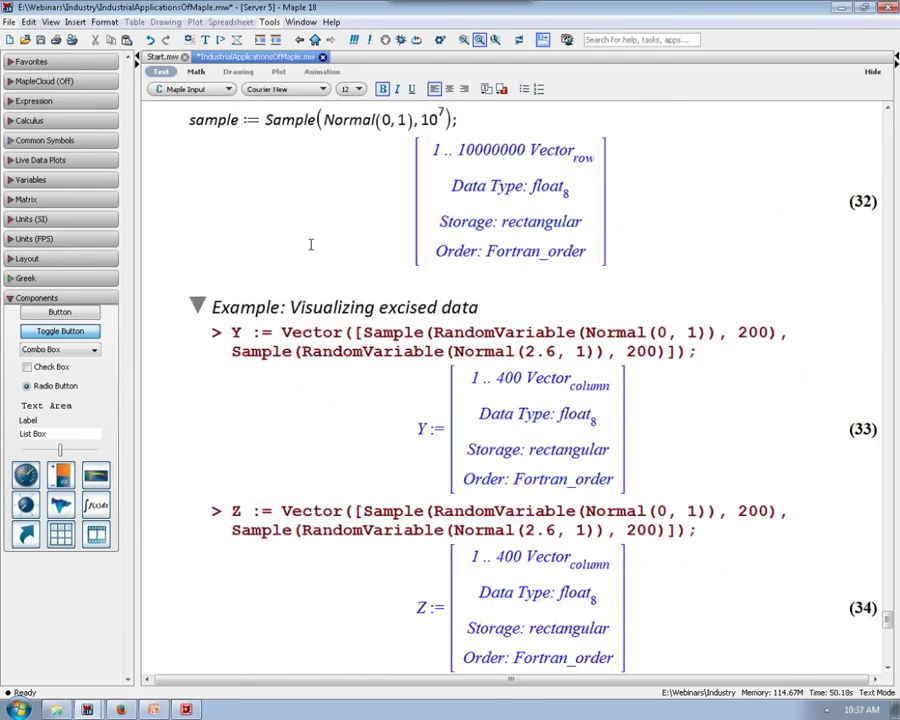
{"action": "scroll", "coordinate": [310, 244], "scroll_direction": "down", "scroll_amount": 1}
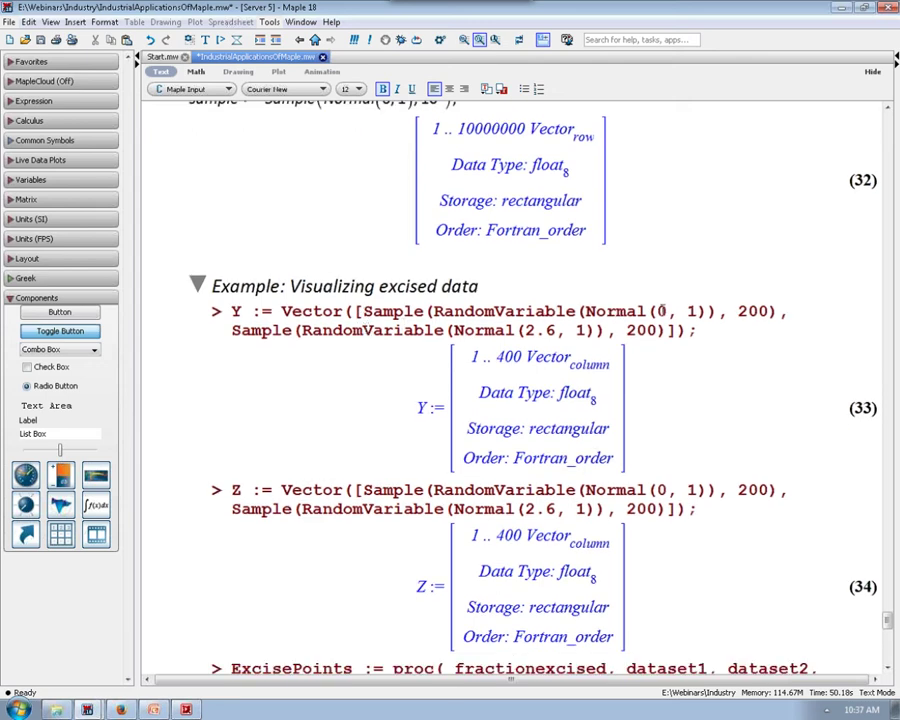
{"action": "scroll", "coordinate": [522, 315], "scroll_direction": "down", "scroll_amount": 10}
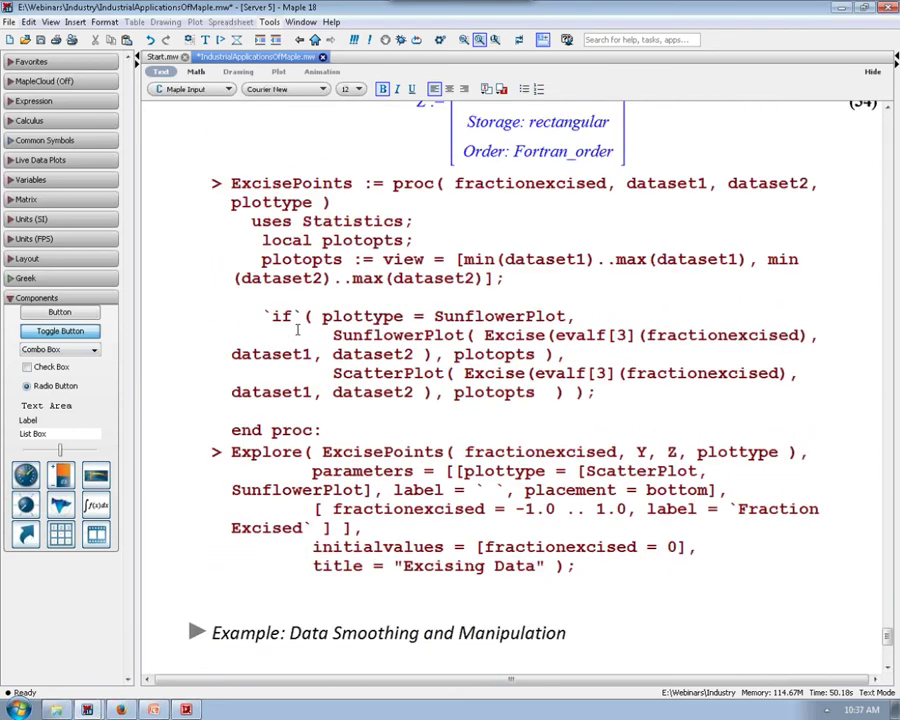
{"action": "key", "text": "Return"}
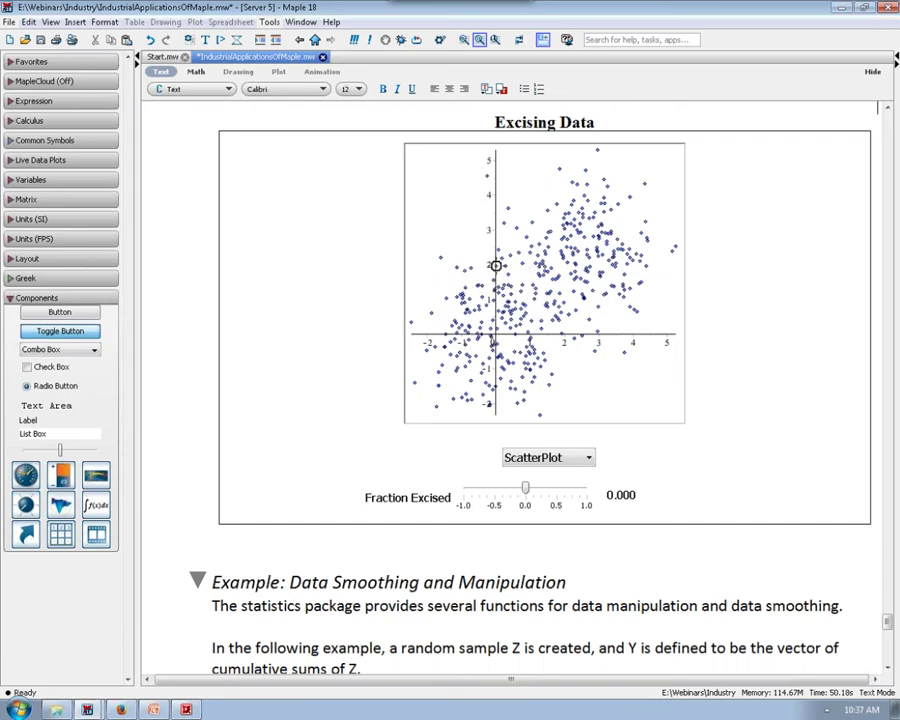
Try the SunflowerPlot view of the excised data, return to ScatterPlot and set Fraction Excised to about 0.545
{"action": "left_click", "coordinate": [556, 460]}
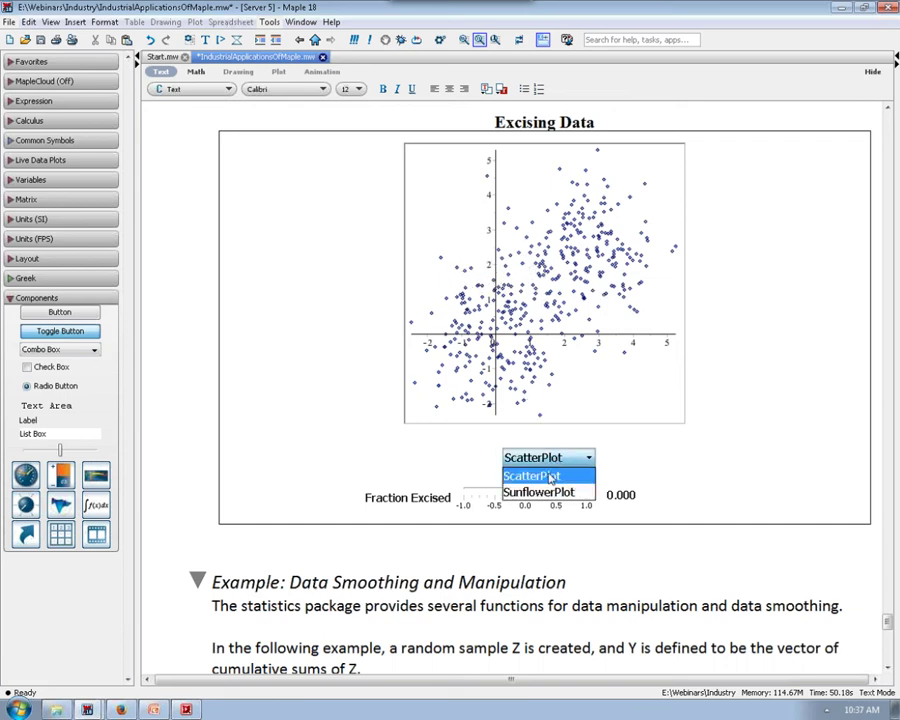
{"action": "left_click", "coordinate": [536, 493]}
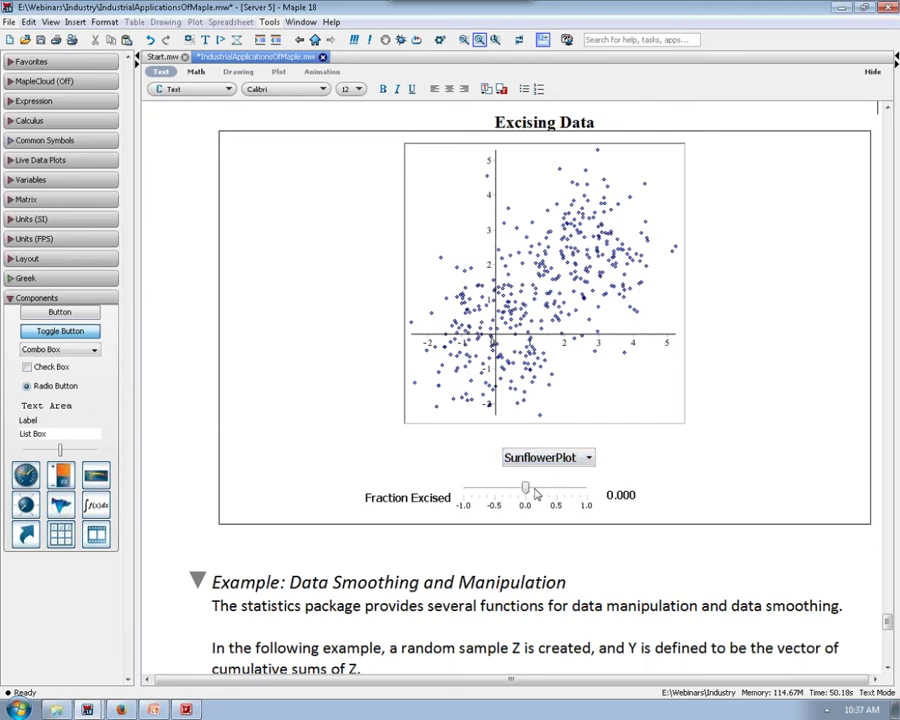
{"action": "left_click", "coordinate": [548, 457]}
{"action": "left_click", "coordinate": [541, 478]}
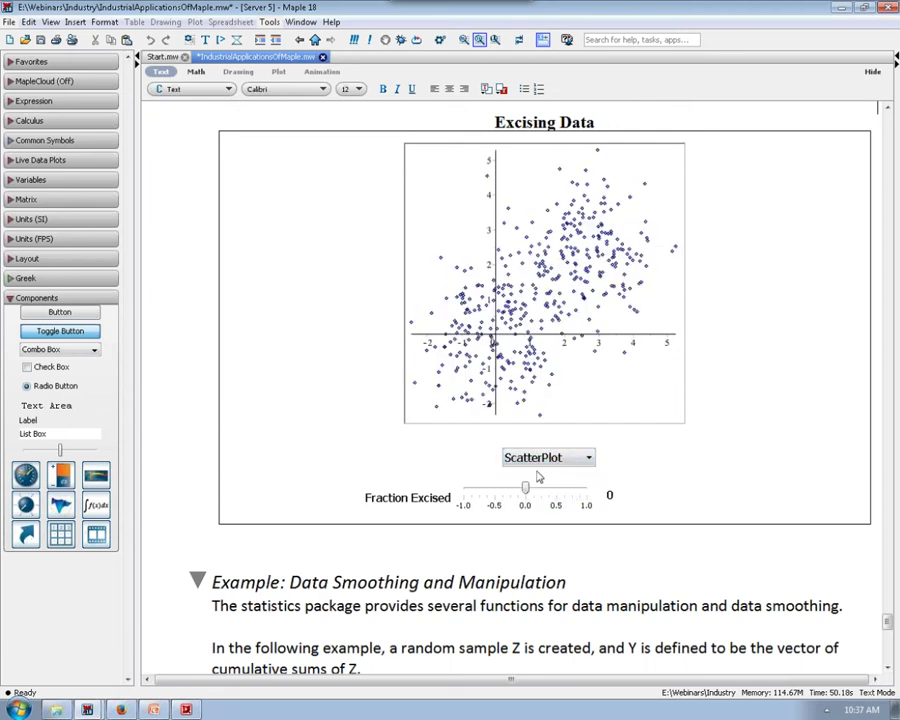
{"action": "left_click_drag", "start_coordinate": [526, 492], "coordinate": [558, 490]}
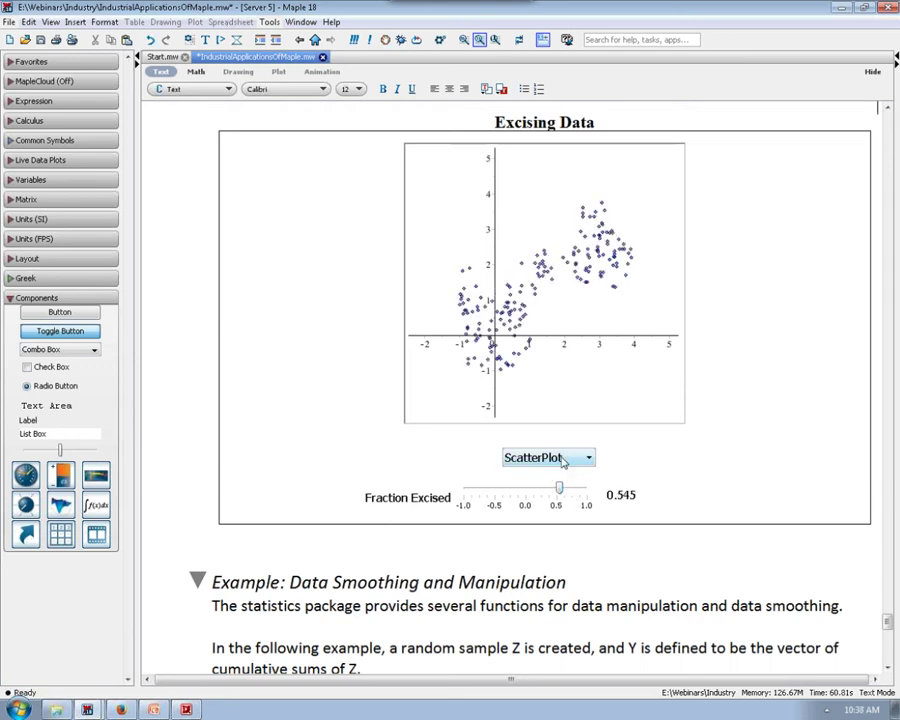
Switch the Excising Data plot to SunflowerPlot and reduce Fraction Excised to about 0.0909
{"action": "left_click", "coordinate": [562, 460]}
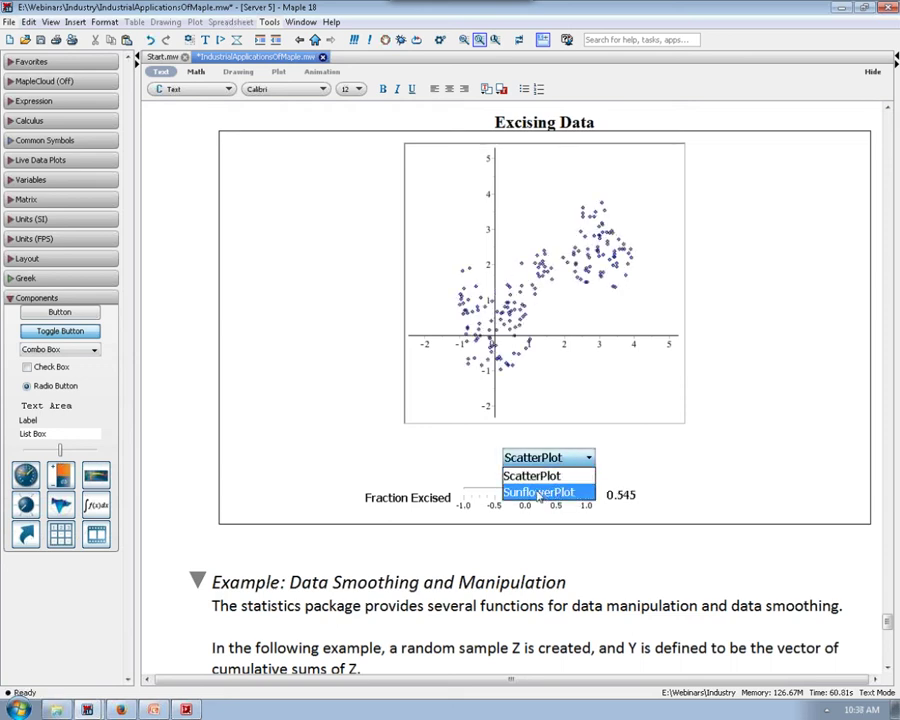
{"action": "left_click", "coordinate": [545, 494]}
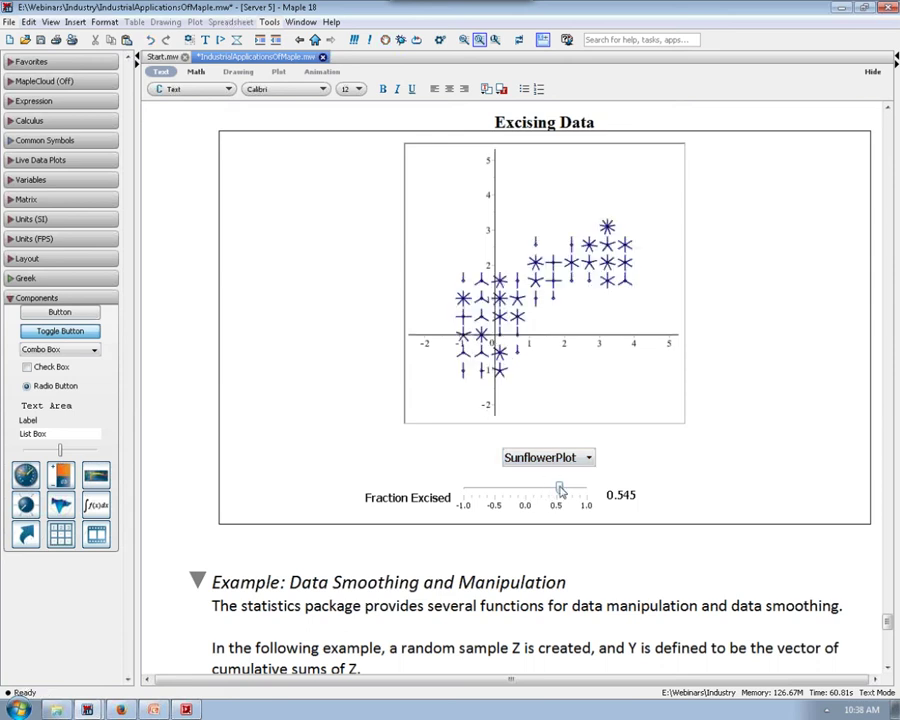
{"action": "left_click_drag", "start_coordinate": [561, 491], "coordinate": [540, 476]}
{"action": "left_click", "coordinate": [452, 373]}
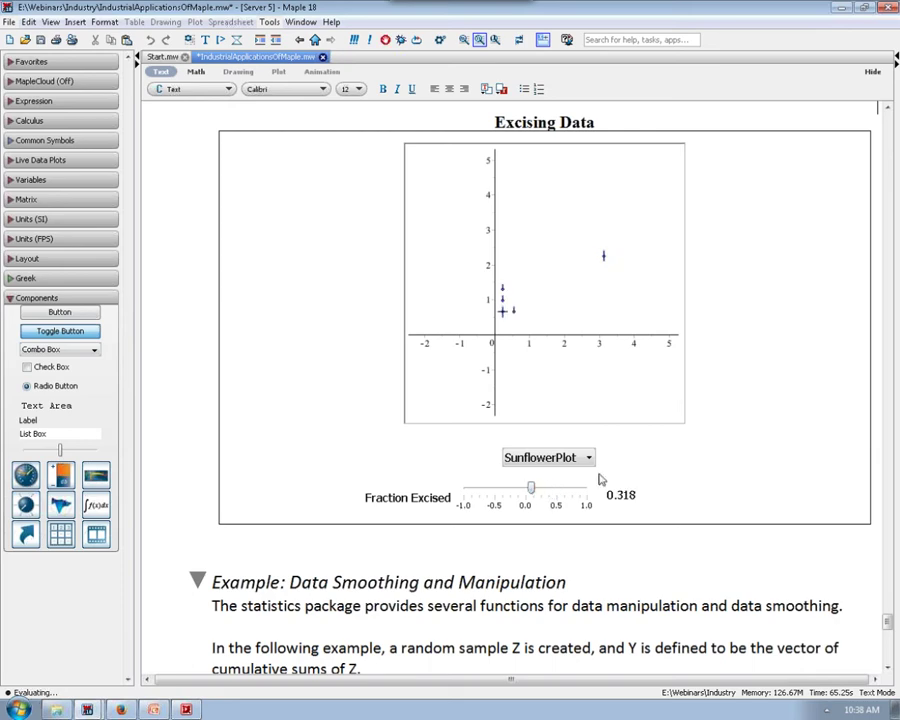
Regenerate the random data set in the "Data Smoothing and Manipulation" example by executing its Sample, CumulativeSum and LineChart commands
{"action": "scroll", "coordinate": [642, 448], "scroll_direction": "down", "scroll_amount": 3}
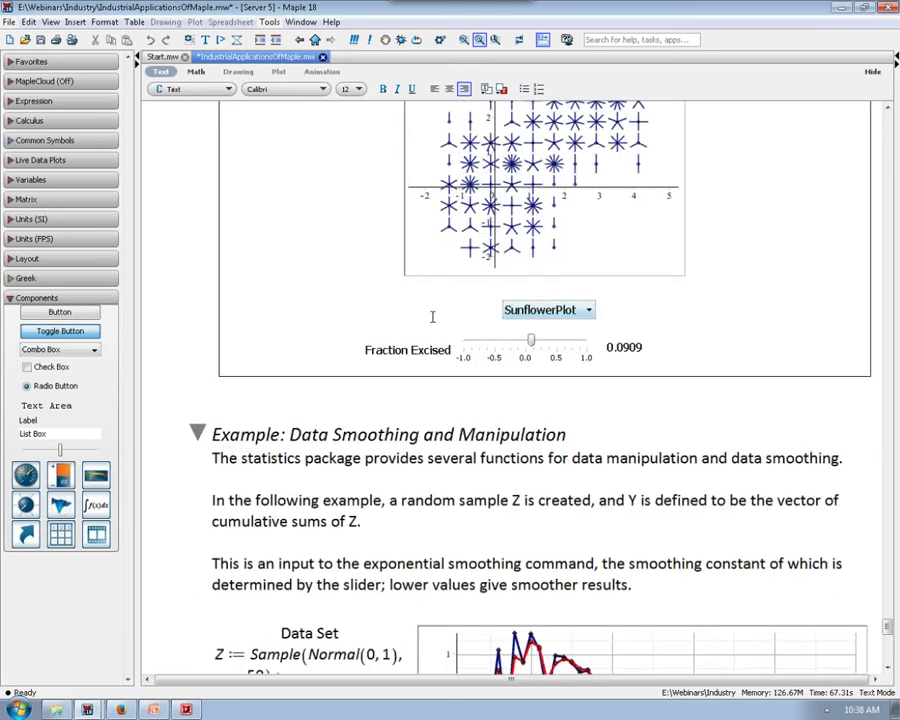
{"action": "scroll", "coordinate": [430, 360], "scroll_direction": "down", "scroll_amount": 5}
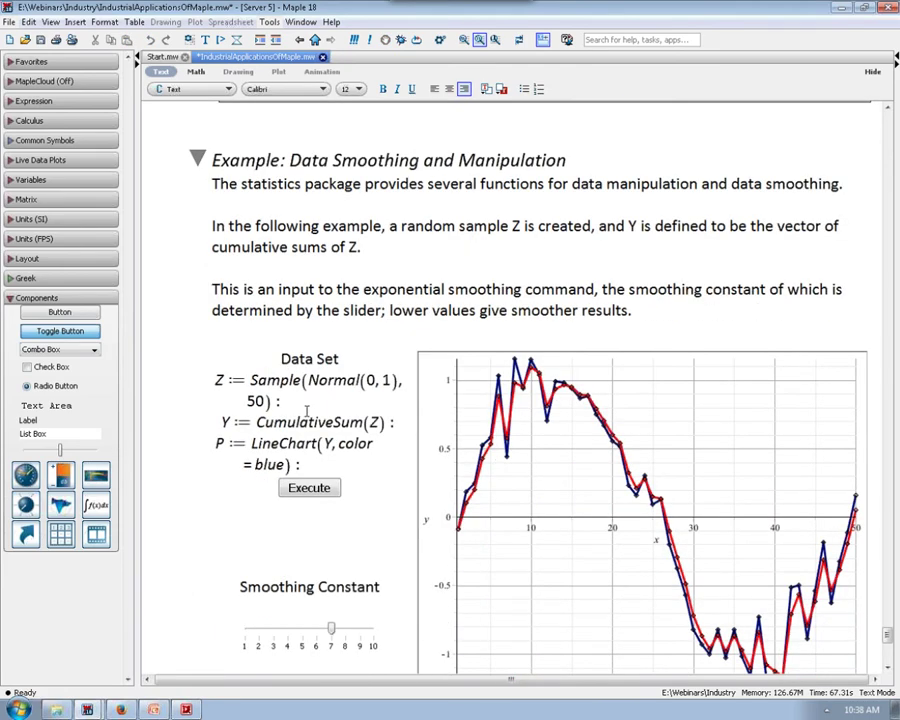
{"action": "left_click", "coordinate": [307, 411]}
{"action": "scroll", "coordinate": [330, 400], "scroll_direction": "down", "scroll_amount": 3}
{"action": "left_click", "coordinate": [278, 340]}
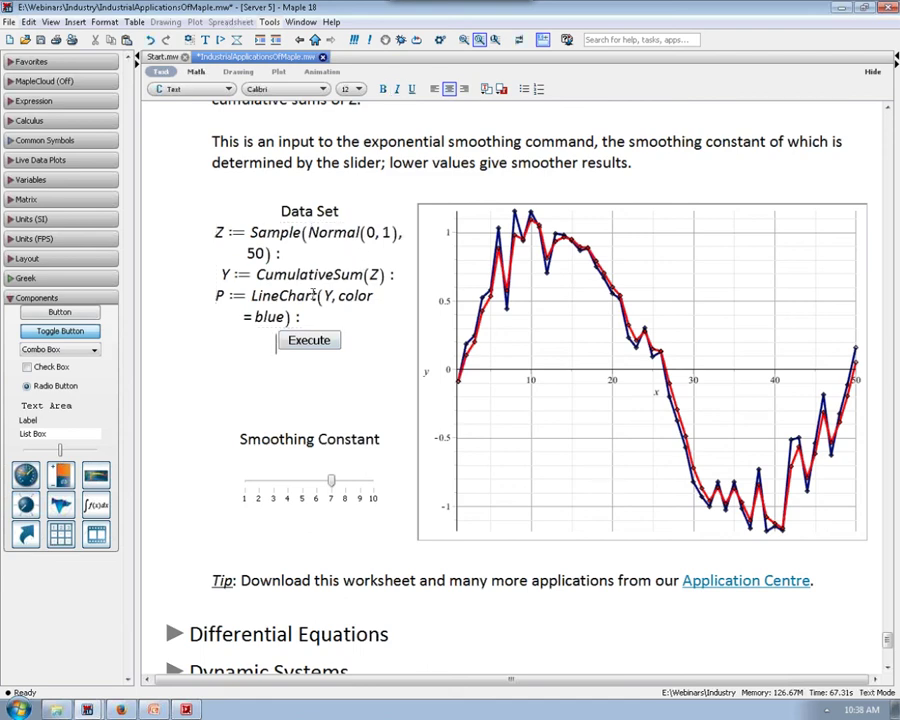
{"action": "left_click", "coordinate": [312, 342]}
{"action": "left_click", "coordinate": [318, 344]}
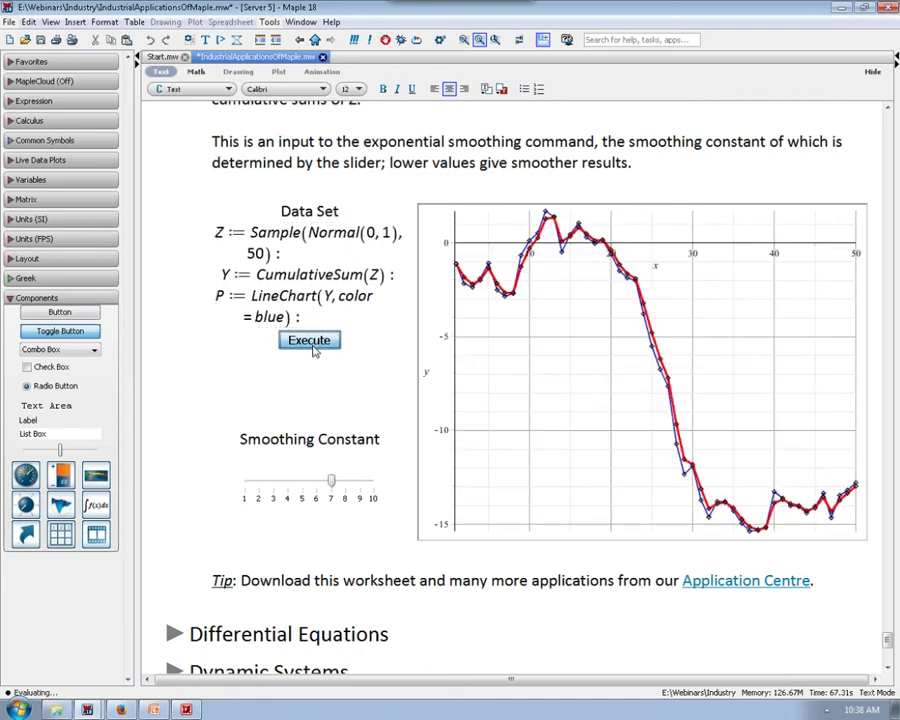
{"action": "left_click", "coordinate": [325, 345]}
Vary the Smoothing Constant of the data smoothing plot, raising it to 10 and then lowering it to 1
{"action": "left_click_drag", "start_coordinate": [333, 480], "coordinate": [272, 484]}
{"action": "left_click_drag", "start_coordinate": [318, 486], "coordinate": [378, 484]}
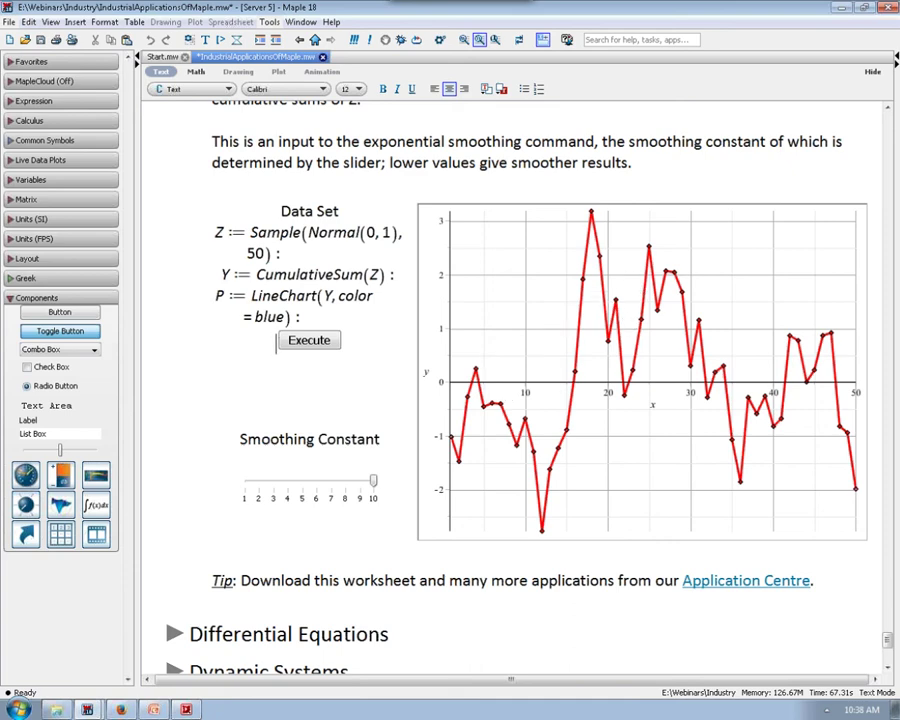
{"action": "left_click_drag", "start_coordinate": [374, 483], "coordinate": [244, 484]}
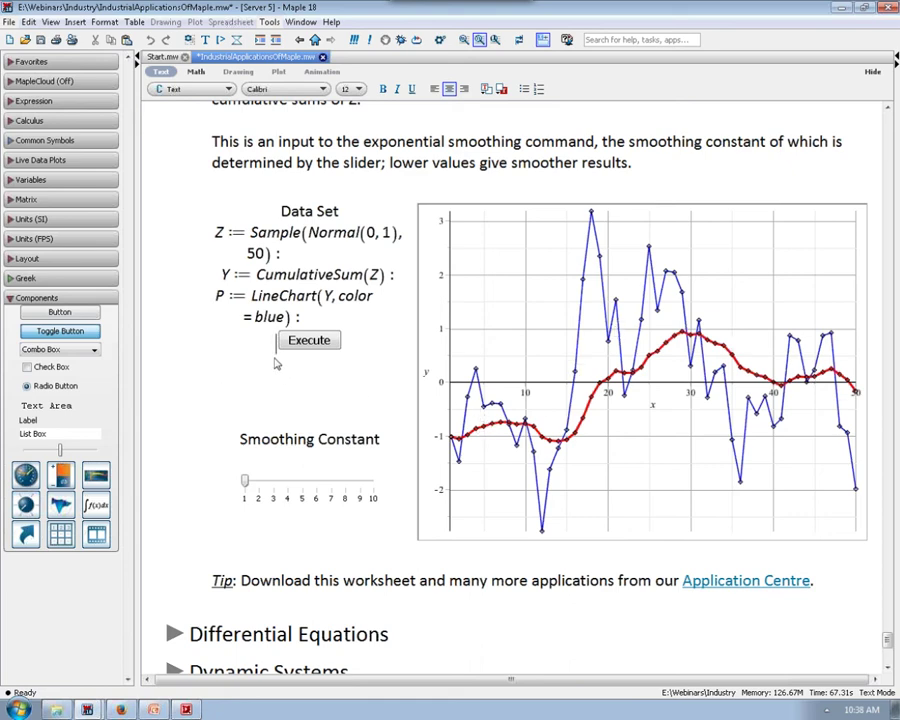
{"action": "scroll", "coordinate": [277, 364], "scroll_direction": "down", "scroll_amount": 1}
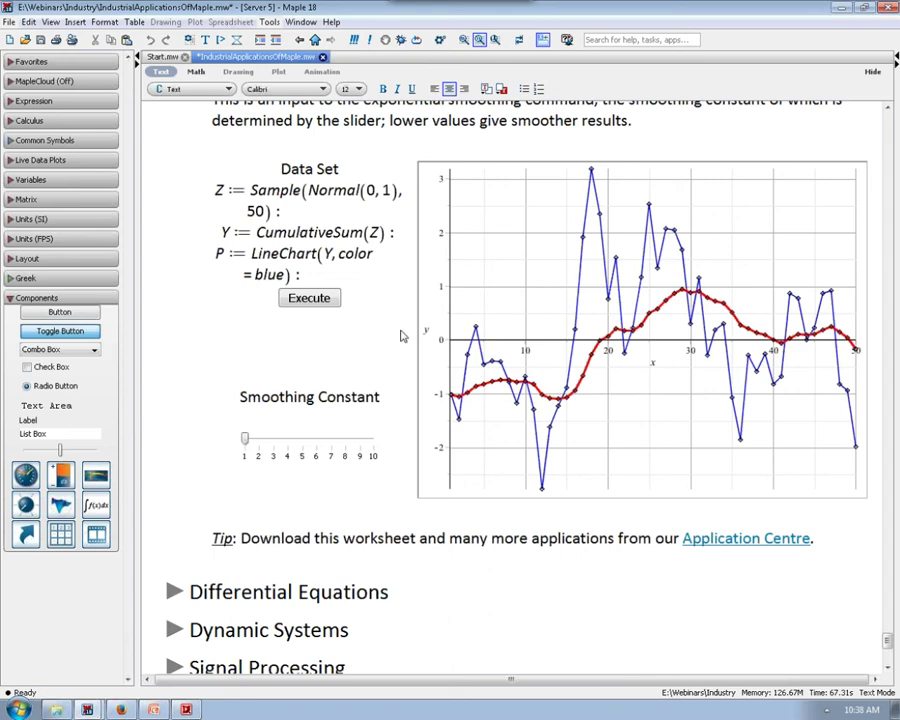
{"action": "scroll", "coordinate": [401, 336], "scroll_direction": "up", "scroll_amount": 6}
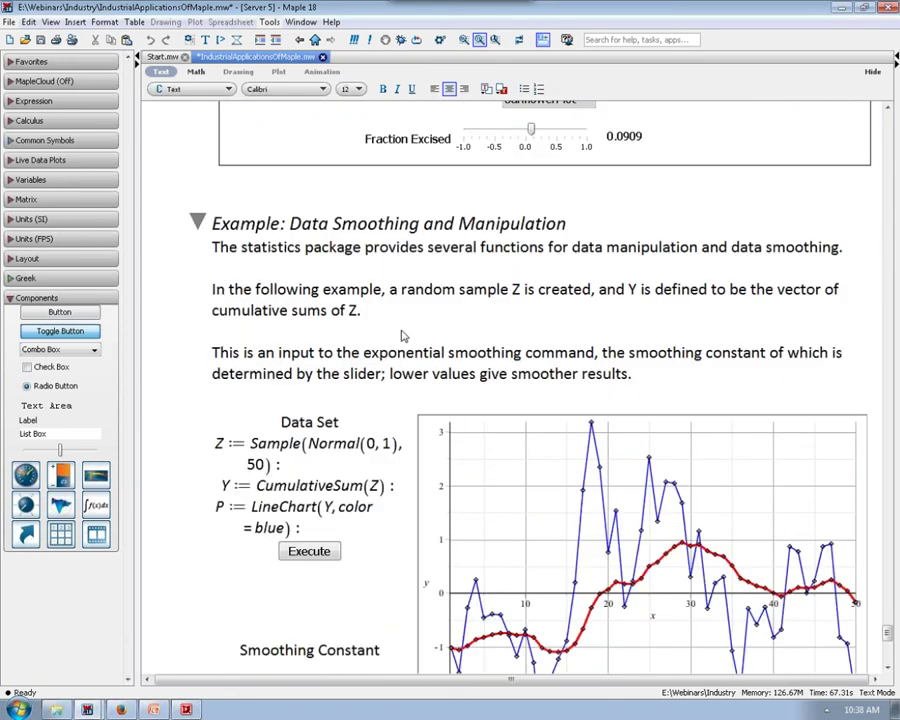
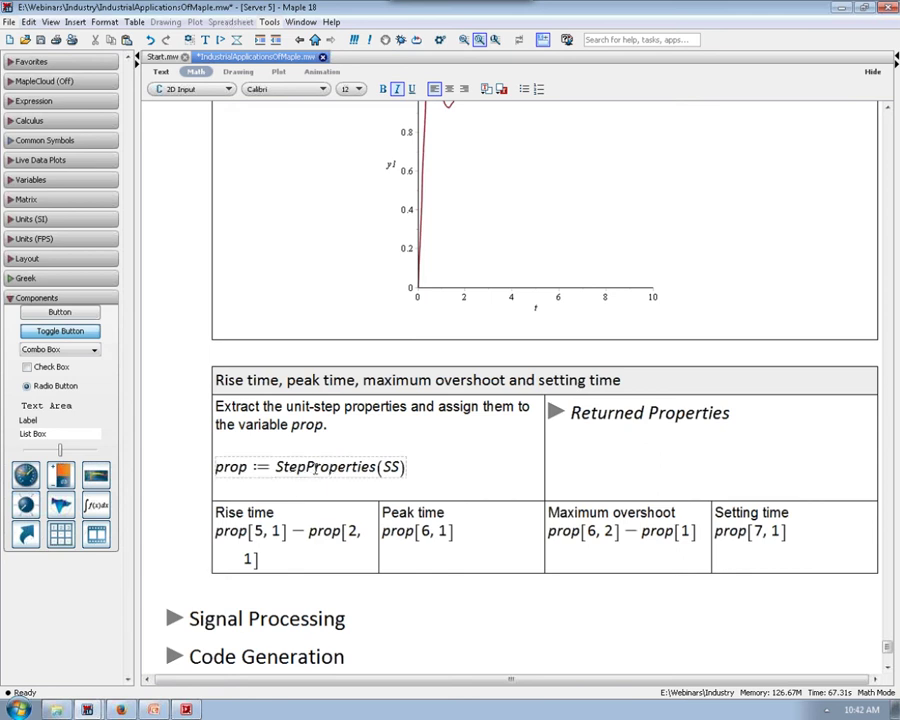
Evaluate prop := StepProperties(SS) and compute the rise time from prop[5, 1] − prop[2, 1]
{"action": "key", "text": "Return"}
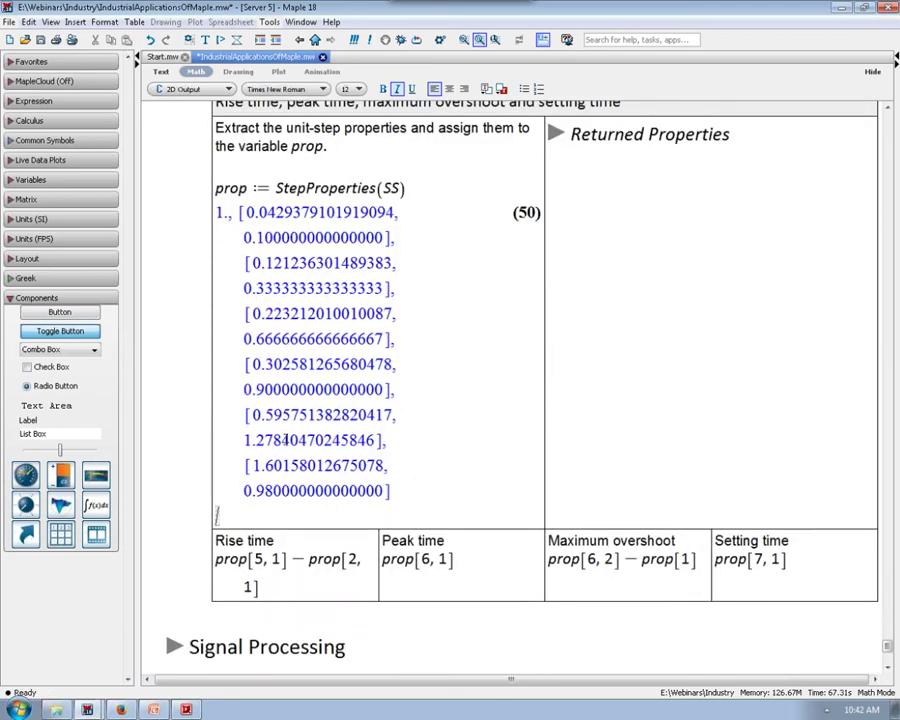
{"action": "left_click", "coordinate": [255, 560]}
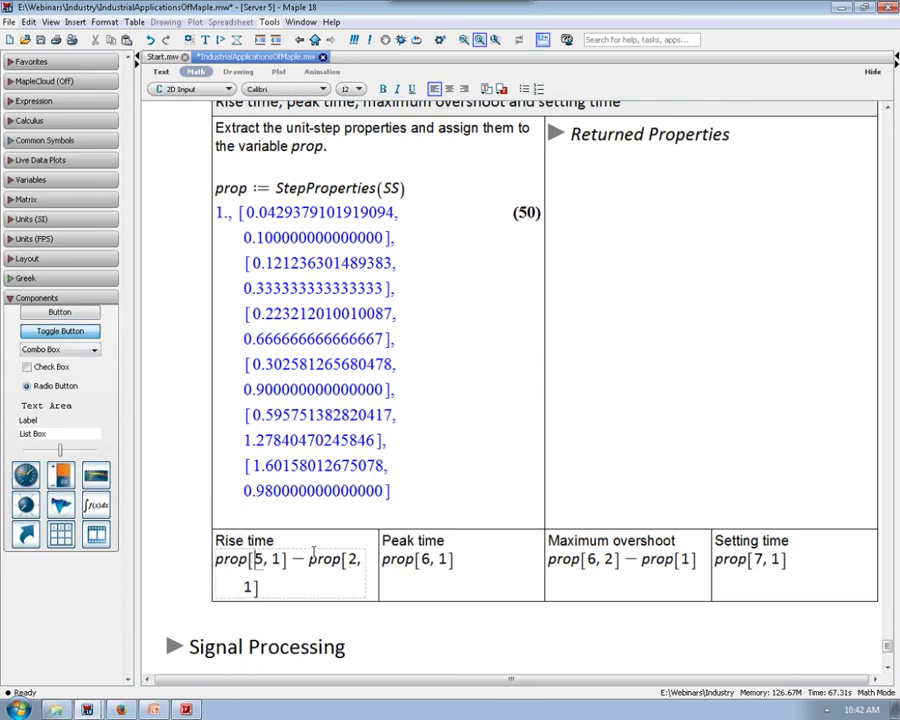
{"action": "key", "text": "Return"}
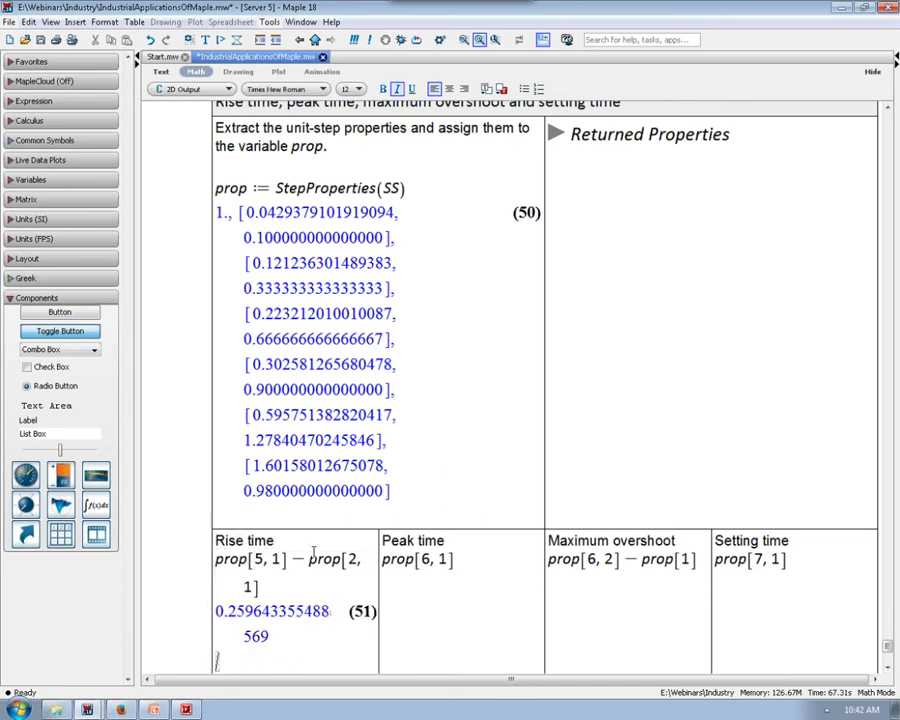
Evaluate the peak time, maximum overshoot and setting time expressions in the step properties table
{"action": "left_click", "coordinate": [421, 559]}
{"action": "key", "text": "Return"}
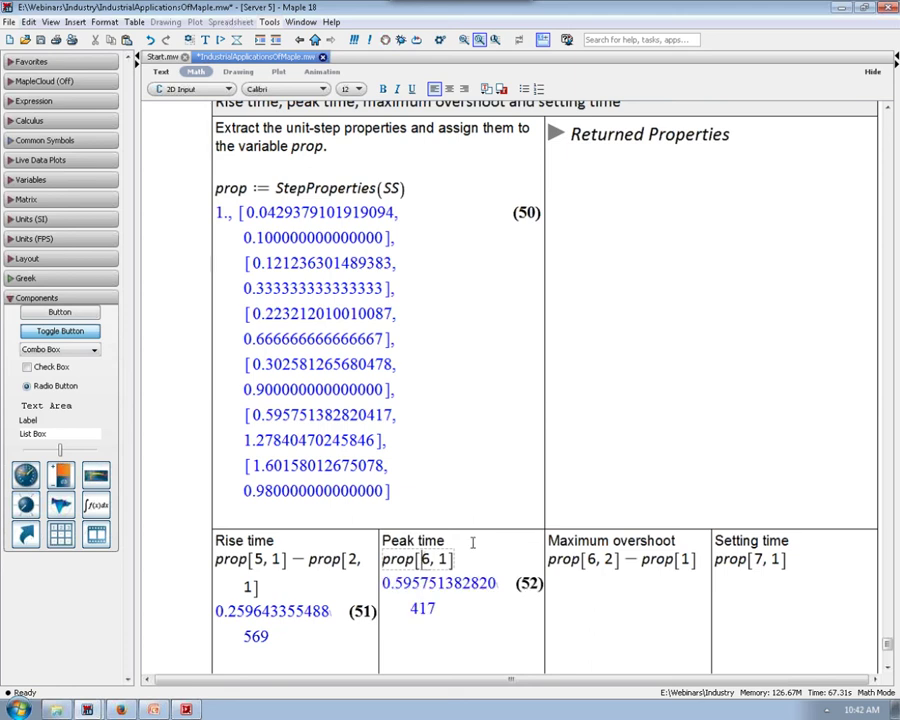
{"action": "left_click", "coordinate": [590, 559]}
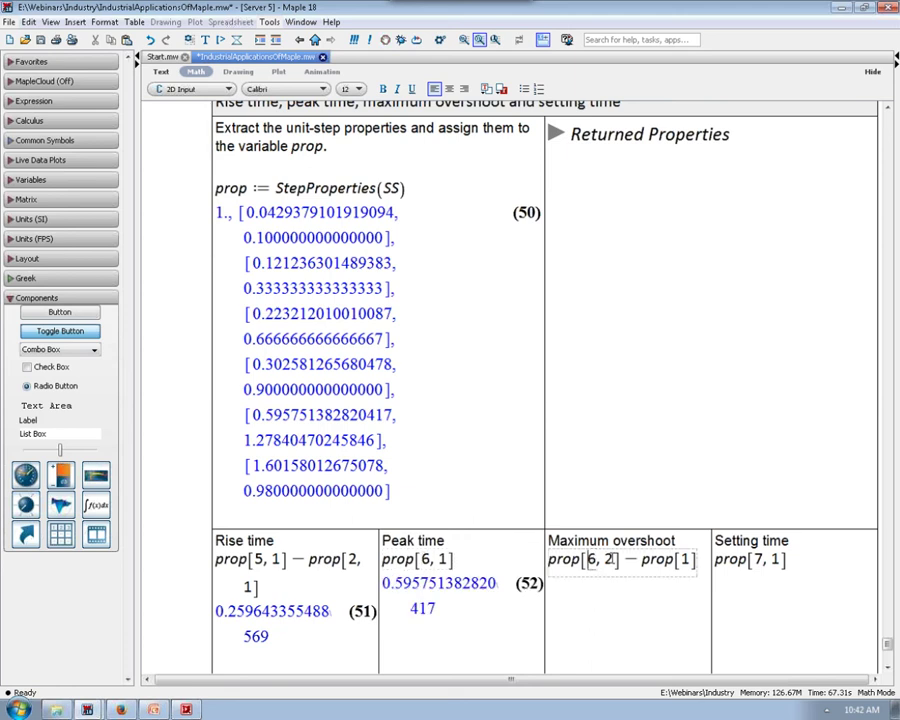
{"action": "key", "text": "Return"}
{"action": "left_click", "coordinate": [755, 560]}
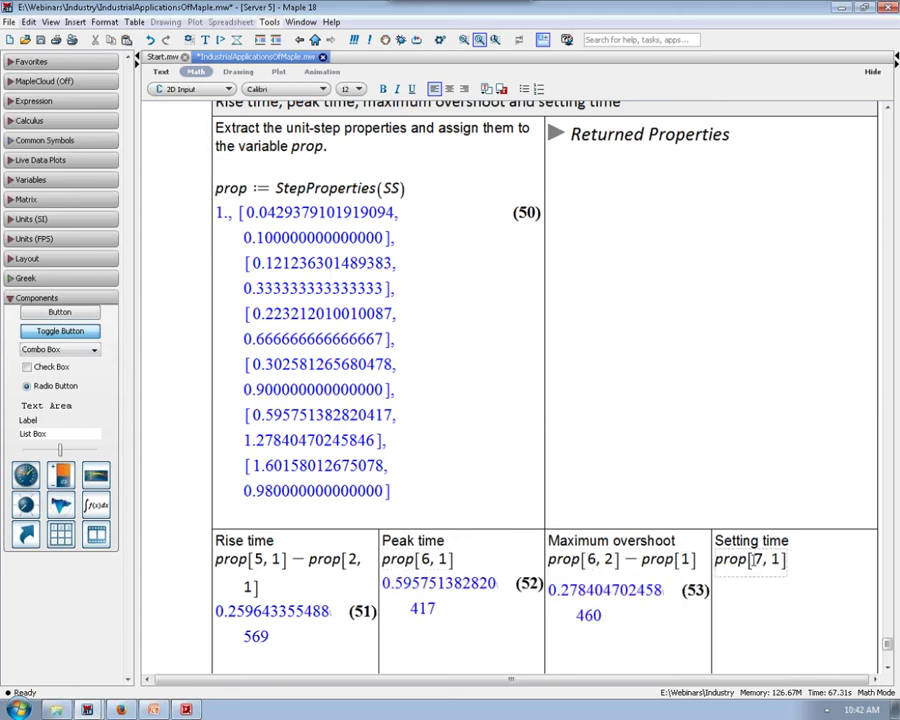
{"action": "key", "text": "Return"}
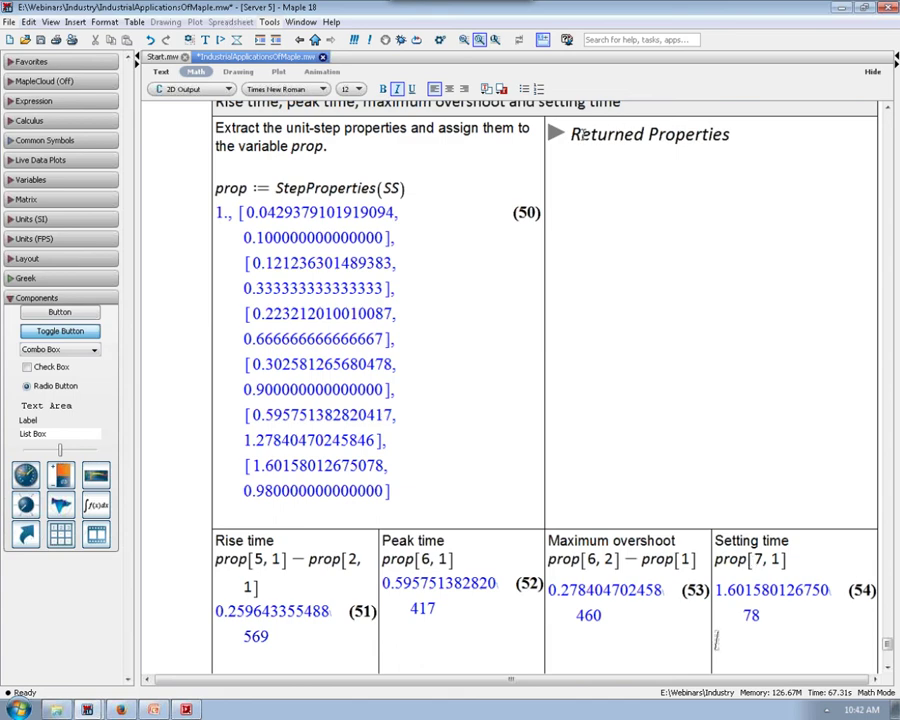
Expand the Returned Properties section and review the descriptions of the step response properties
{"action": "left_click", "coordinate": [556, 133]}
{"action": "scroll", "coordinate": [669, 440], "scroll_direction": "down", "scroll_amount": 3}
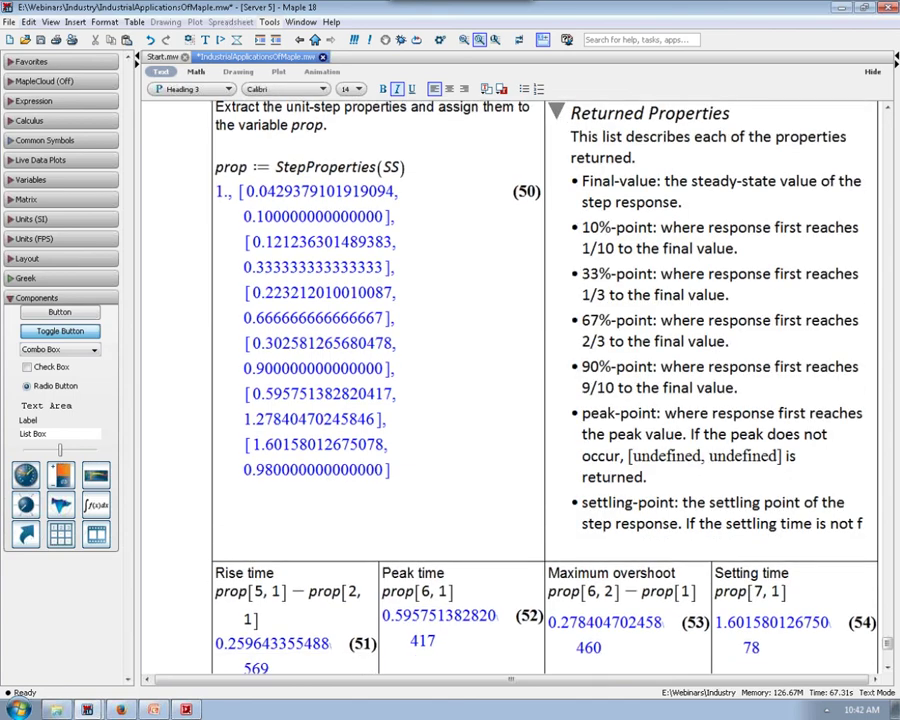
{"action": "scroll", "coordinate": [673, 440], "scroll_direction": "down", "scroll_amount": 2}
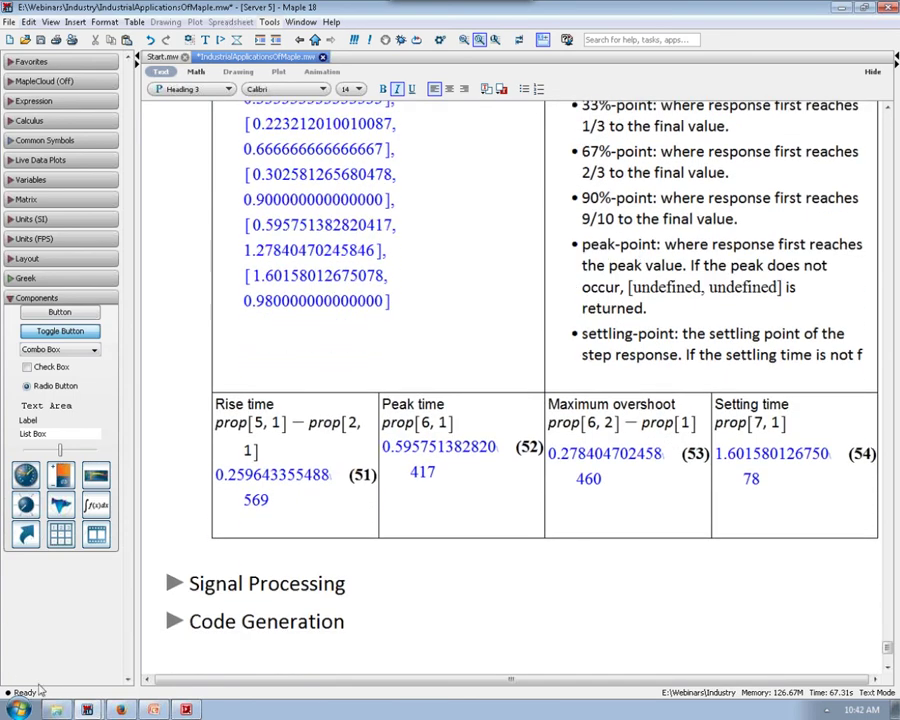
Expand the Signal Processing section, run ?FilteringFrequencyDomainNoise to open that application, and minimize the help window
{"action": "left_click", "coordinate": [174, 583]}
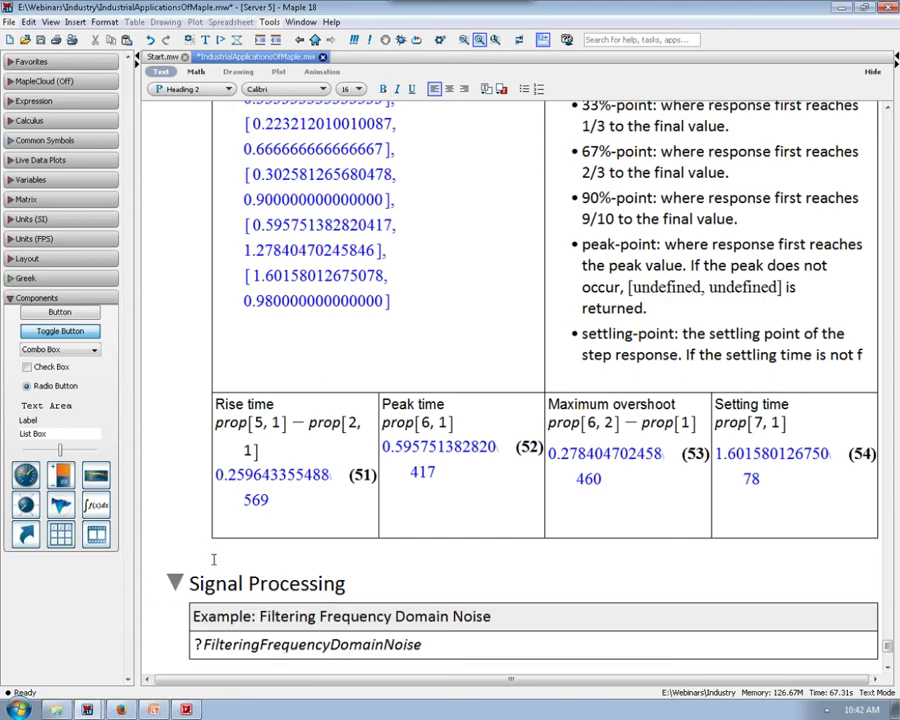
{"action": "scroll", "coordinate": [363, 581], "scroll_direction": "down", "scroll_amount": 2}
{"action": "left_click", "coordinate": [364, 581]}
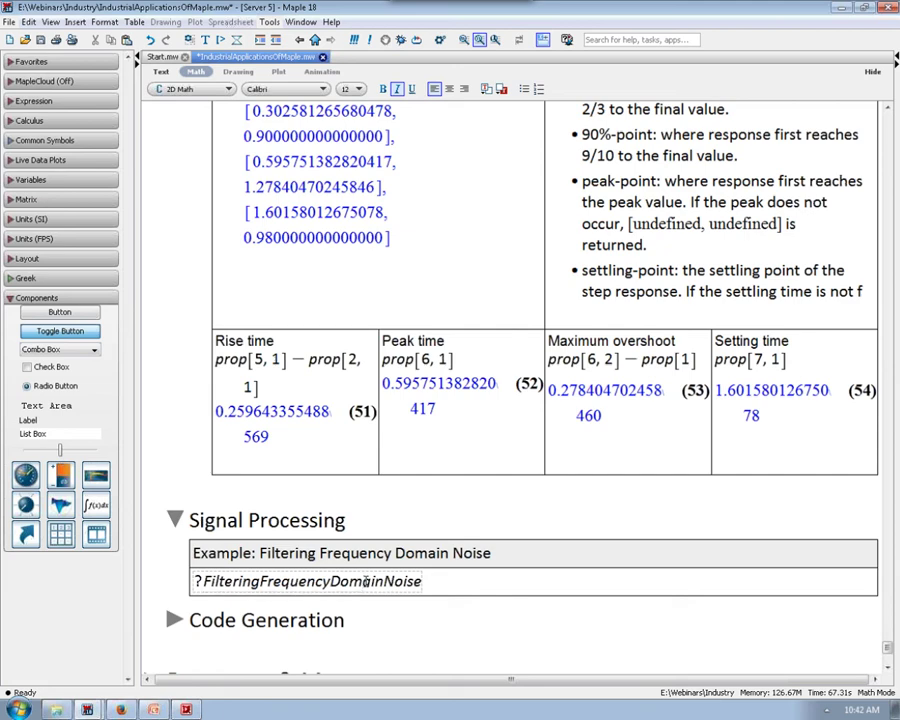
{"action": "key", "text": "Return"}
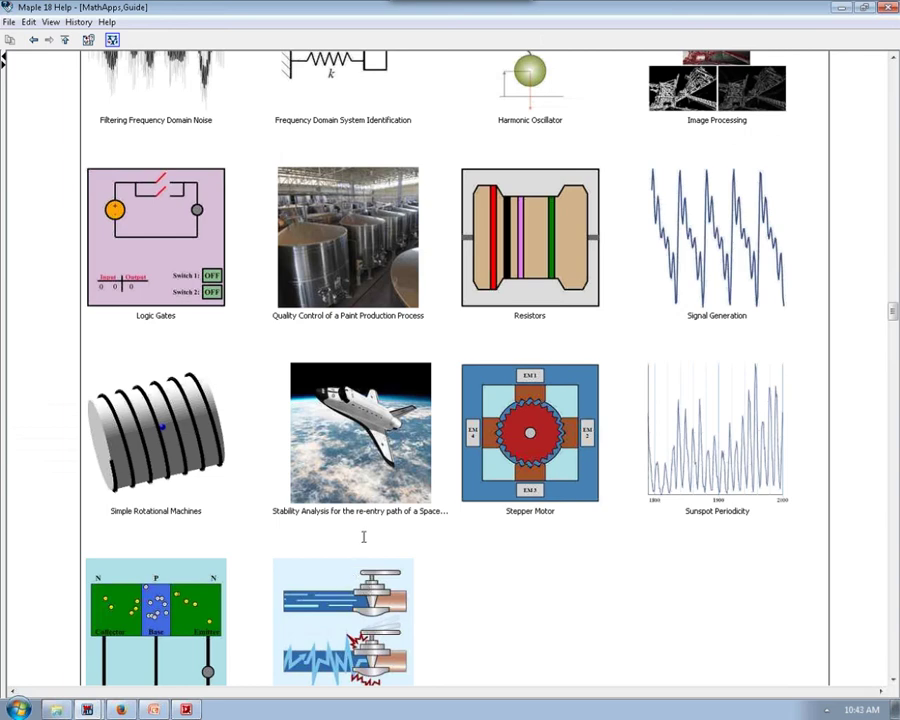
{"action": "left_click", "coordinate": [840, 8]}
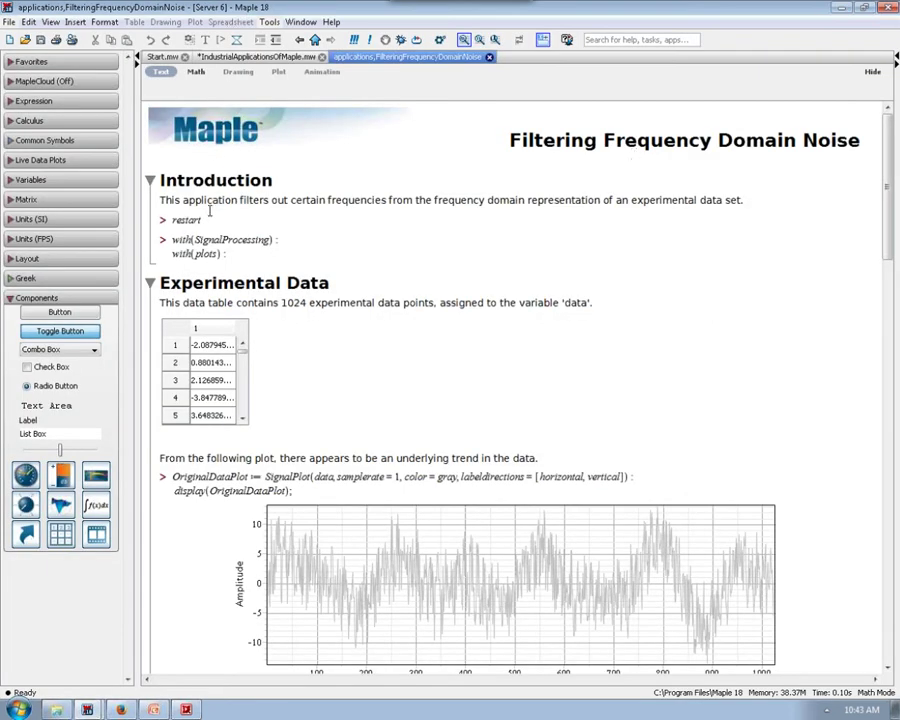
Execute the restart, SignalProcessing and plots package loading, and the OriginalDataPlot commands in the noise filtering application
{"action": "left_click", "coordinate": [199, 220]}
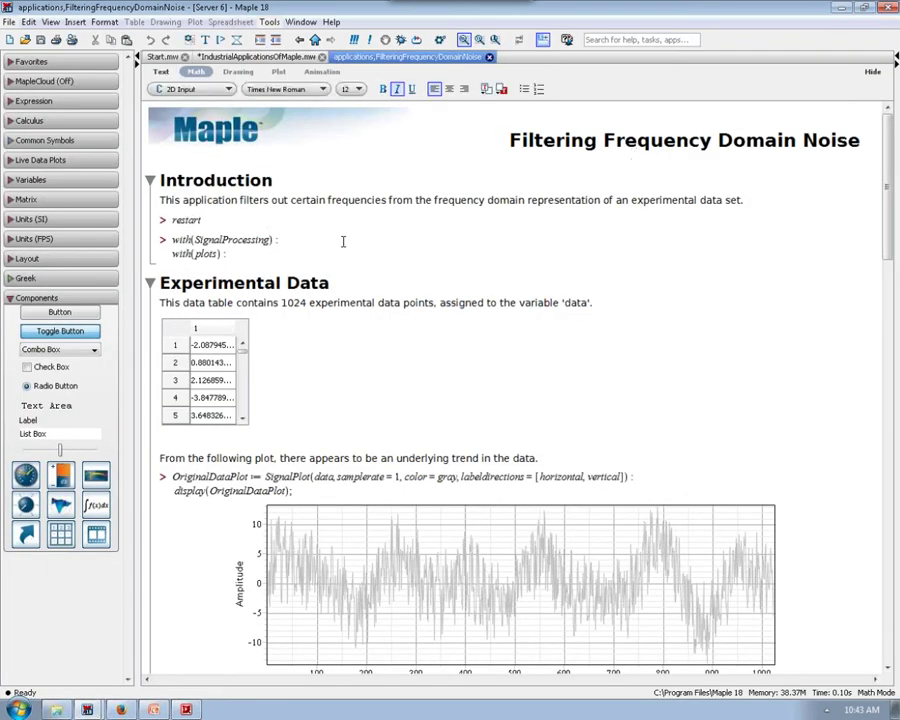
{"action": "key", "text": "Return"}
{"action": "key", "text": "Return"}
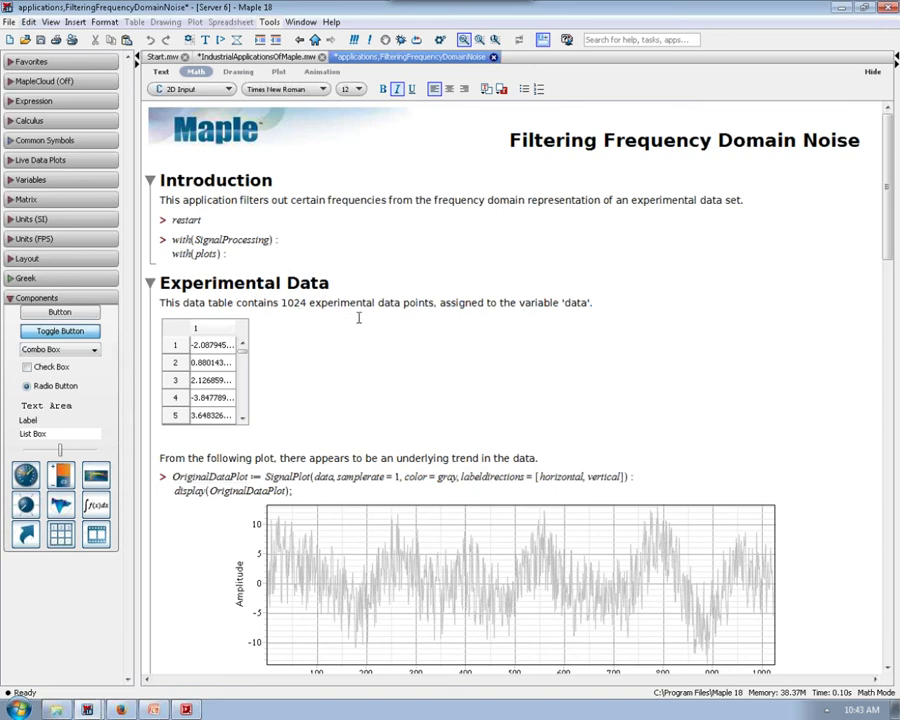
{"action": "scroll", "coordinate": [358, 317], "scroll_direction": "down", "scroll_amount": 3}
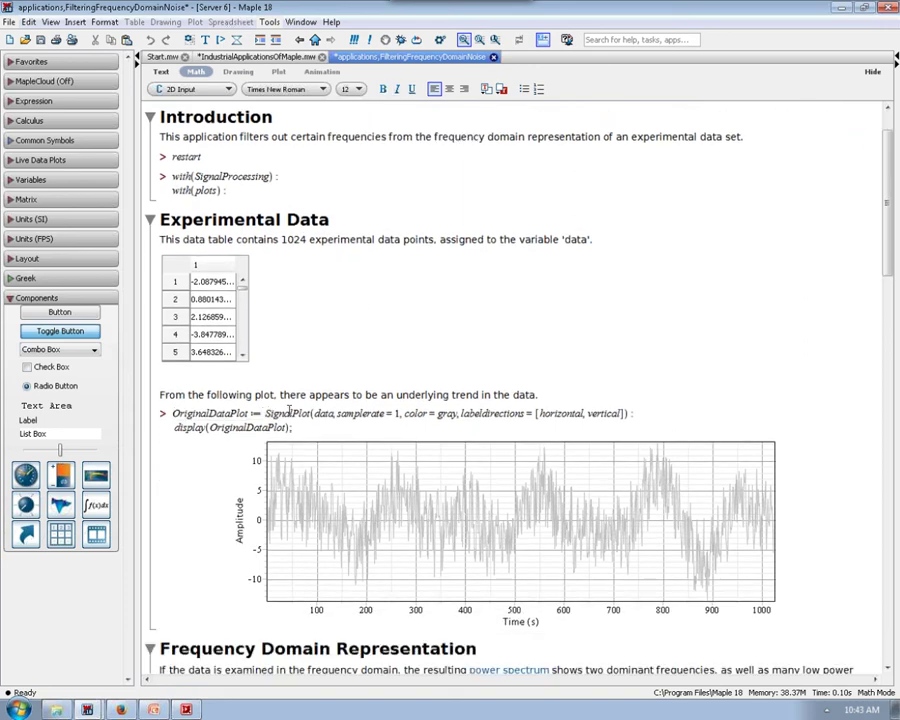
{"action": "scroll", "coordinate": [290, 410], "scroll_direction": "down", "scroll_amount": 2}
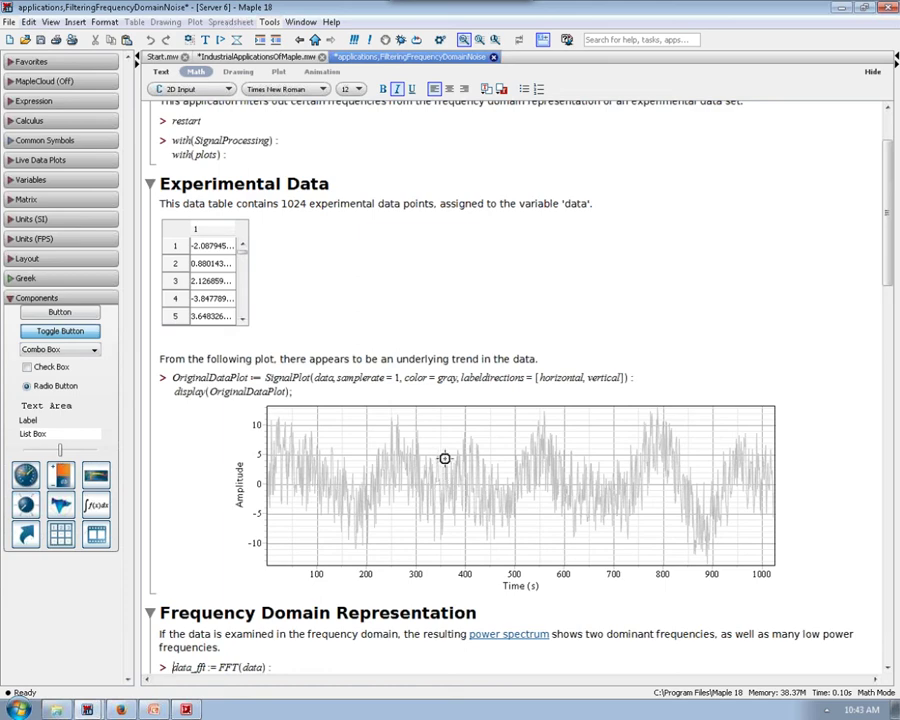
Execute the FFT and PowerSpectrum commands under Frequency Domain Representation and plot the power spectrum of the data
{"action": "scroll", "coordinate": [444, 456], "scroll_direction": "down", "scroll_amount": 5}
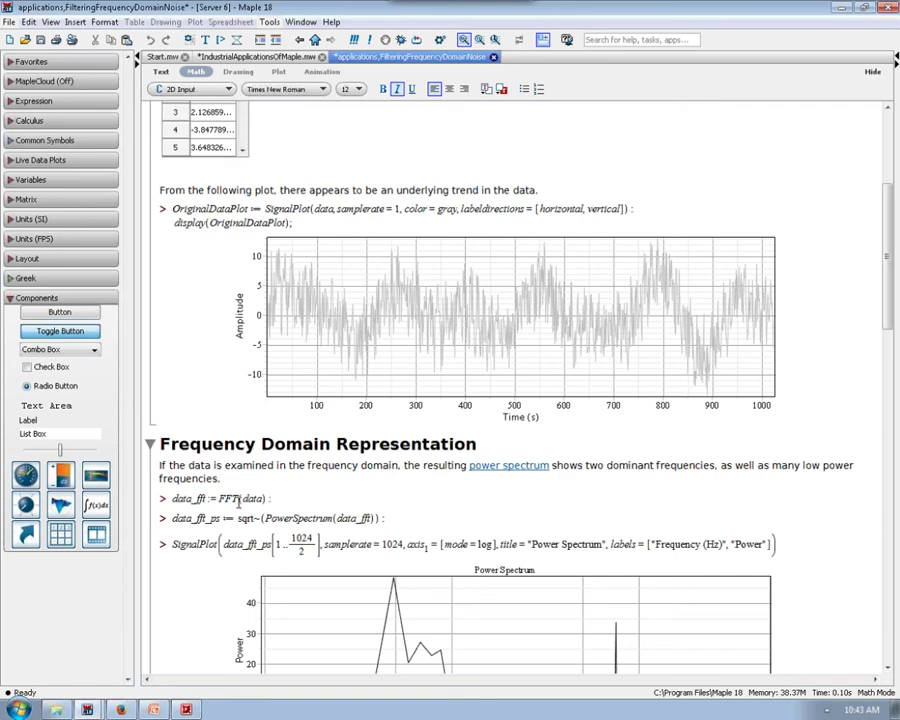
{"action": "key", "text": "Return"}
{"action": "key", "text": "Return"}
{"action": "scroll", "coordinate": [237, 498], "scroll_direction": "down", "scroll_amount": 5}
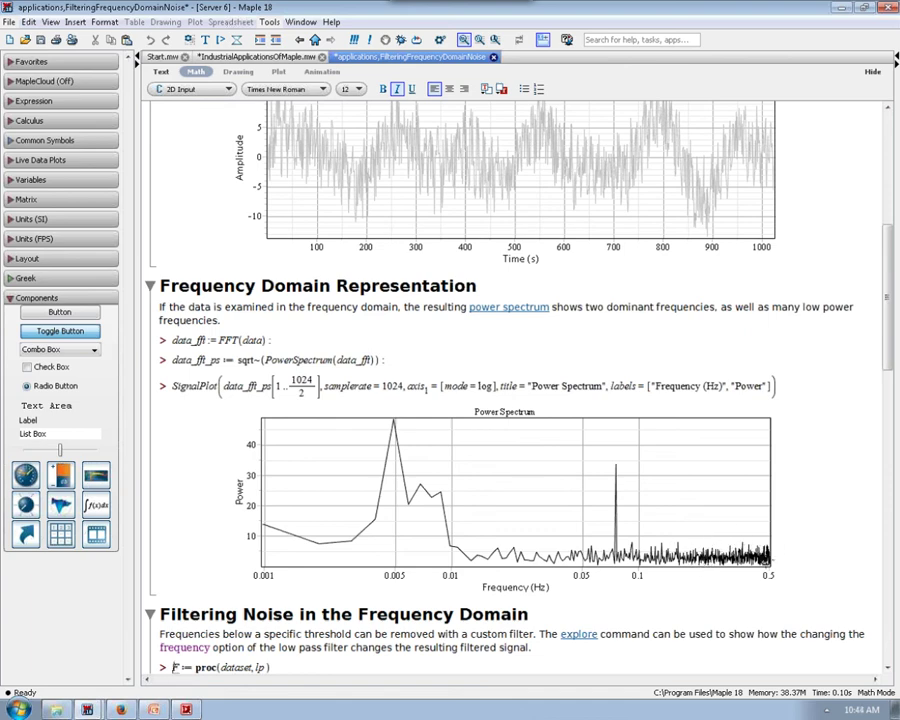
Execute the filtering procedure F and its Explore command under Filtering Noise in the Frequency Domain
{"action": "scroll", "coordinate": [648, 537], "scroll_direction": "down", "scroll_amount": 1}
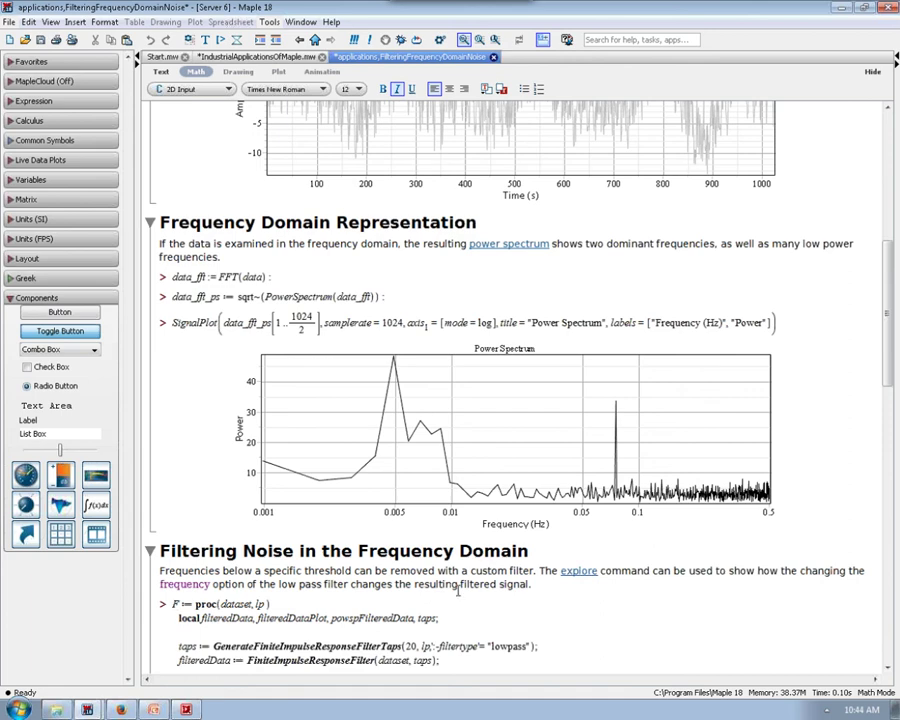
{"action": "scroll", "coordinate": [450, 560], "scroll_direction": "down", "scroll_amount": 2}
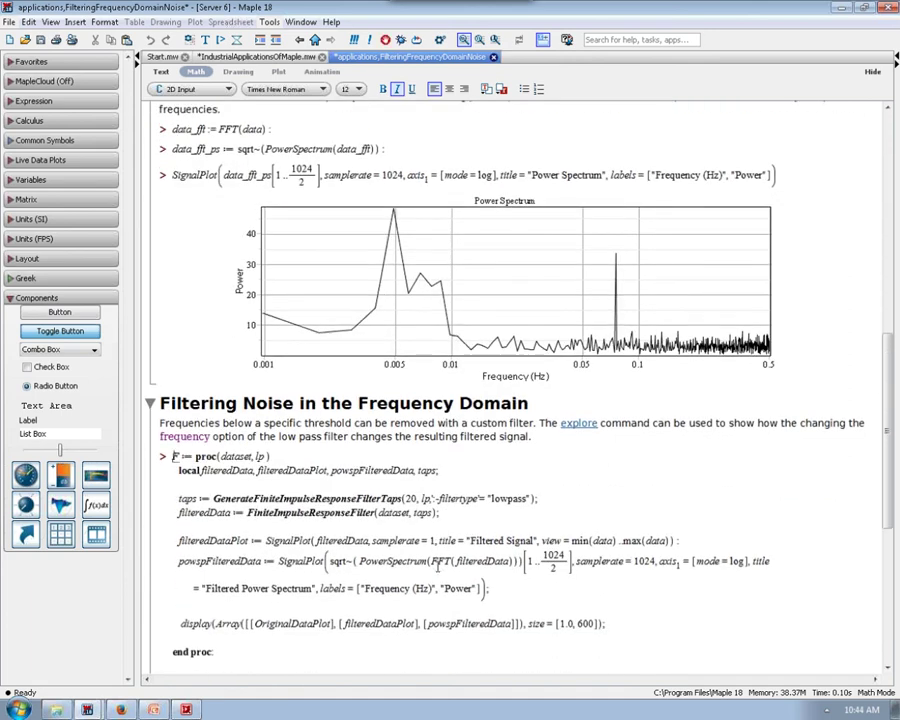
{"action": "key", "text": "Return"}
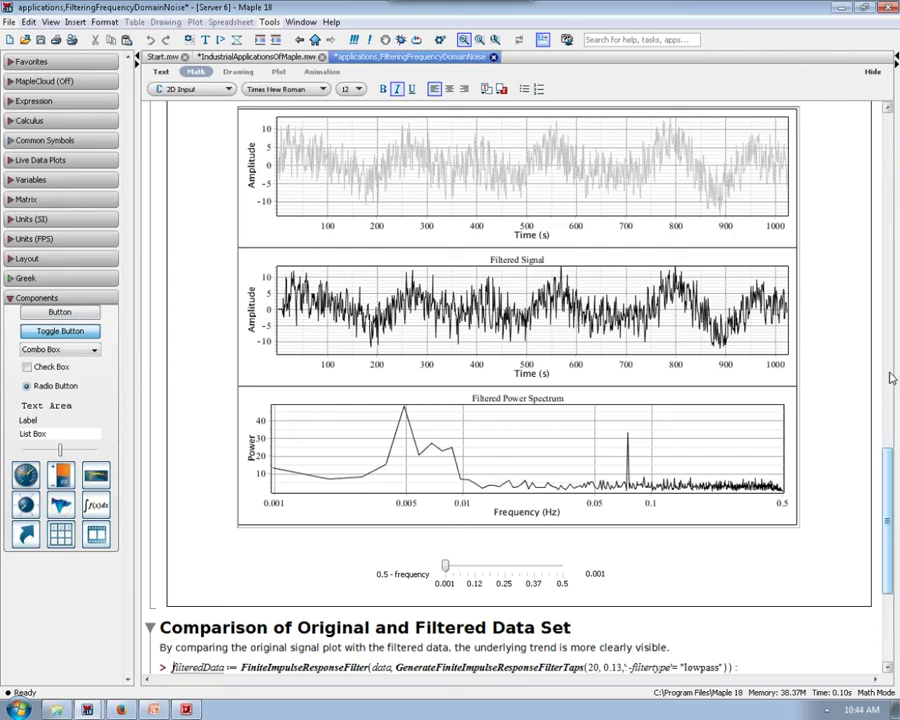
Review the filter procedure's code, highlighting GenerateFiniteImpulseResponseFilterTaps, the filtered signal and power spectrum plot definitions, and the Explore command
{"action": "scroll", "coordinate": [143, 408], "scroll_direction": "up", "scroll_amount": 10}
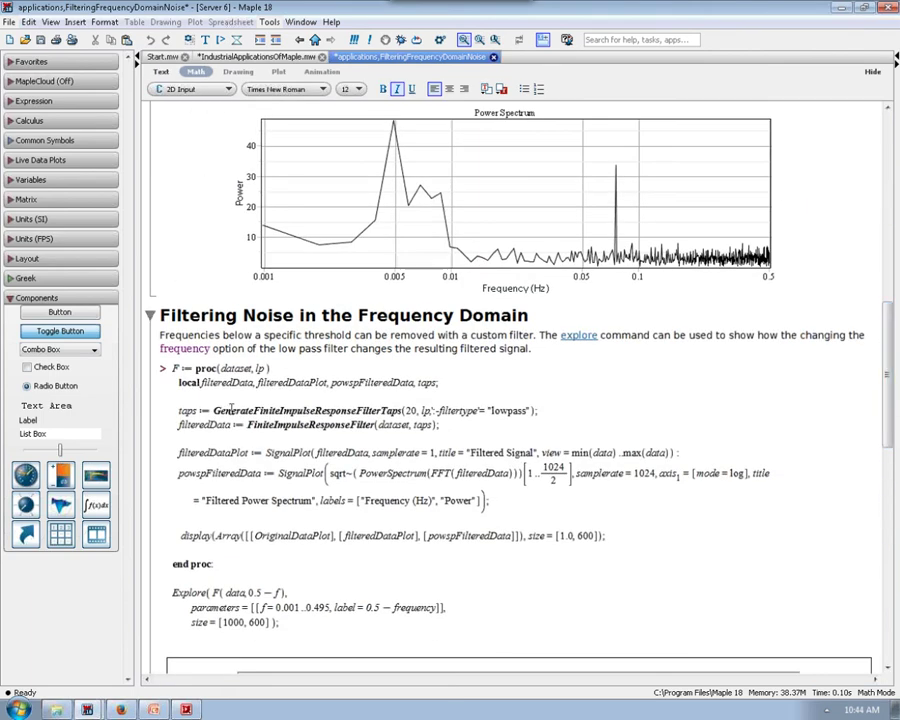
{"action": "left_click_drag", "start_coordinate": [214, 410], "coordinate": [326, 412]}
{"action": "left_click_drag", "start_coordinate": [177, 452], "coordinate": [487, 502]}
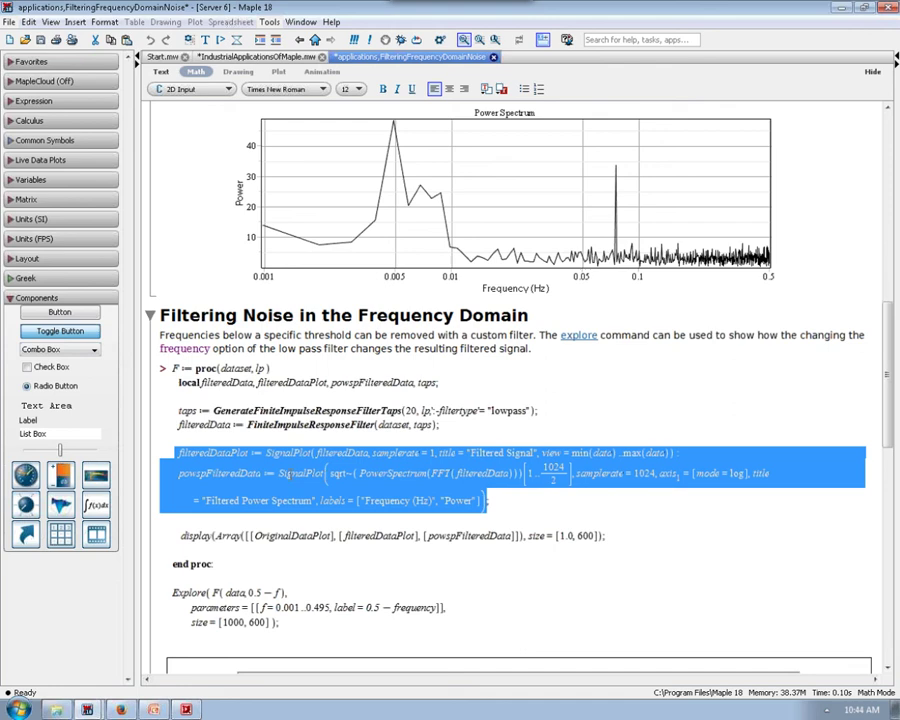
{"action": "left_click", "coordinate": [514, 497]}
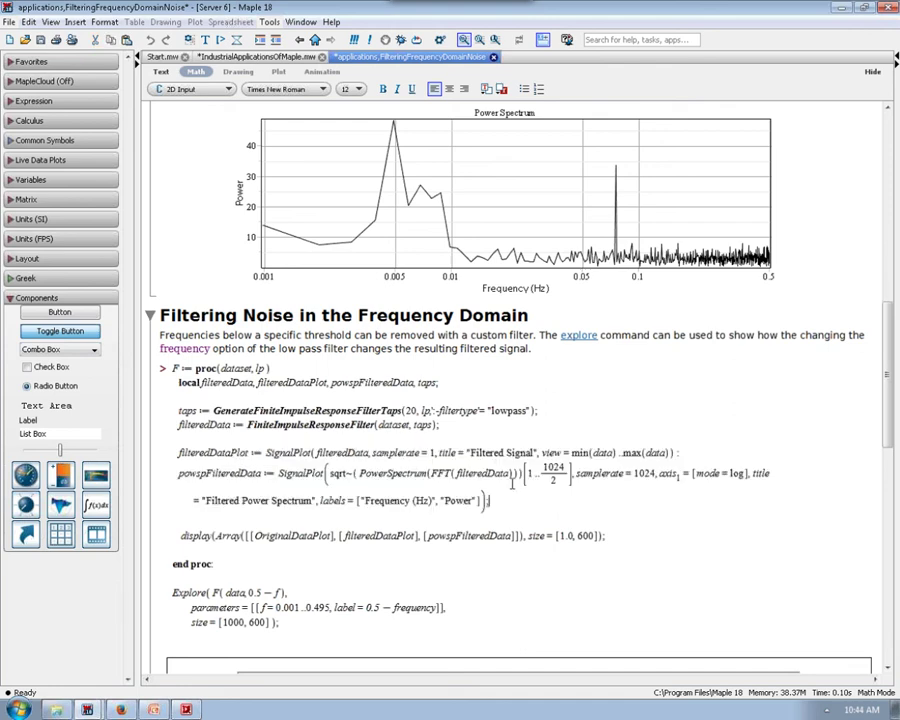
{"action": "scroll", "coordinate": [514, 492], "scroll_direction": "down", "scroll_amount": 2}
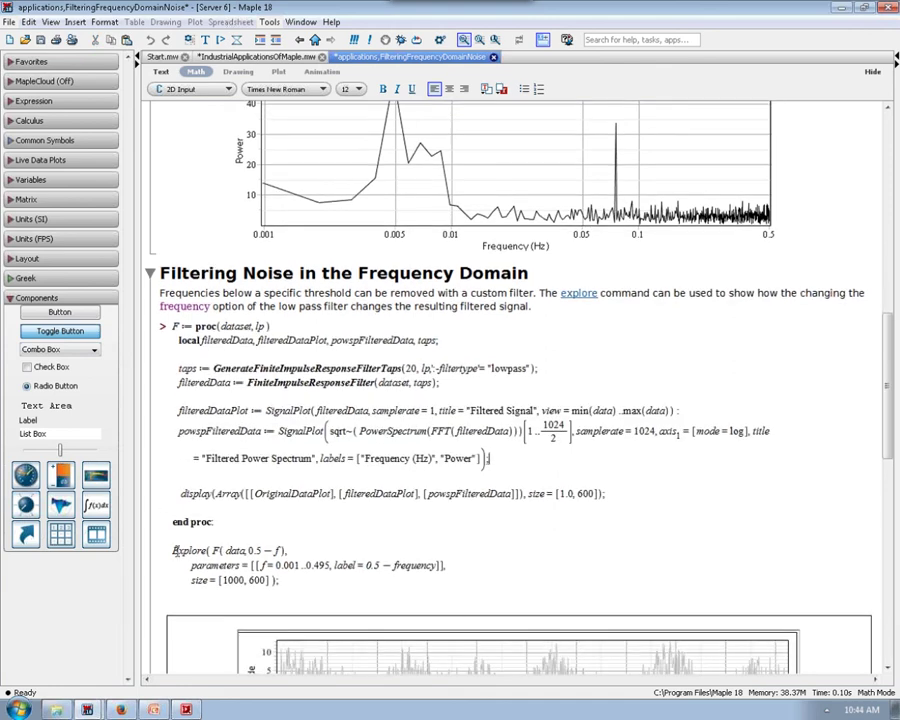
{"action": "left_click_drag", "start_coordinate": [176, 550], "coordinate": [277, 580]}
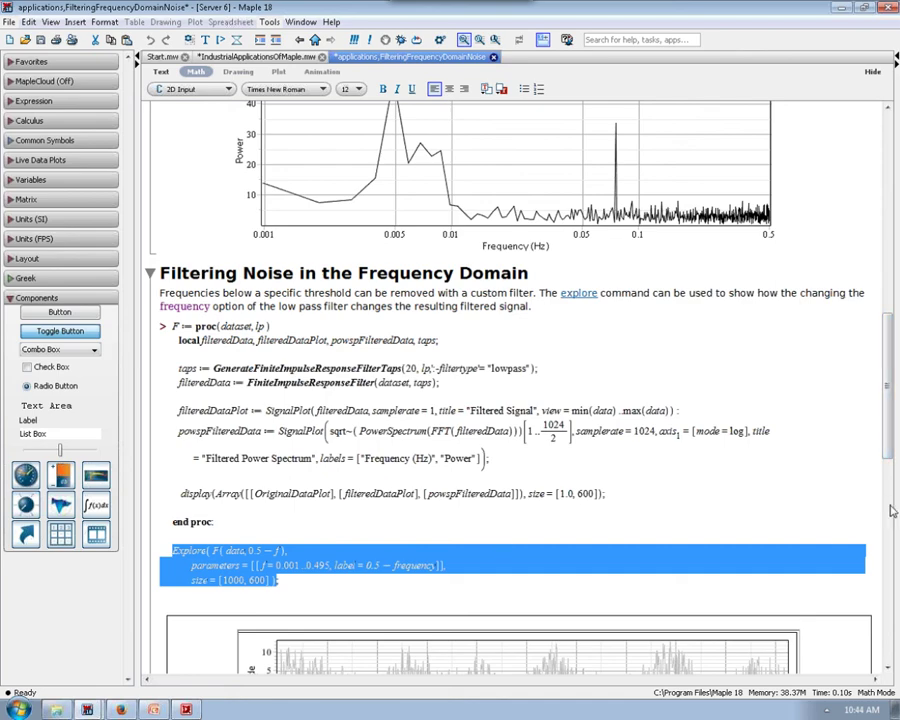
Raise the 0.5 - frequency parameter of the filter exploration to 0.0951, 0.38 and 0.495 in turn
{"action": "left_click_drag", "start_coordinate": [889, 458], "coordinate": [889, 584]}
{"action": "scroll", "coordinate": [366, 236], "scroll_direction": "up", "scroll_amount": 1}
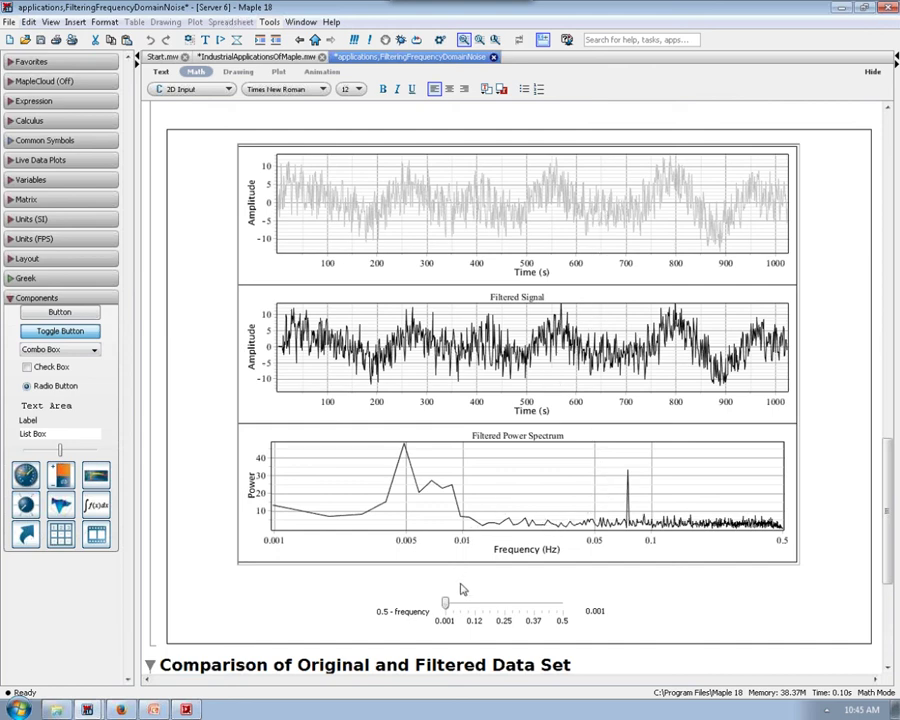
{"action": "left_click_drag", "start_coordinate": [445, 604], "coordinate": [468, 605]}
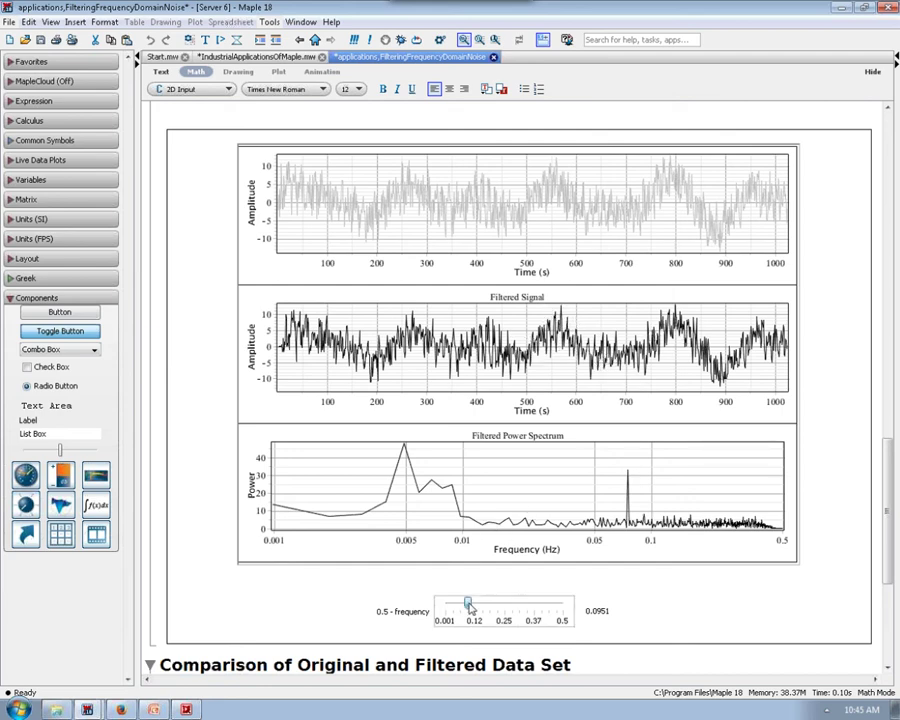
{"action": "left_click_drag", "start_coordinate": [467, 603], "coordinate": [536, 603]}
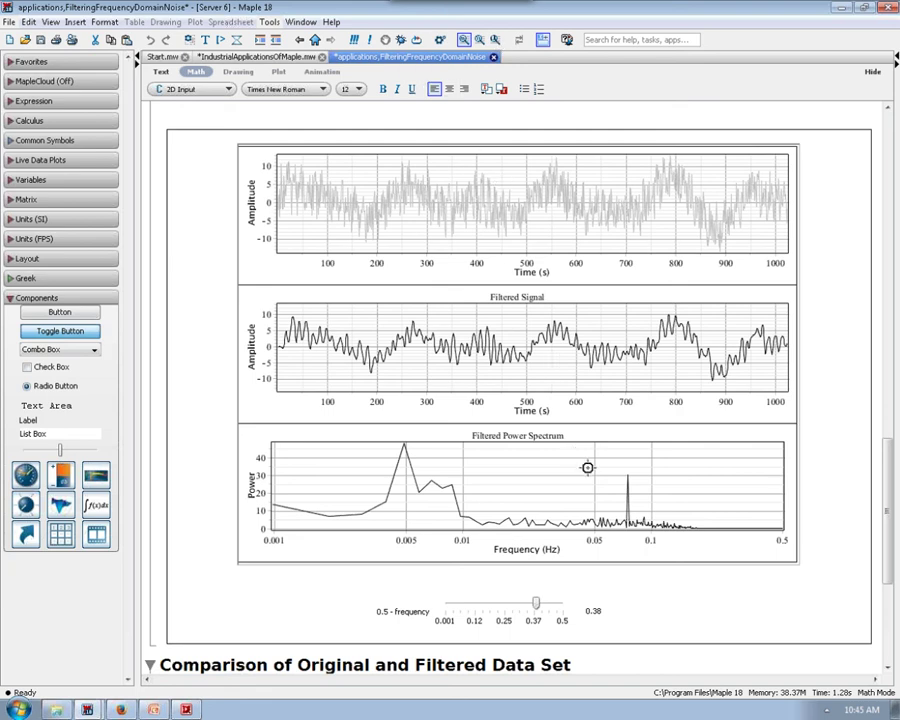
{"action": "left_click_drag", "start_coordinate": [537, 605], "coordinate": [576, 604]}
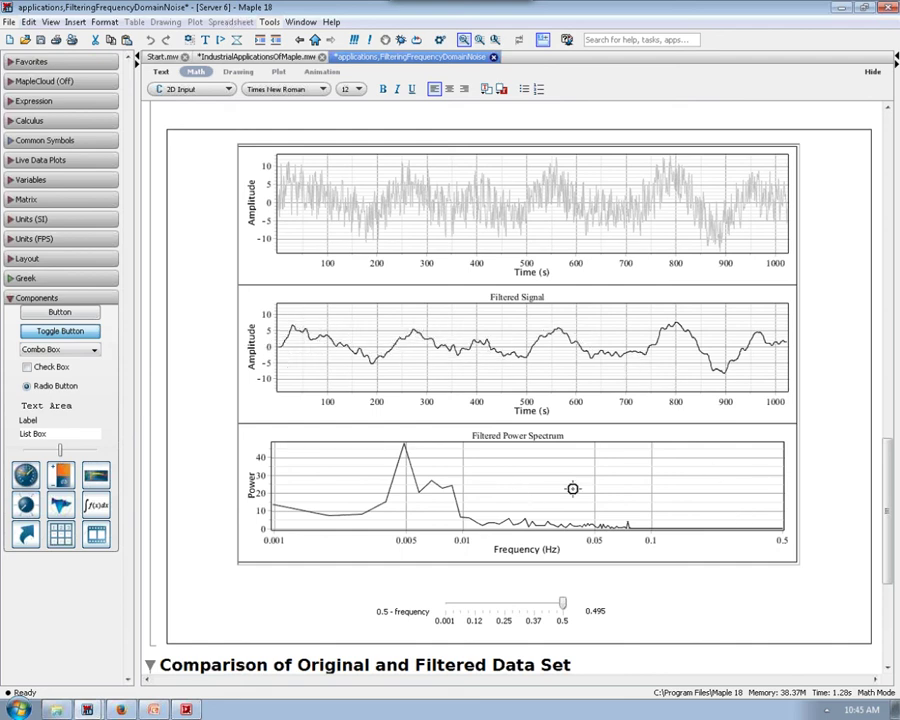
Review the Comparison of Original and Filtered Data Set section, and close the noise filtering application
{"action": "left_click_drag", "start_coordinate": [891, 474], "coordinate": [891, 549]}
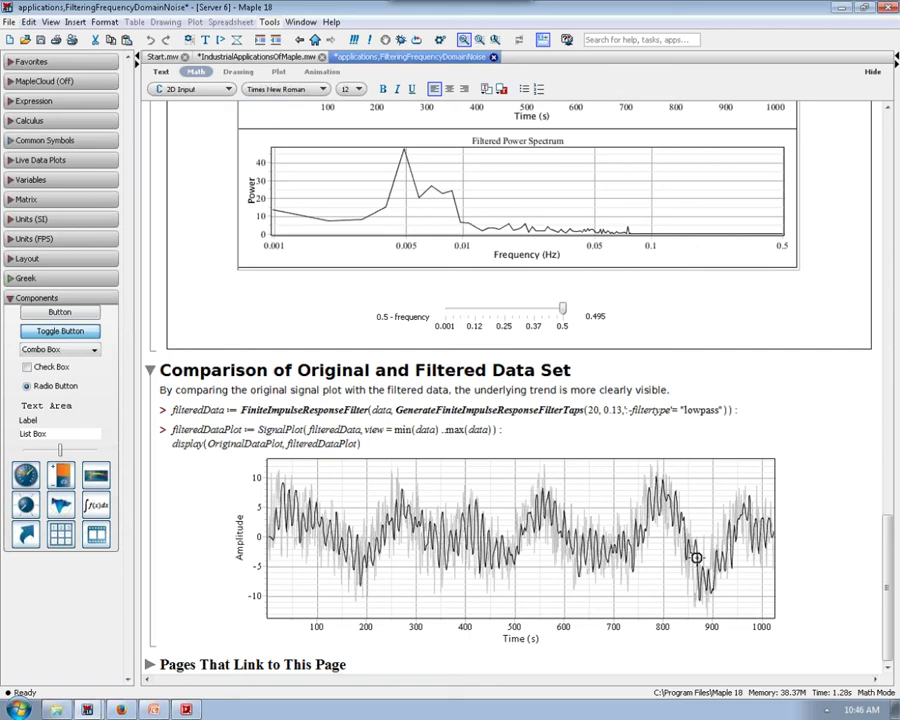
{"action": "left_click", "coordinate": [493, 57]}
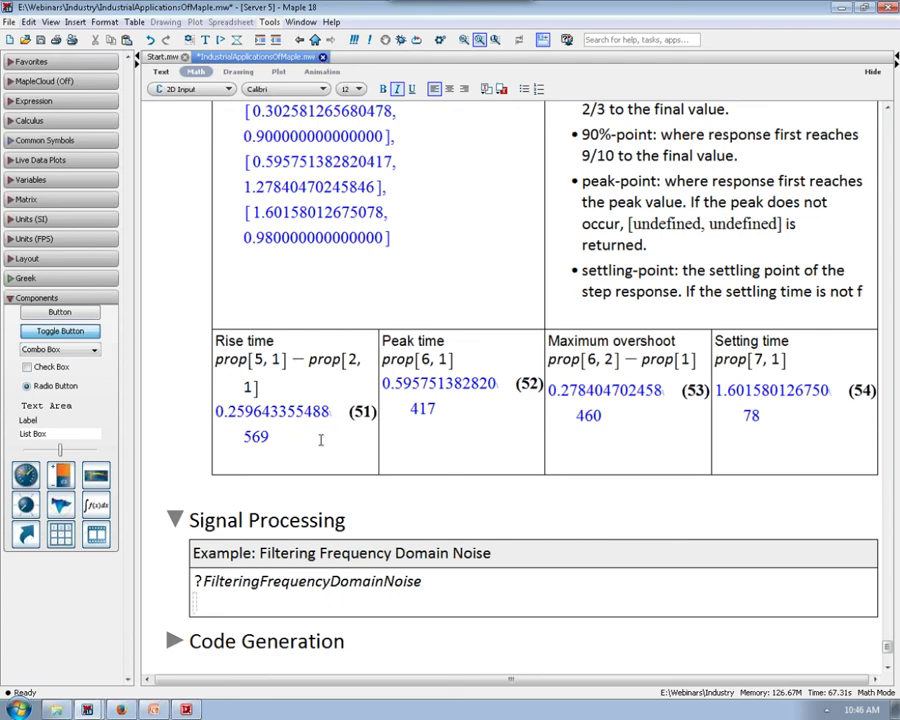
Expand the Code Generation section, run ?Assistants,CodeGeneration to open the Code Generation Assistant, and minimize the help window
{"action": "key", "text": "Down"}
{"action": "key", "text": "Down"}
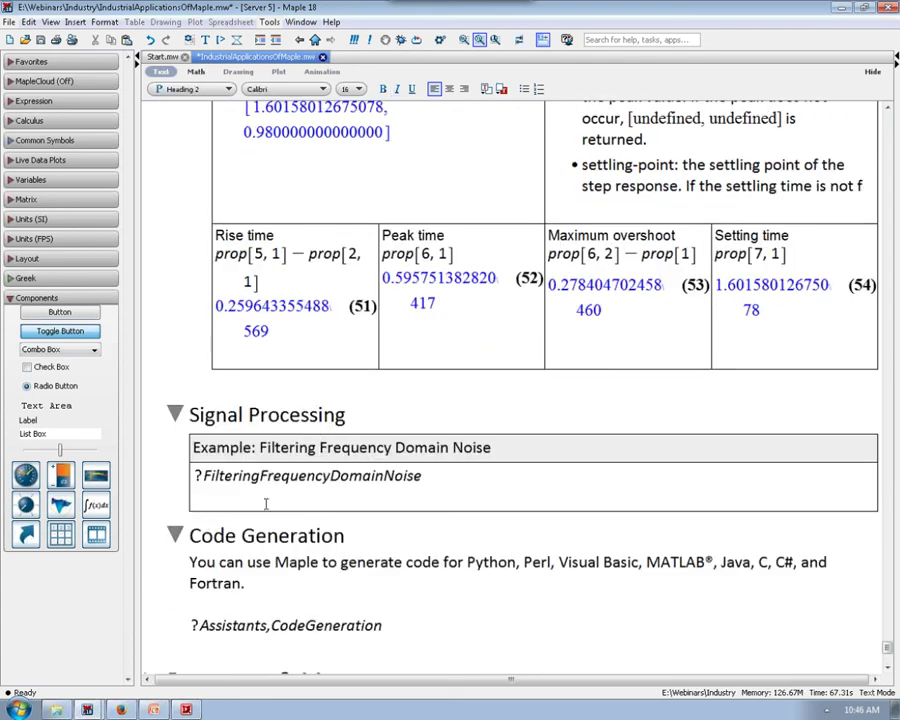
{"action": "scroll", "coordinate": [266, 503], "scroll_direction": "down", "scroll_amount": 3}
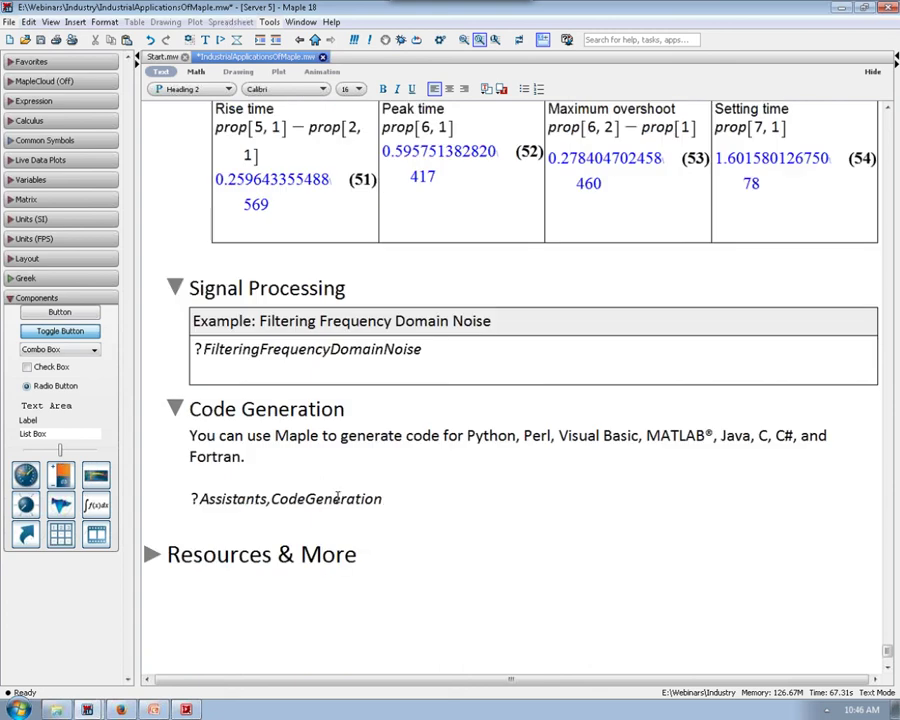
{"action": "left_click", "coordinate": [336, 500]}
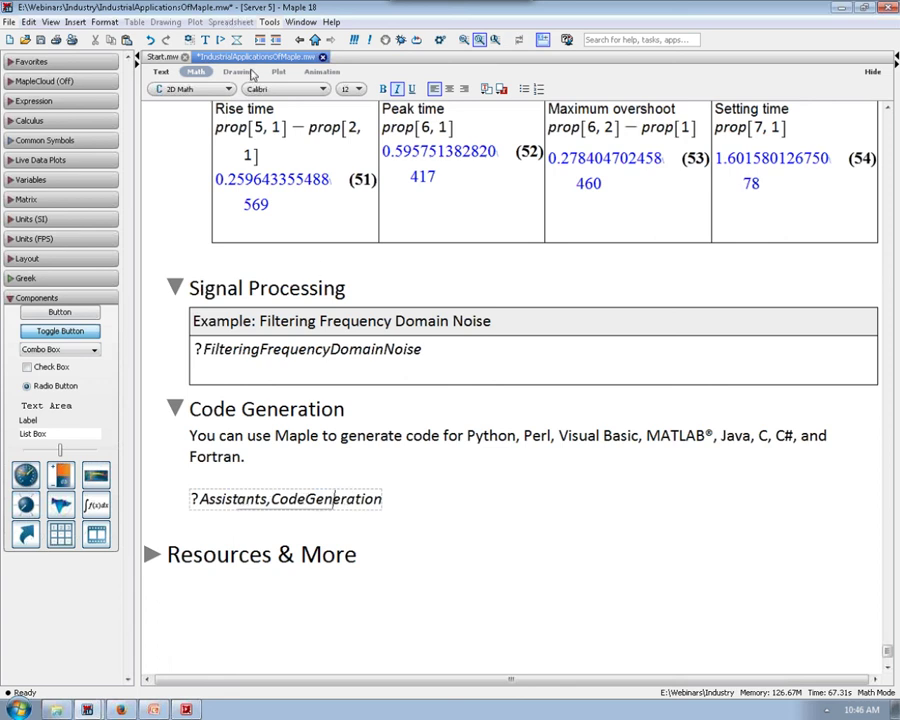
{"action": "left_click", "coordinate": [270, 22]}
{"action": "mouse_move", "coordinate": [296, 42]}
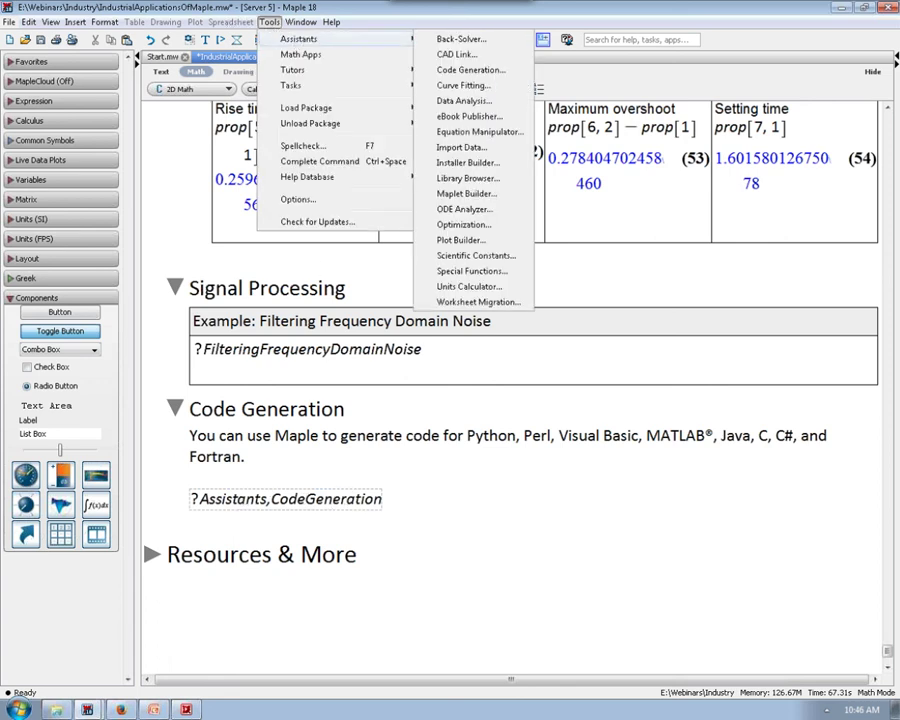
{"action": "key", "text": "Escape"}
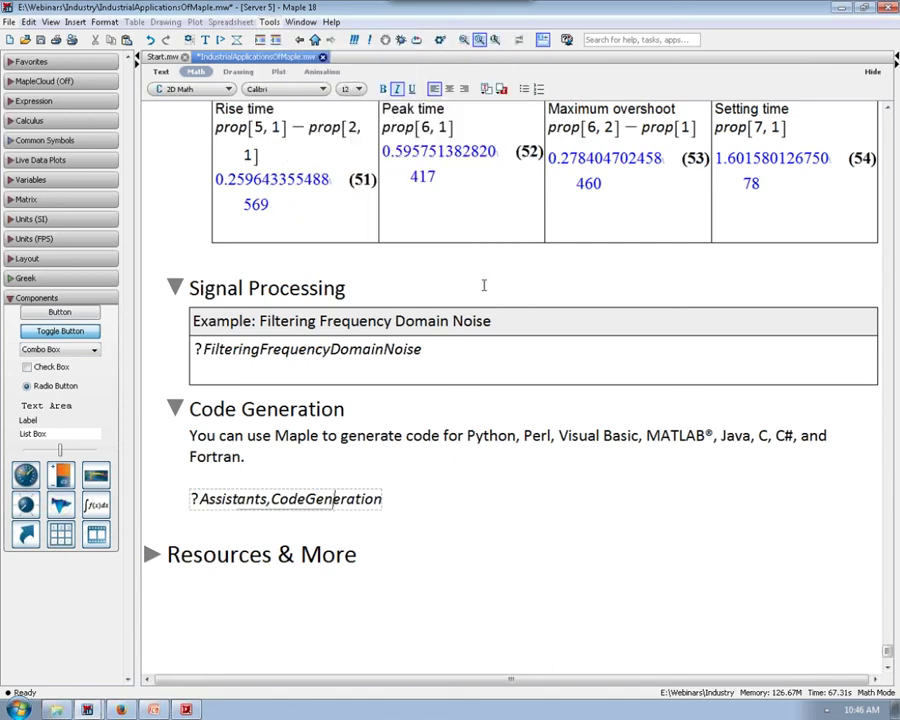
{"action": "left_click", "coordinate": [446, 345]}
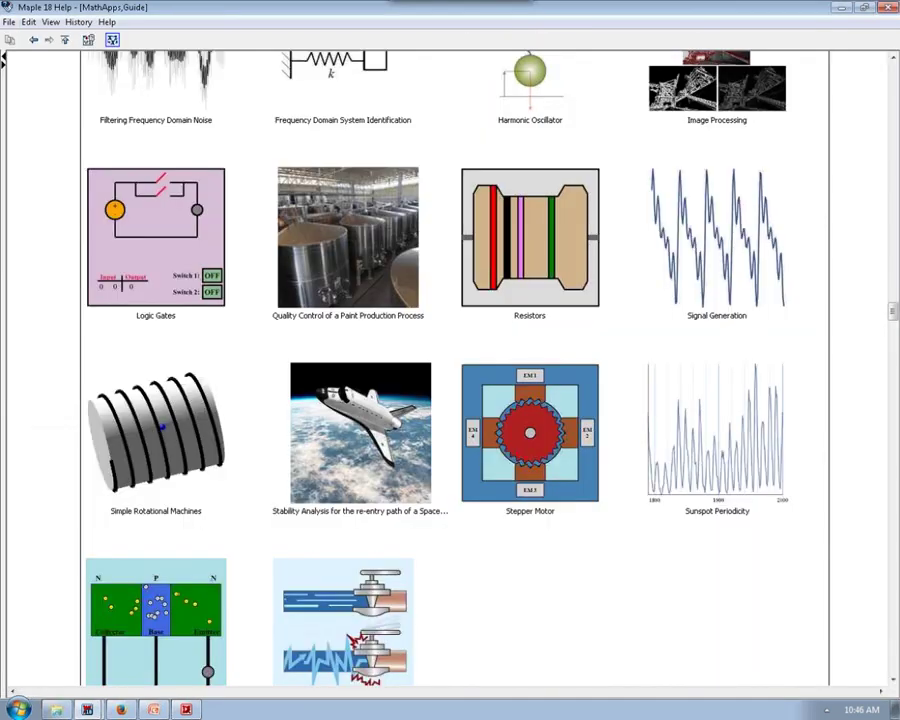
{"action": "left_click", "coordinate": [841, 8]}
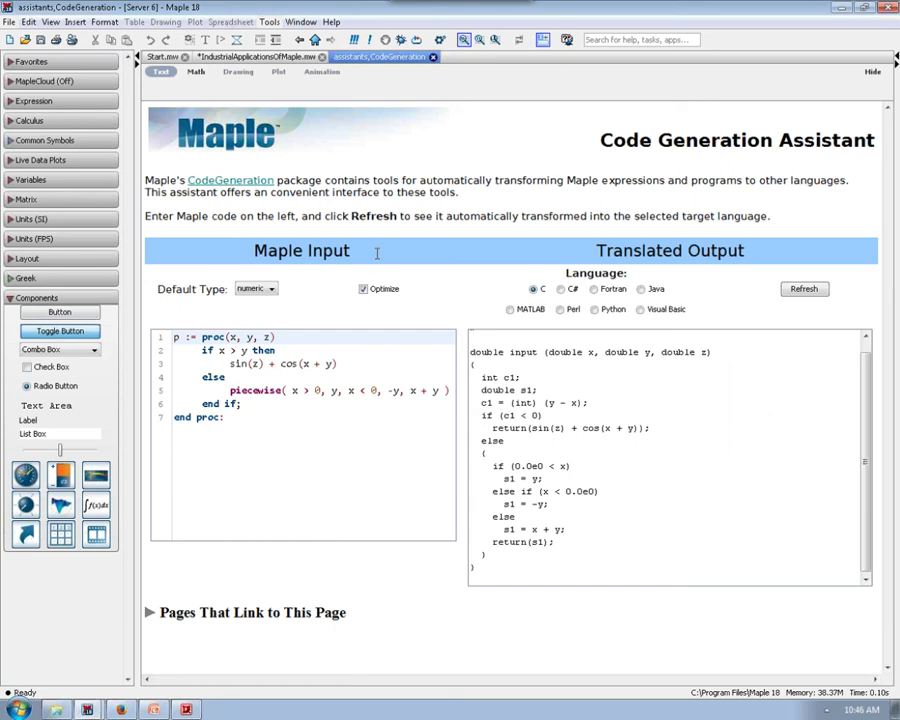
Highlight the whole sample procedure p in the assistant's Maple Input code to examine it
{"action": "left_click", "coordinate": [176, 340]}
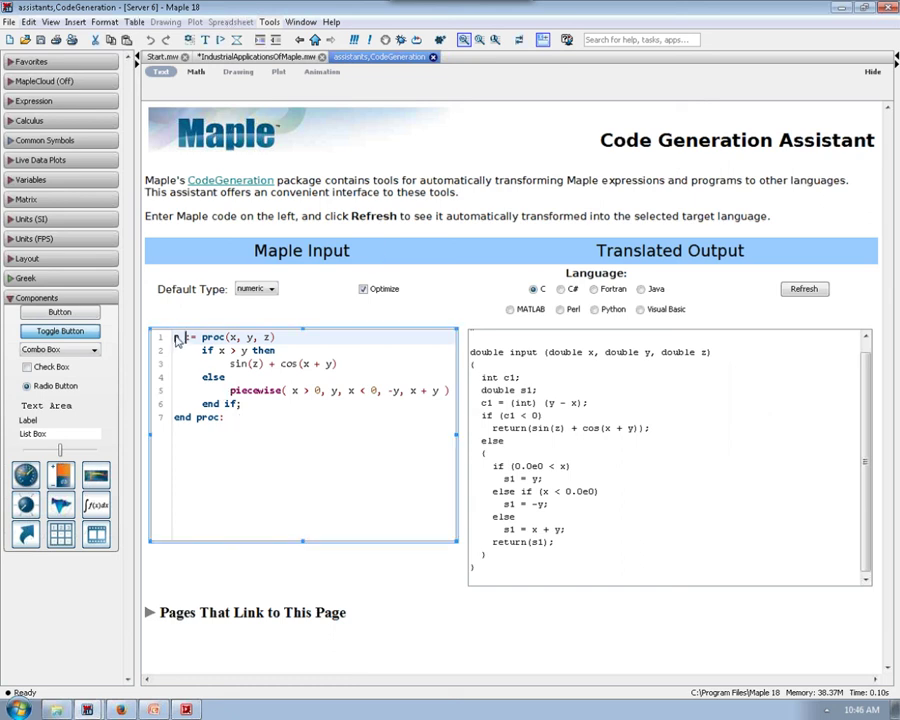
{"action": "left_click_drag", "start_coordinate": [176, 340], "coordinate": [250, 420]}
{"action": "left_click", "coordinate": [236, 419]}
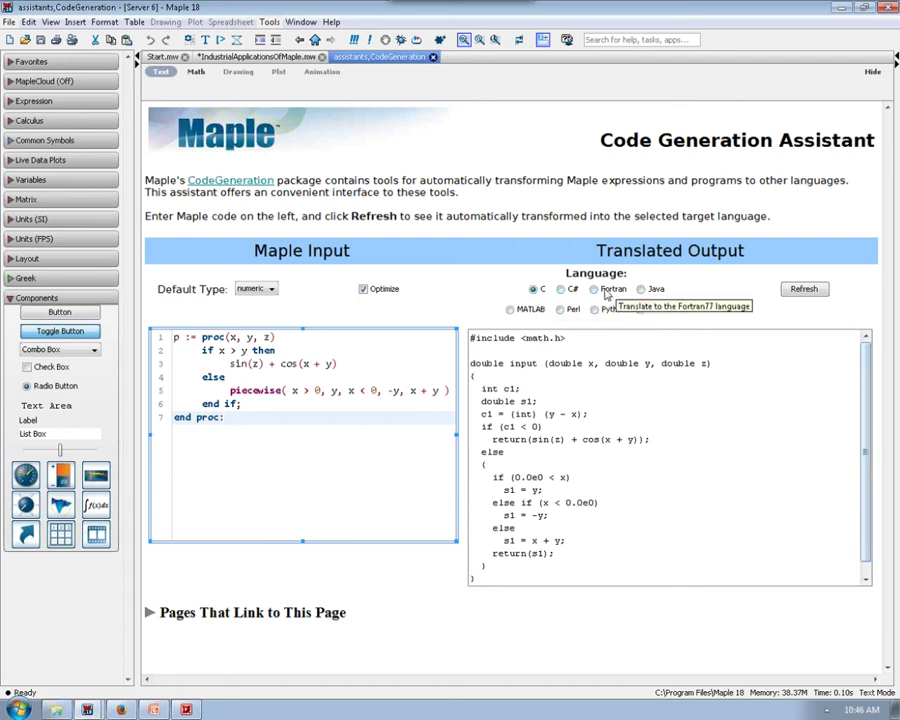
Translate the sample procedure p to Fortran, Perl and Python in turn
{"action": "left_click", "coordinate": [605, 292]}
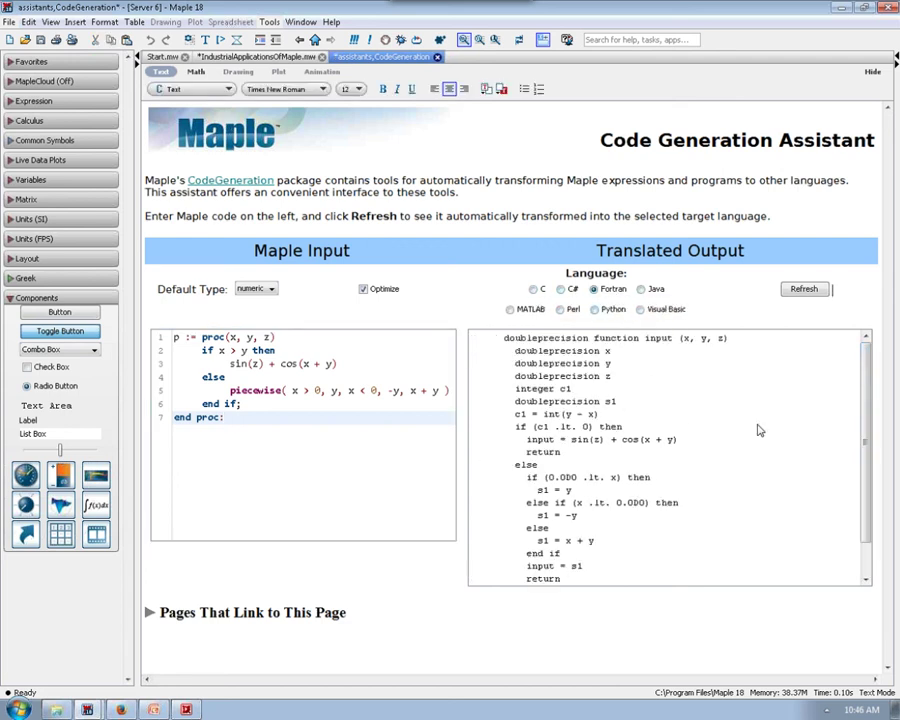
{"action": "scroll", "coordinate": [758, 430], "scroll_direction": "down", "scroll_amount": 1}
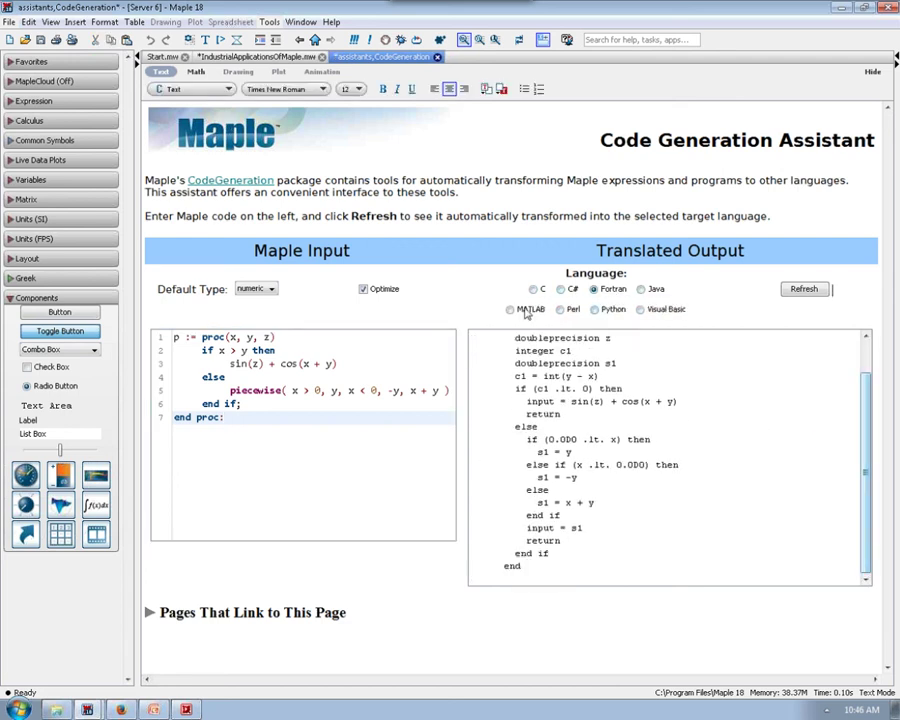
{"action": "left_click", "coordinate": [573, 312]}
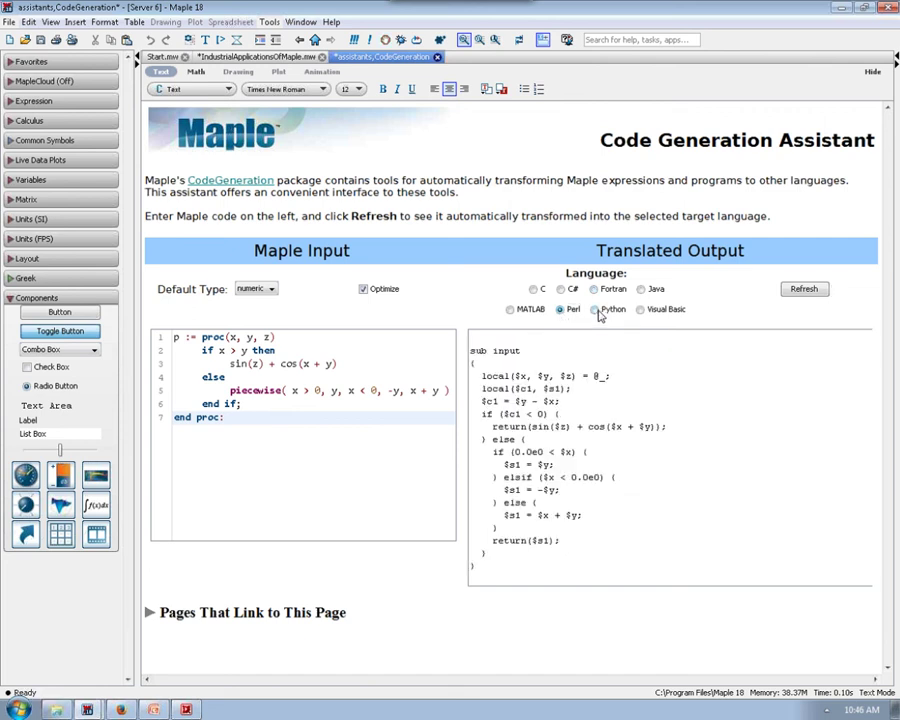
{"action": "left_click", "coordinate": [596, 310]}
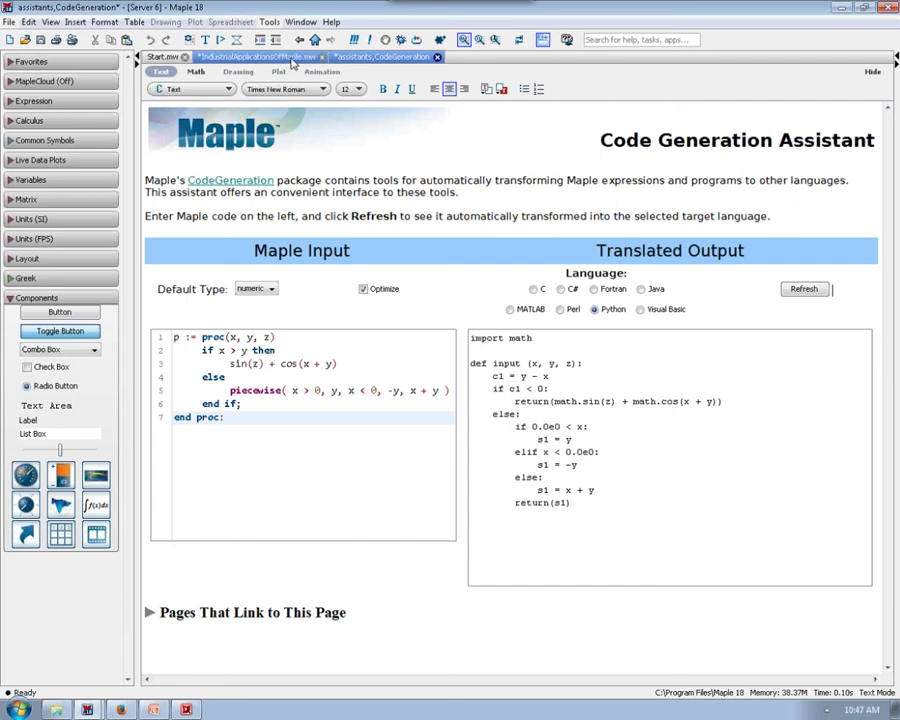
Return to the IndustrialApplicationsOfMaple.mw worksheet and expand the Resources & More section
{"action": "left_click", "coordinate": [210, 56]}
{"action": "scroll", "coordinate": [233, 479], "scroll_direction": "down", "scroll_amount": 3}
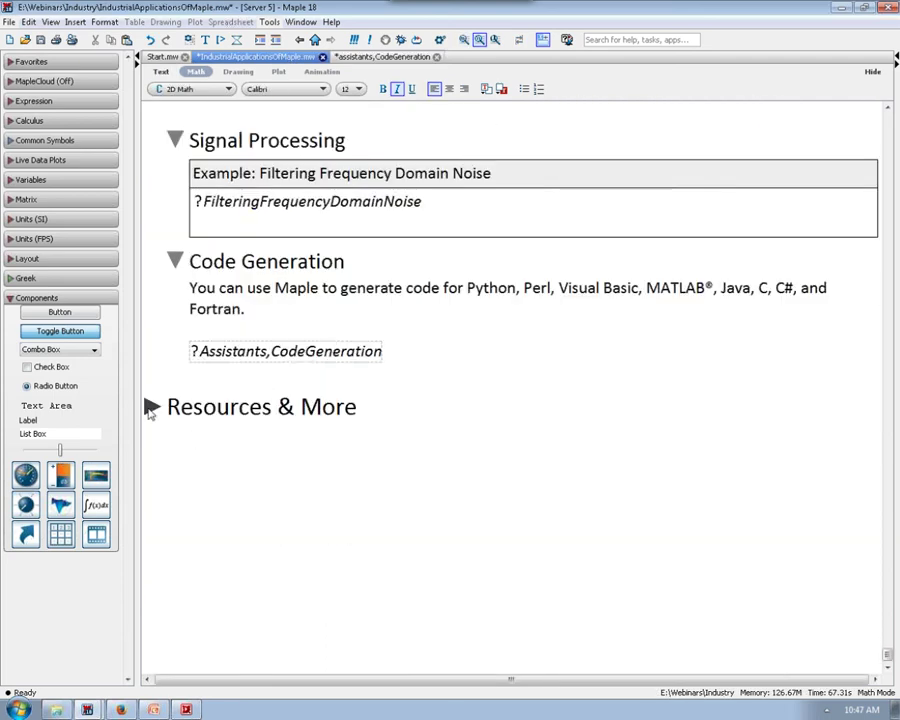
{"action": "left_click", "coordinate": [151, 407]}
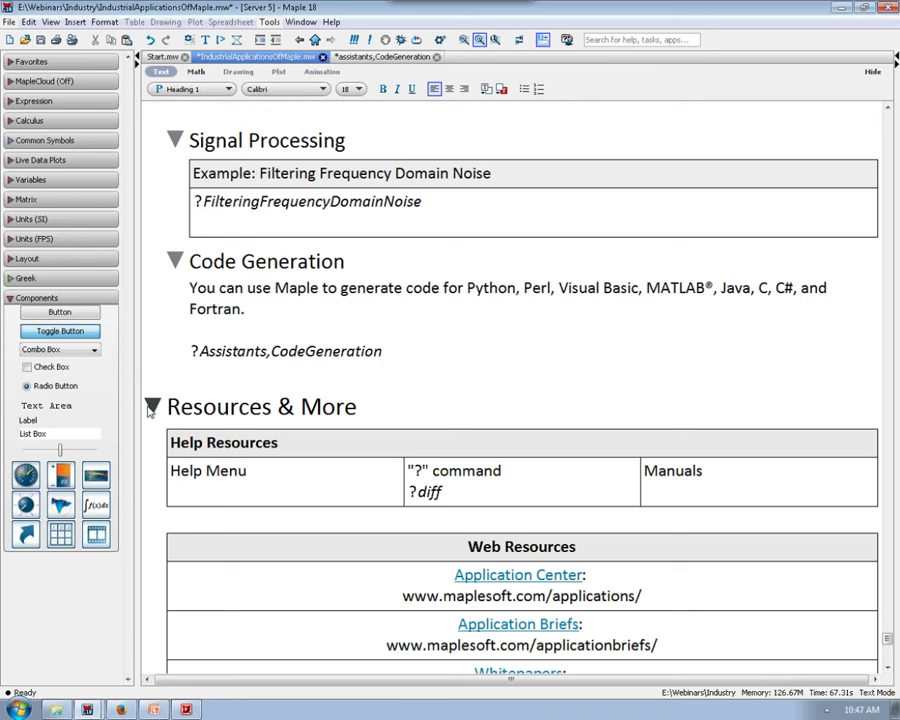
Open the Maple Help system's welcome page, and minimize the help window
{"action": "left_click", "coordinate": [333, 22]}
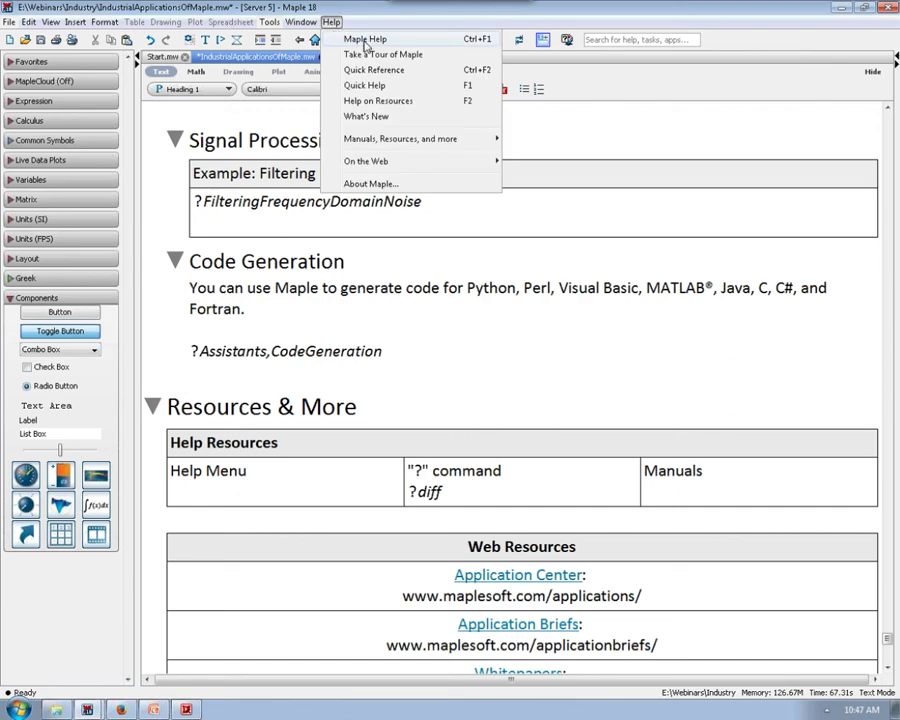
{"action": "left_click", "coordinate": [366, 41]}
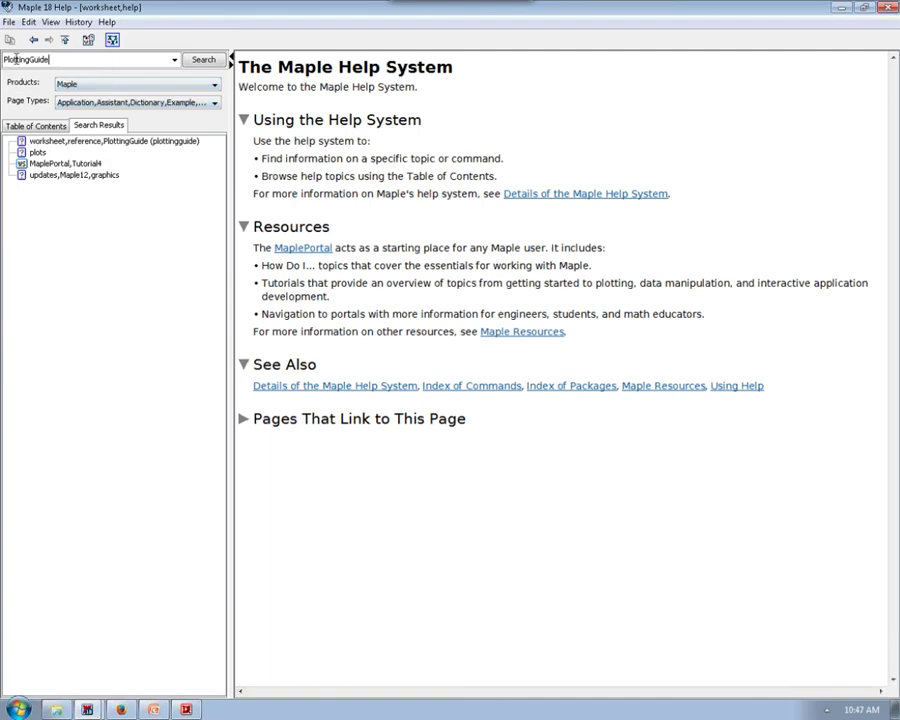
{"action": "left_click", "coordinate": [841, 10]}
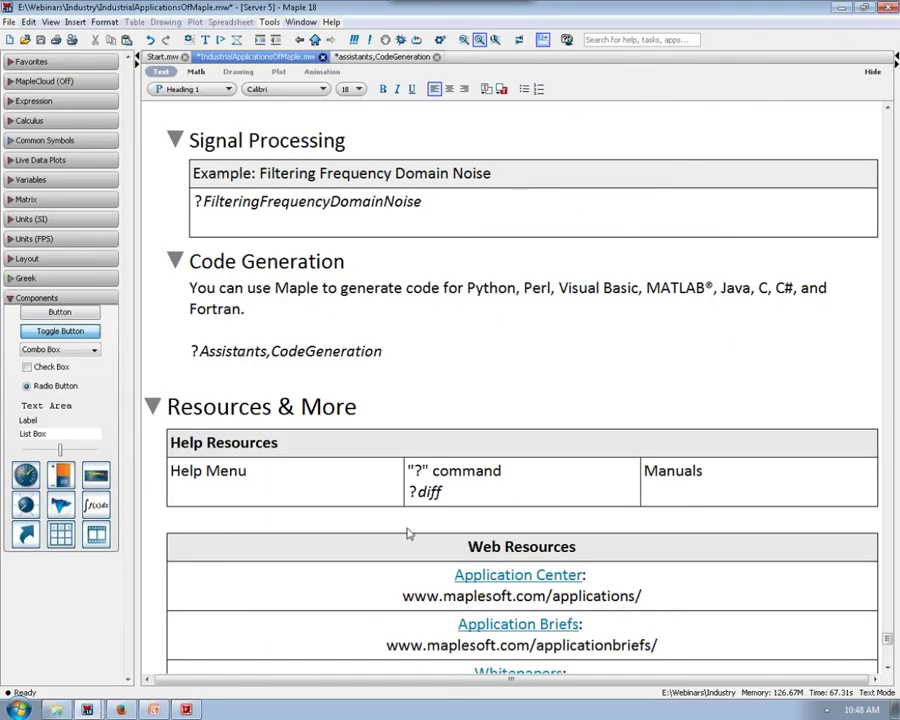
Run the ?diff command under Help Resources to view the diff help page, and minimize the help window
{"action": "left_click", "coordinate": [431, 491]}
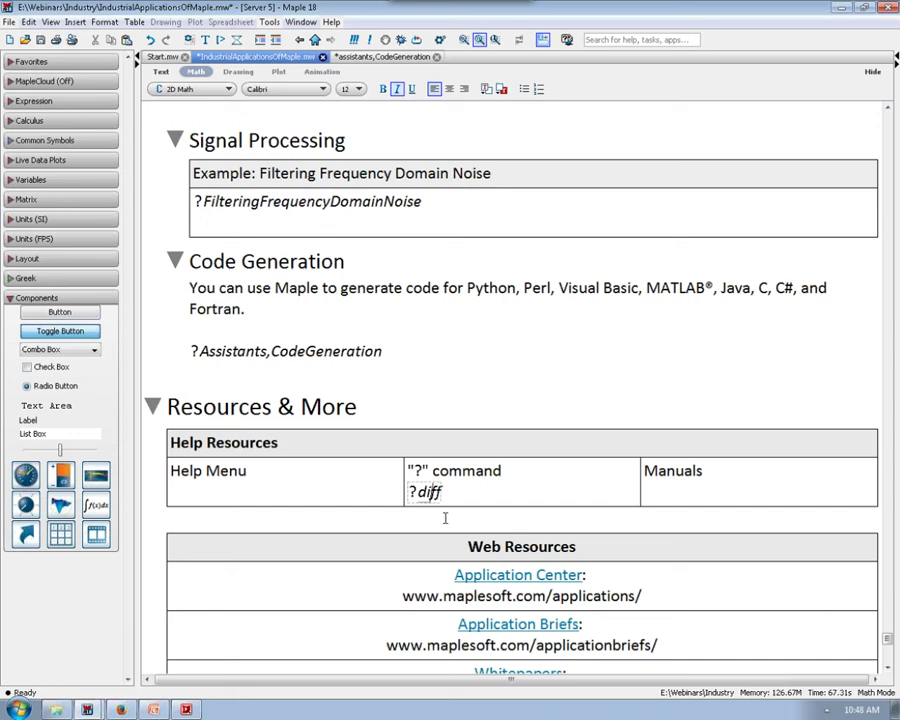
{"action": "key", "text": "Return"}
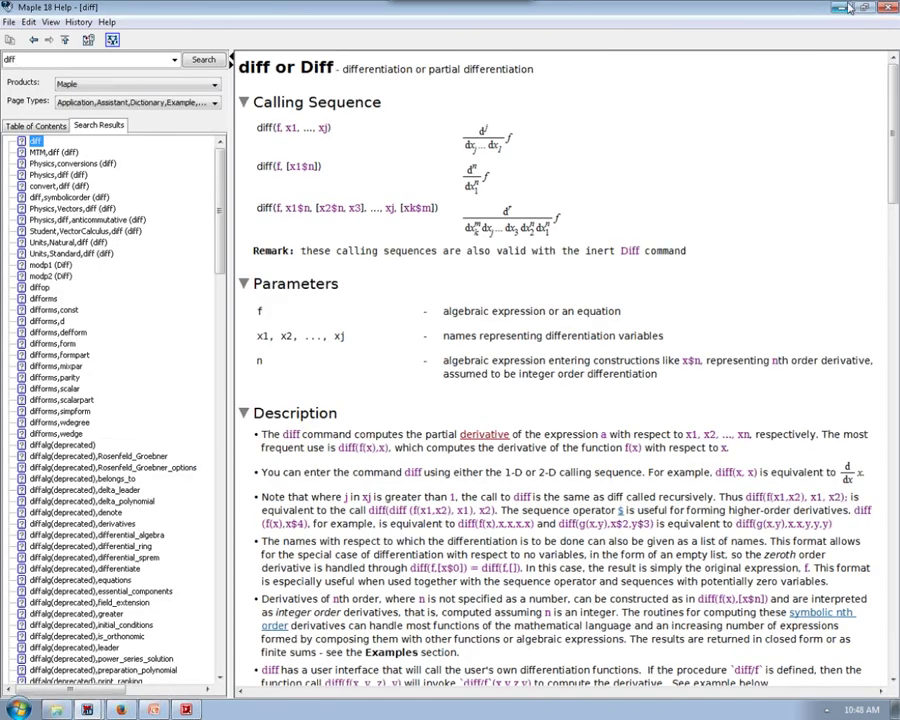
{"action": "left_click", "coordinate": [846, 8]}
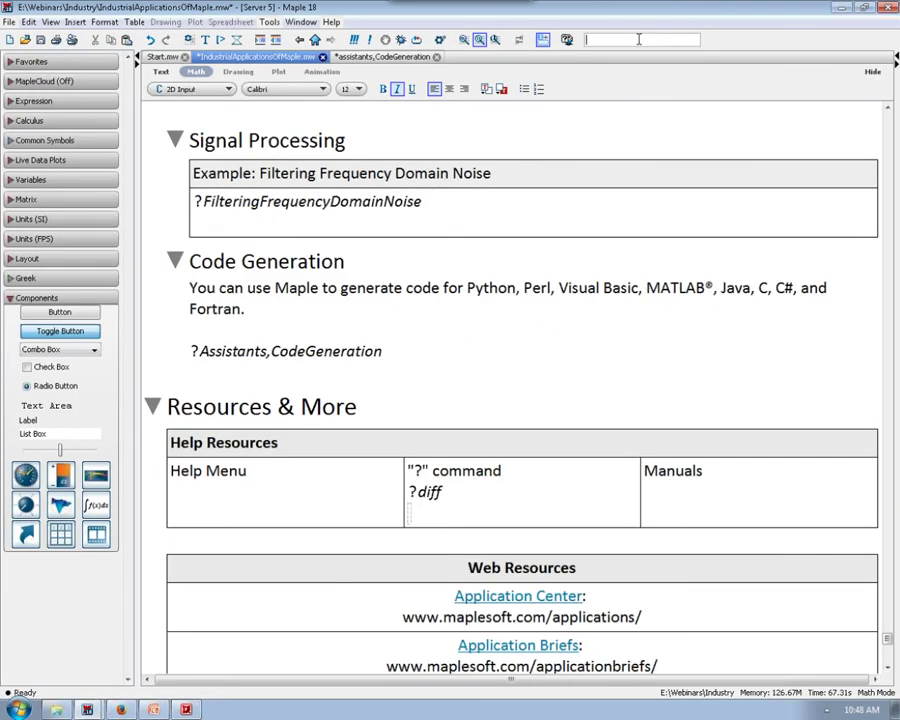
Search Maple for int, open its definite and indefinite integration help page, and minimize the help window
{"action": "left_click", "coordinate": [600, 40]}
{"action": "type", "text": "int"}
{"action": "mouse_move", "coordinate": [623, 80]}
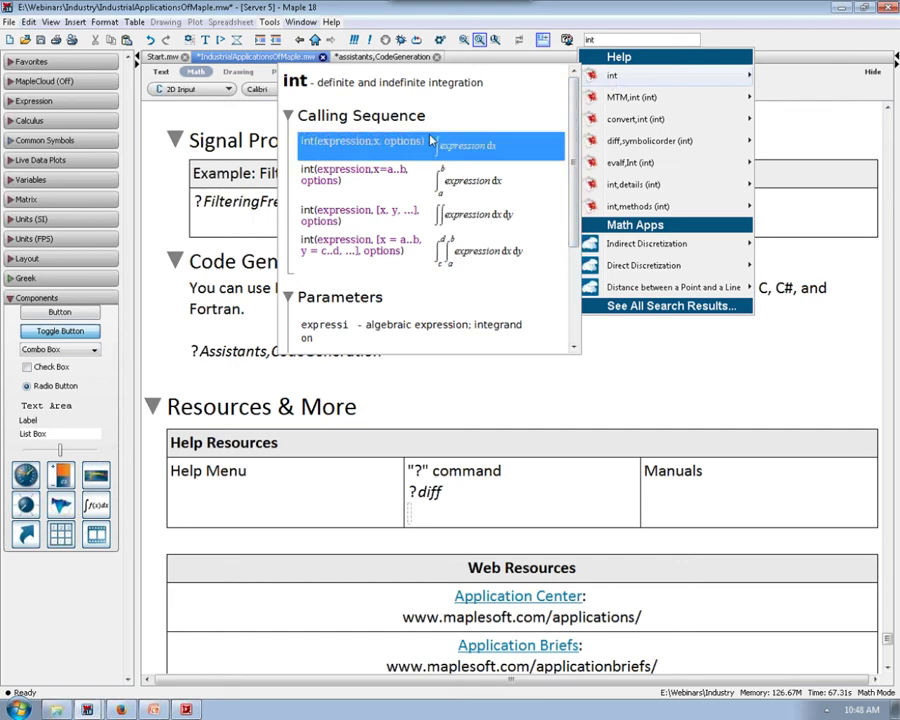
{"action": "left_click", "coordinate": [549, 152]}
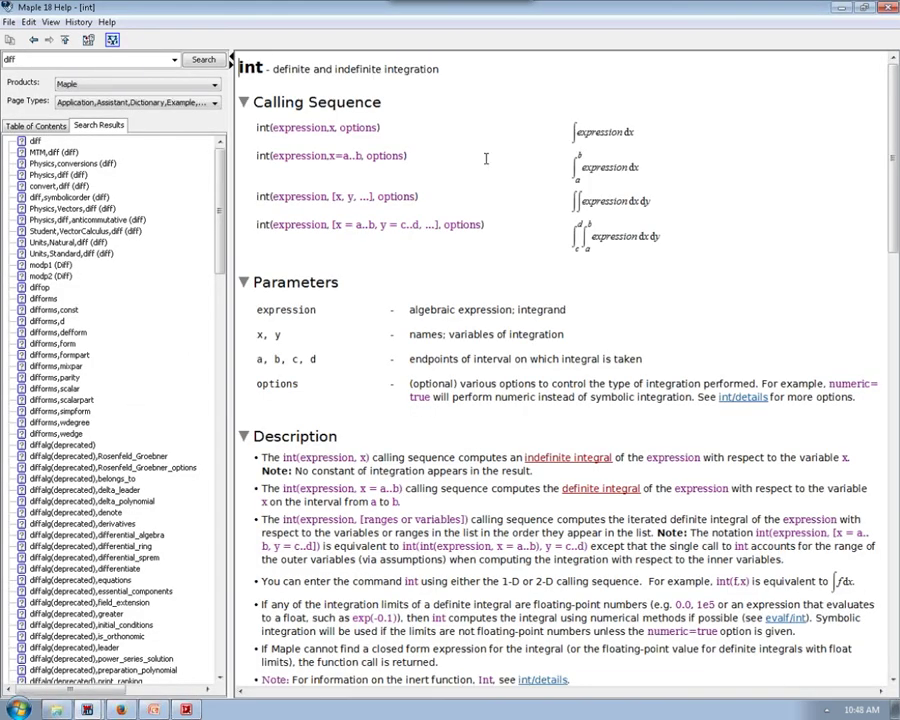
{"action": "left_click", "coordinate": [842, 12]}
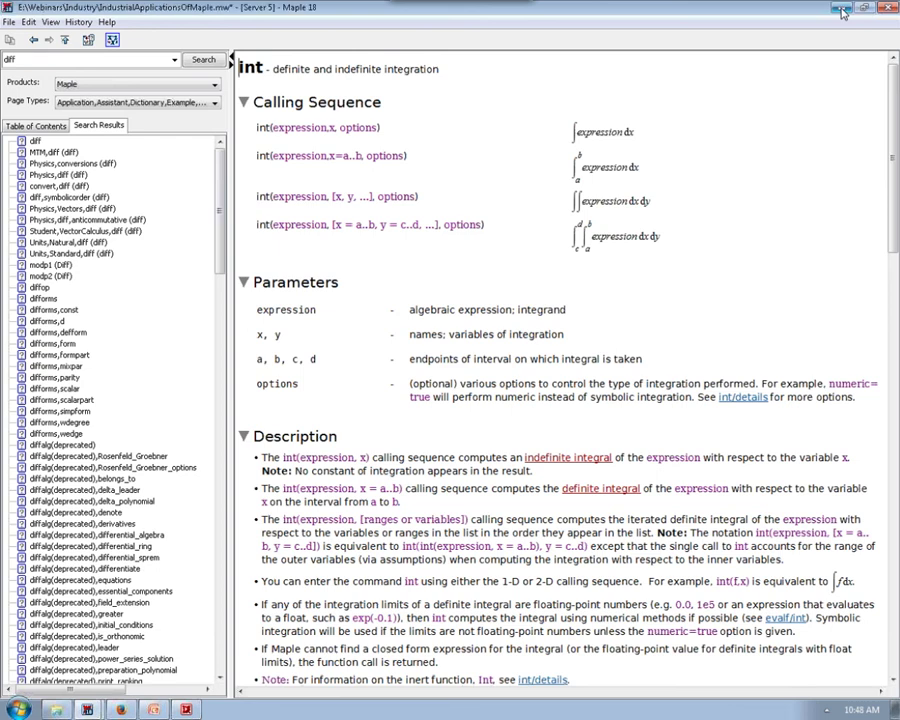
Review the help pages and Math Apps suggested for the int search, and dismiss the suggestions
{"action": "left_click", "coordinate": [605, 40]}
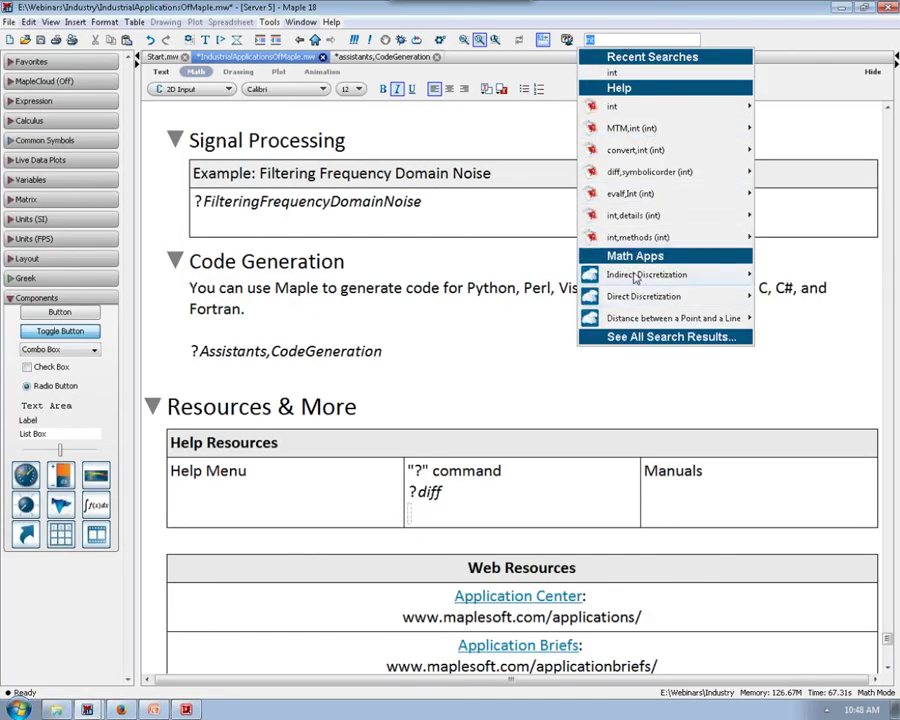
{"action": "mouse_move", "coordinate": [647, 305]}
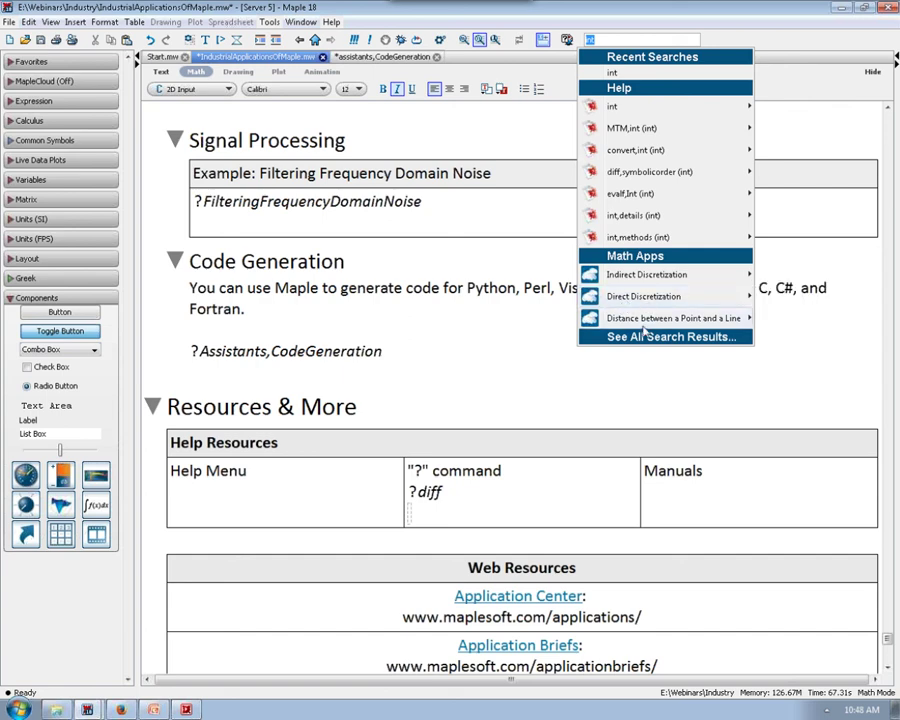
{"action": "mouse_move", "coordinate": [612, 238]}
{"action": "left_click", "coordinate": [691, 478]}
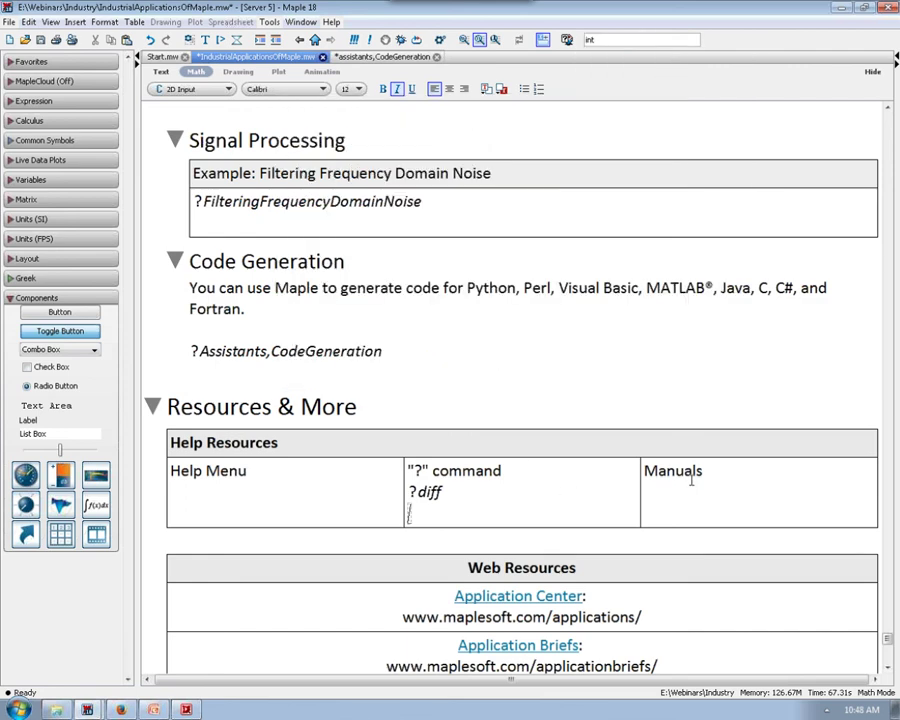
Show the available Maple manuals, including the User Manual and Programming Guide, without opening one
{"action": "left_click", "coordinate": [691, 478]}
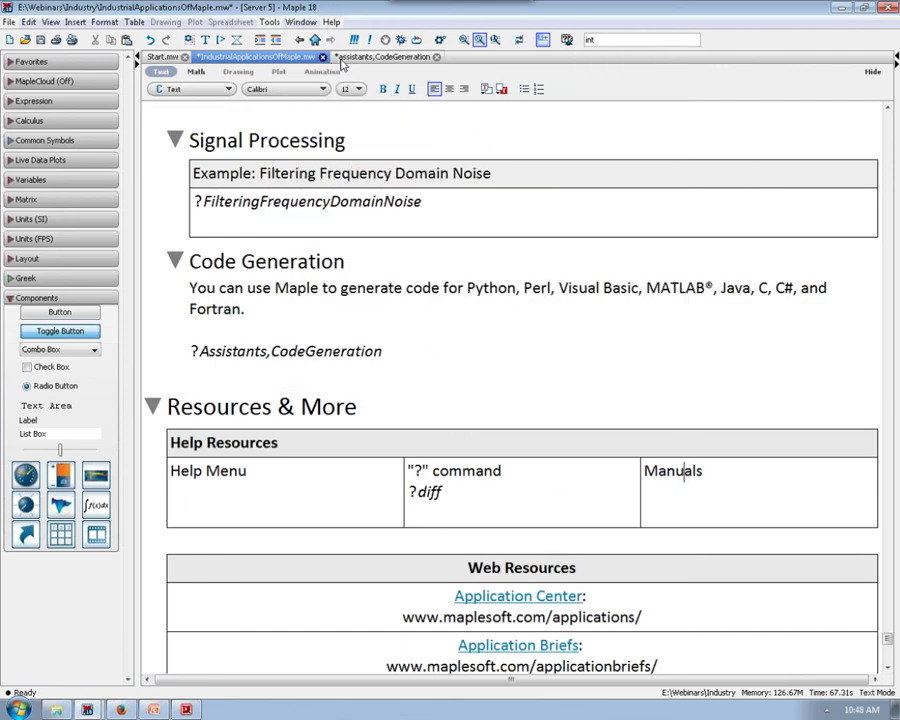
{"action": "left_click", "coordinate": [331, 21]}
{"action": "mouse_move", "coordinate": [393, 141]}
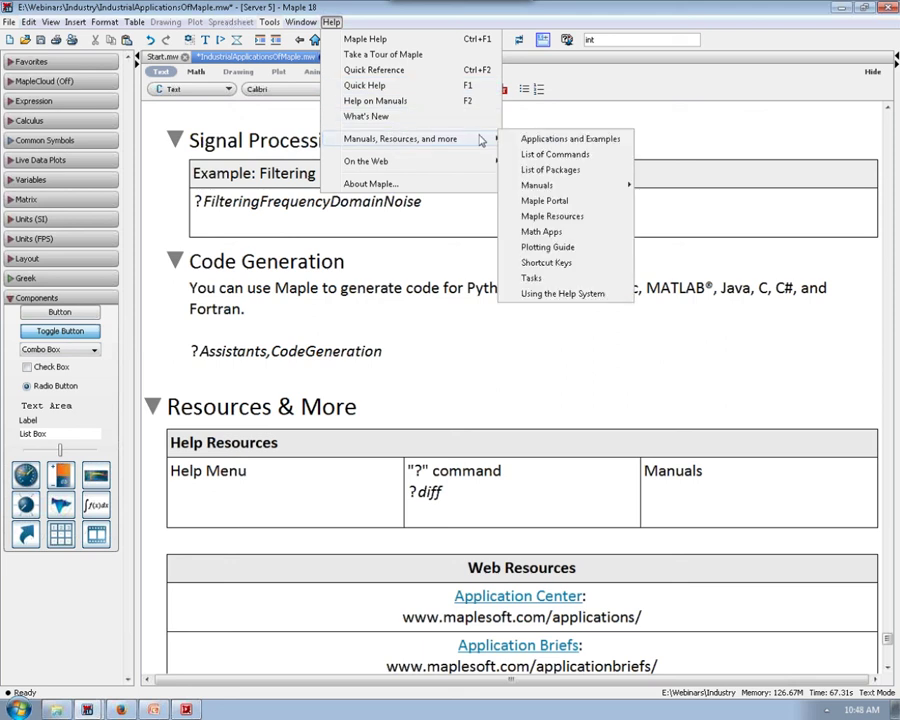
{"action": "mouse_move", "coordinate": [540, 189]}
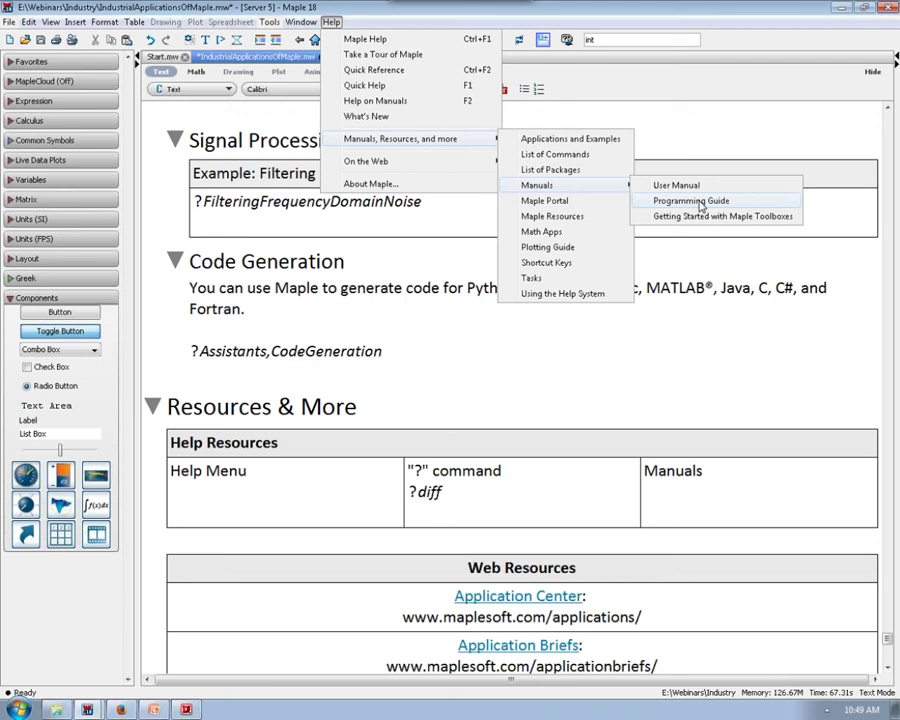
{"action": "left_click", "coordinate": [705, 361]}
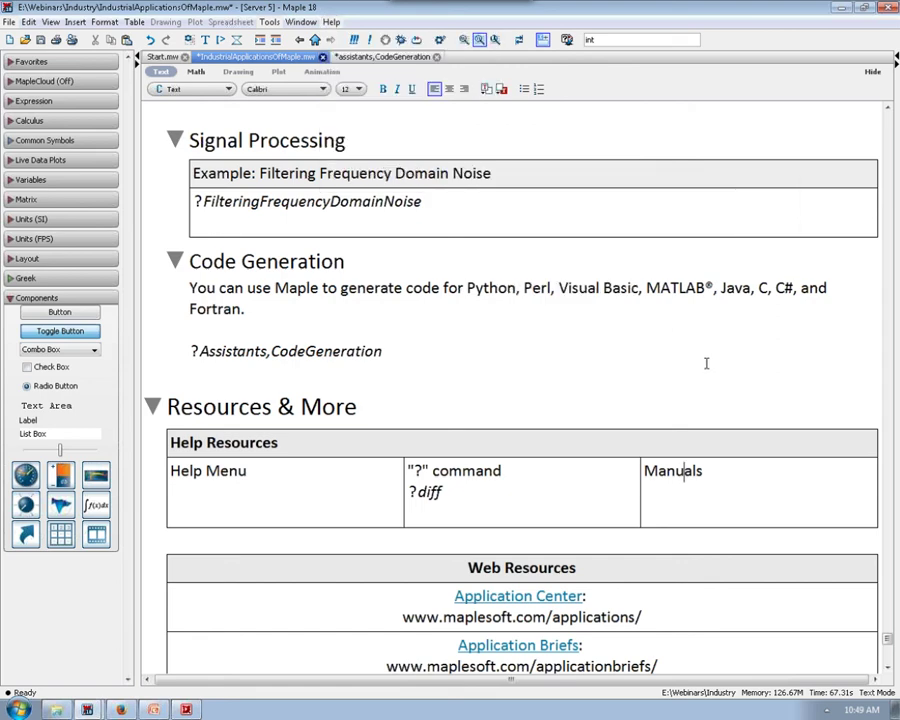
Open the Application Center from the worksheet's Web Resources and browse the Signal Processing applications under Engineering
{"action": "scroll", "coordinate": [732, 572], "scroll_direction": "down", "scroll_amount": 3}
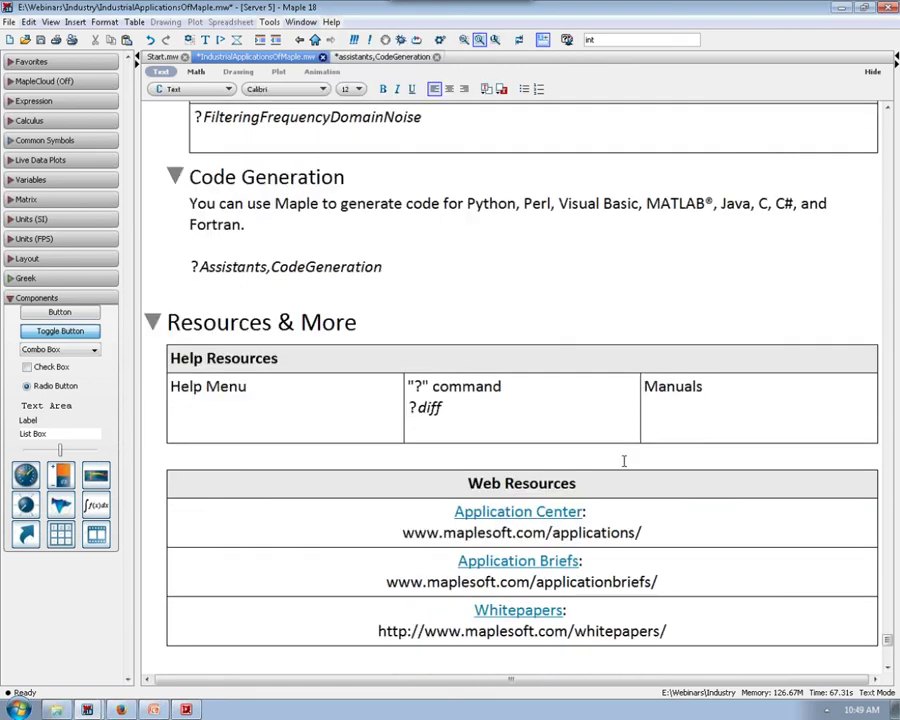
{"action": "left_click", "coordinate": [546, 511]}
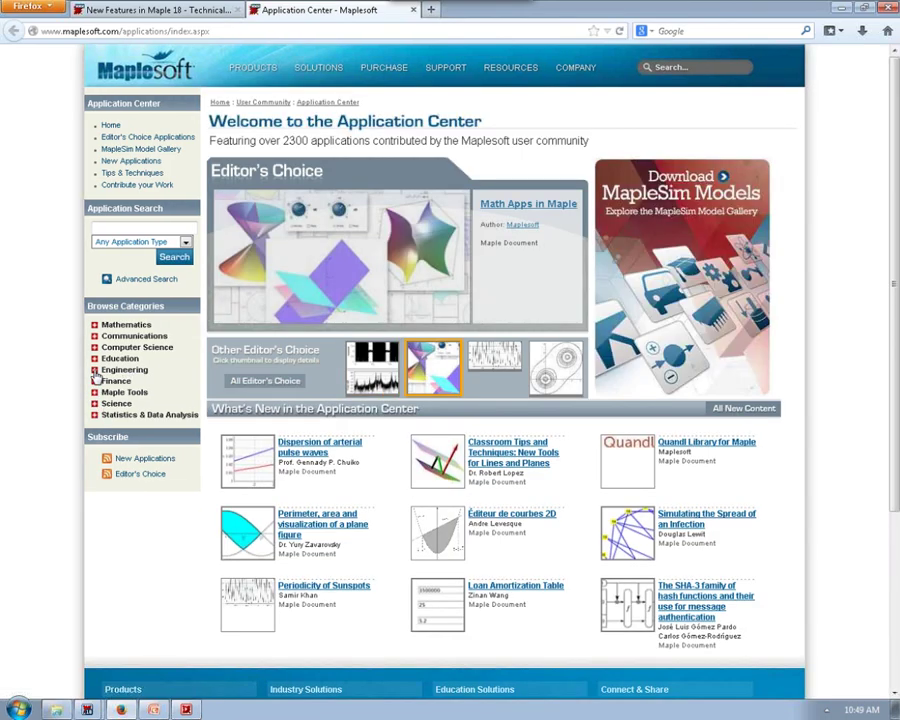
{"action": "left_click", "coordinate": [96, 370]}
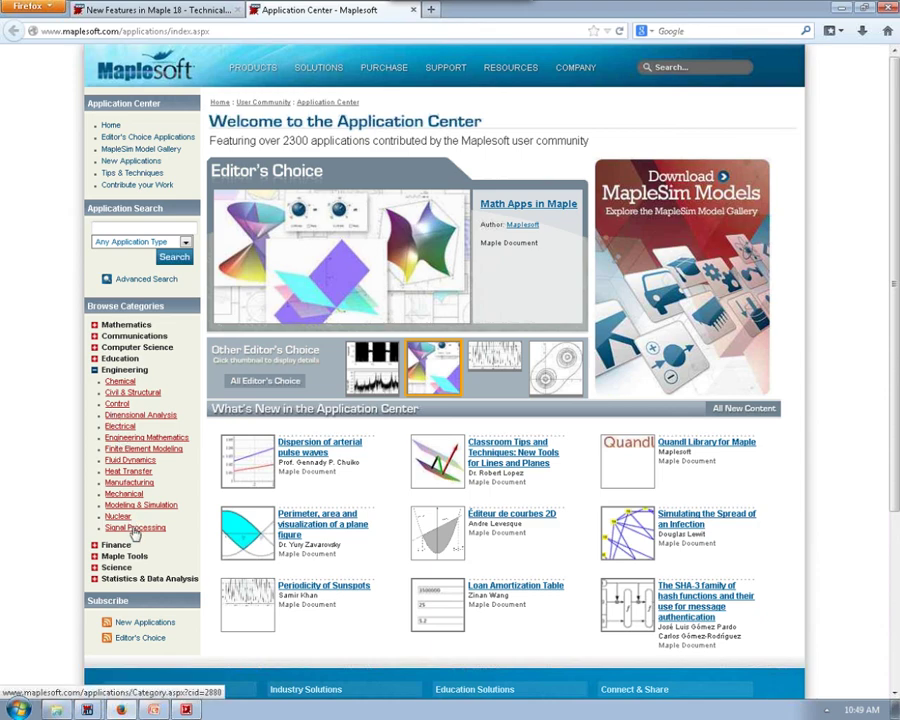
{"action": "left_click", "coordinate": [135, 528]}
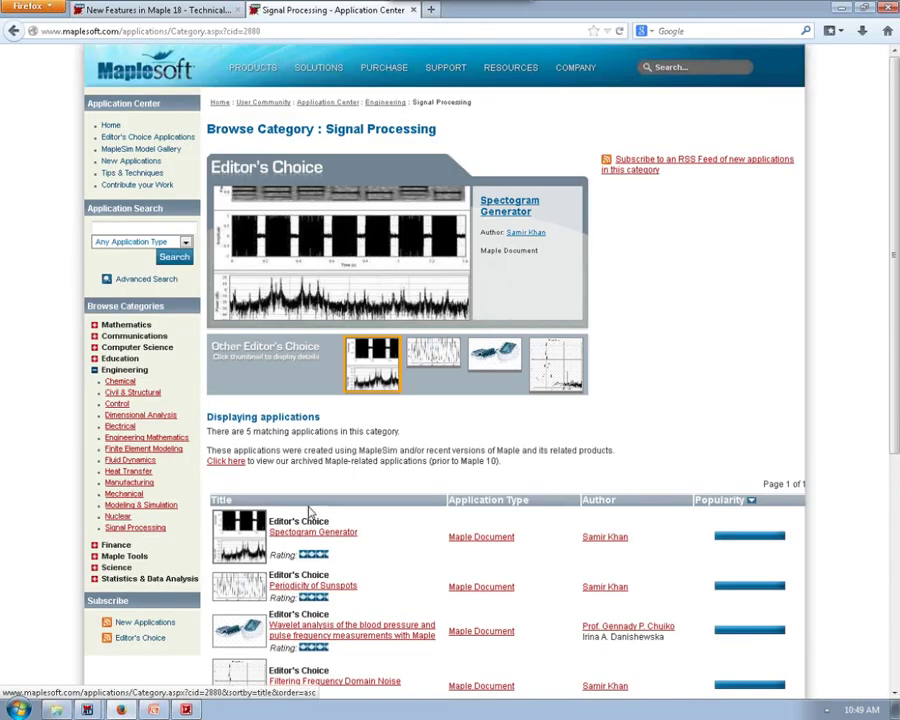
{"action": "scroll", "coordinate": [342, 510], "scroll_direction": "down", "scroll_amount": 3}
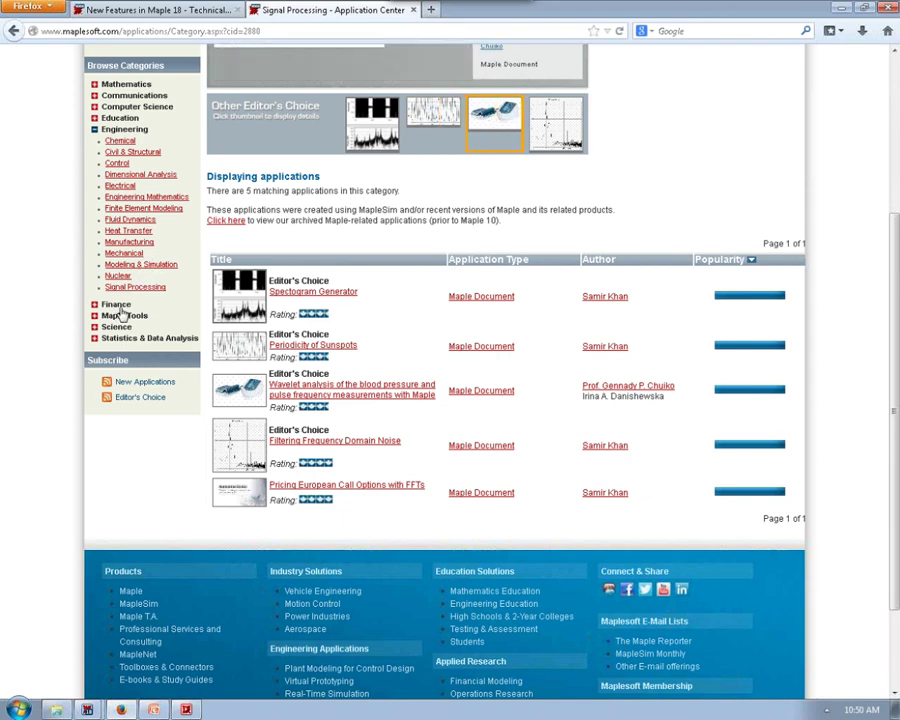
{"action": "scroll", "coordinate": [125, 310], "scroll_direction": "up", "scroll_amount": 2}
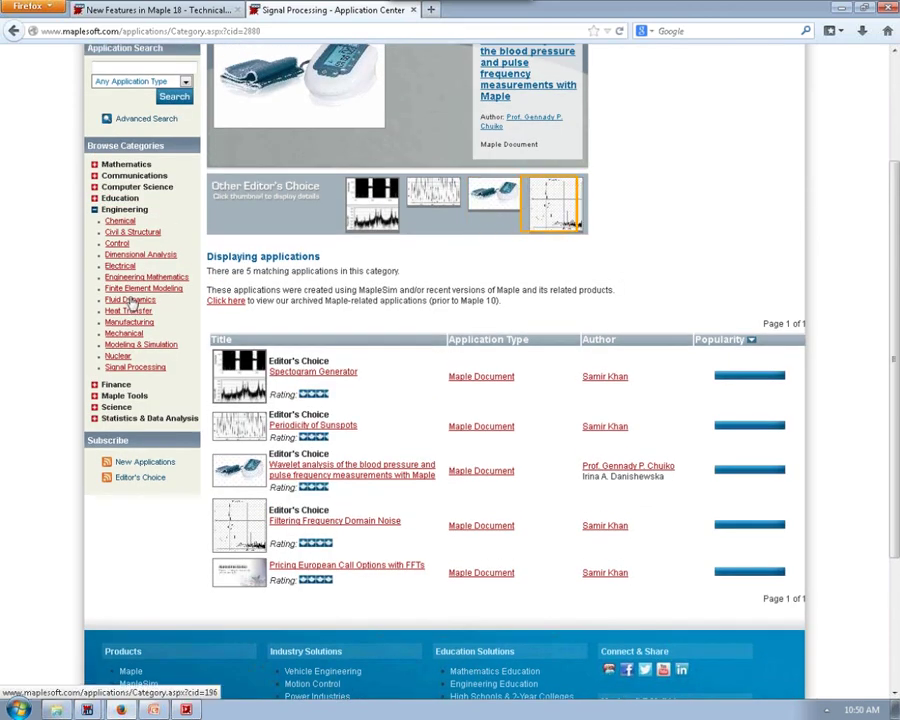
{"action": "scroll", "coordinate": [130, 303], "scroll_direction": "up", "scroll_amount": 3}
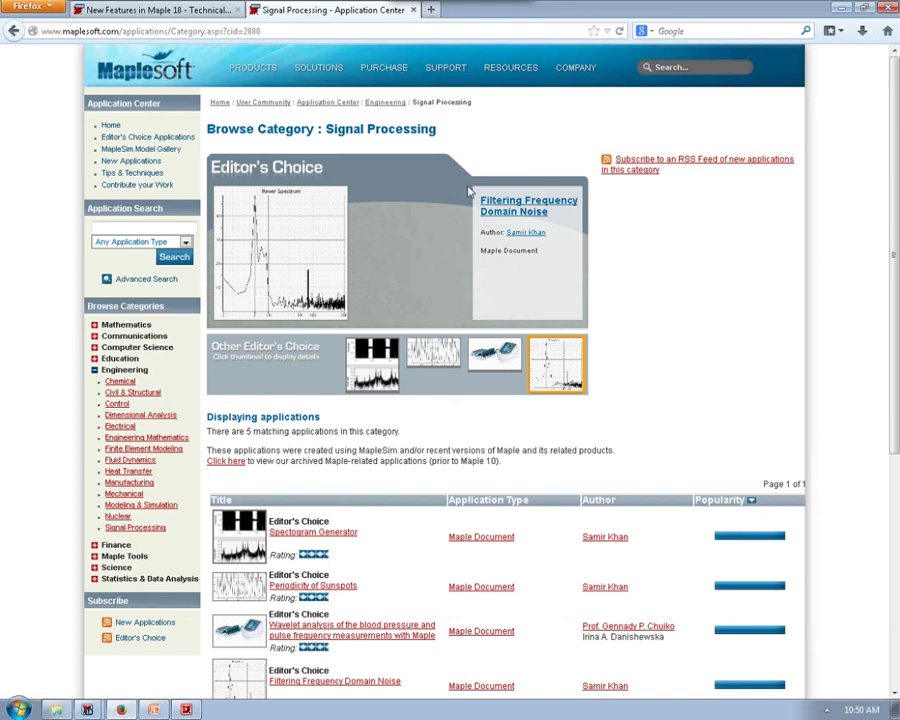
Open the Application Briefs page among the Maplesoft website's publications
{"action": "mouse_move", "coordinate": [104, 709]}
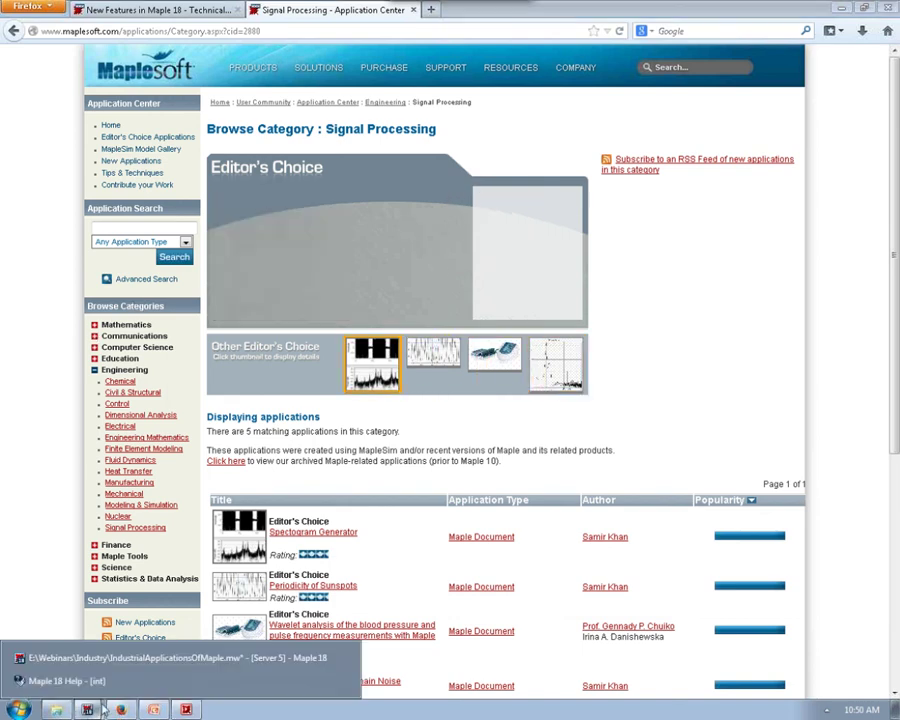
{"action": "left_click", "coordinate": [130, 659]}
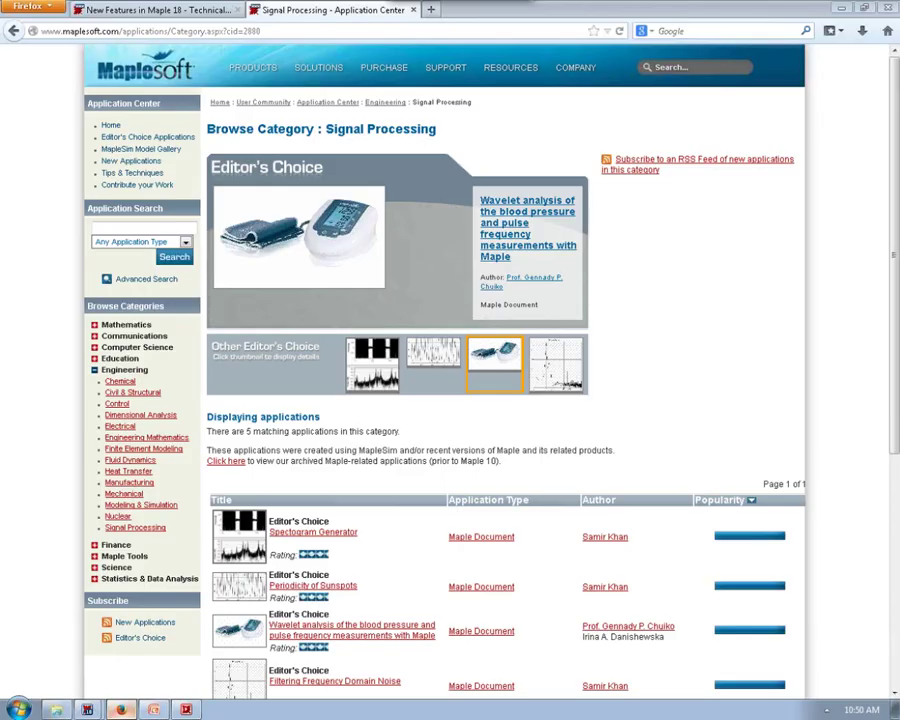
{"action": "mouse_move", "coordinate": [511, 68]}
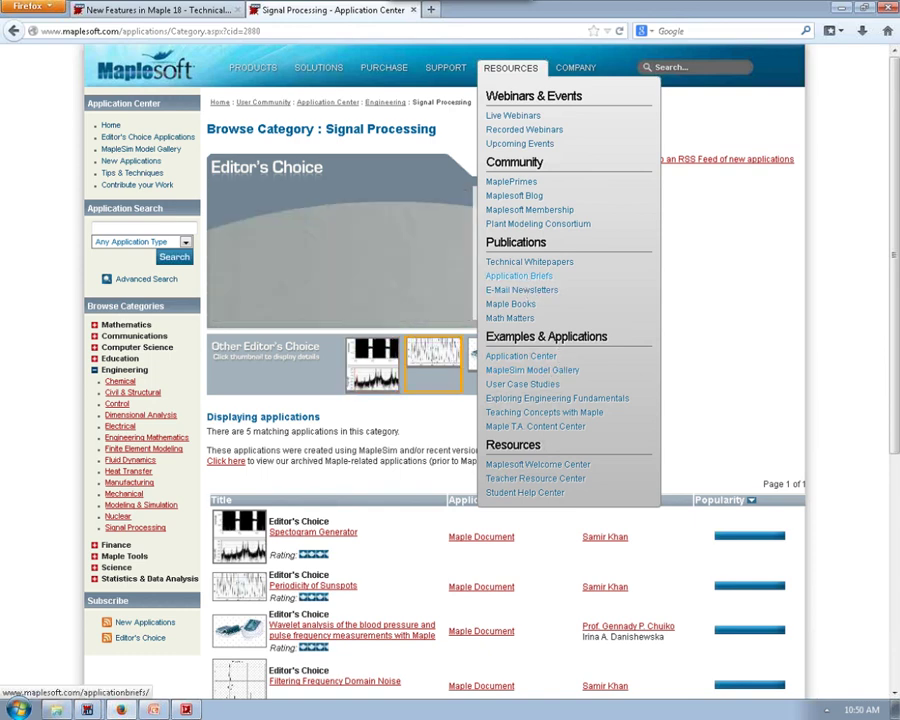
{"action": "left_click", "coordinate": [519, 276]}
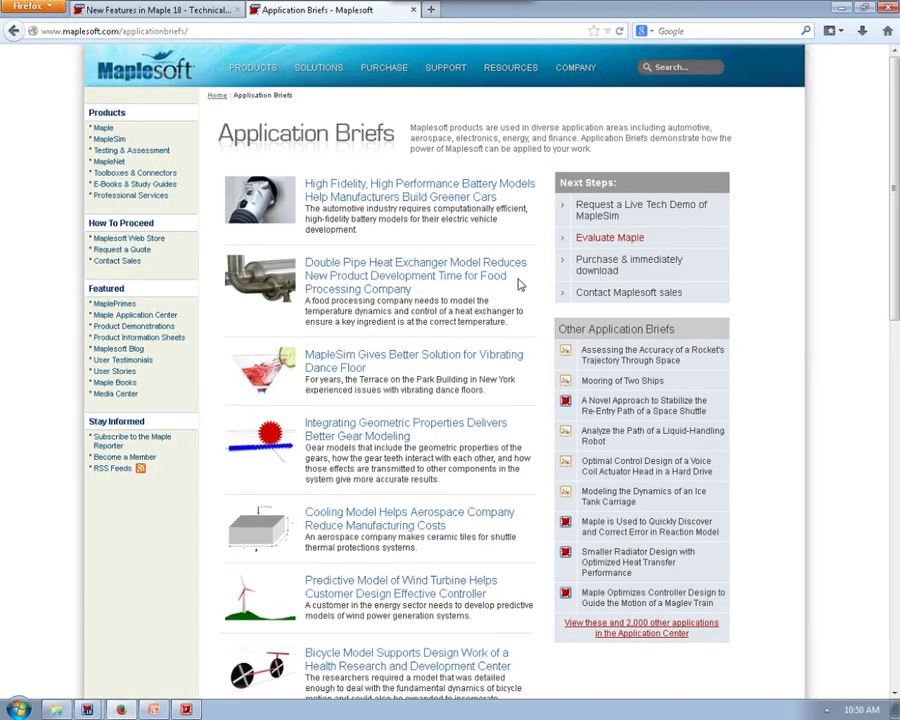